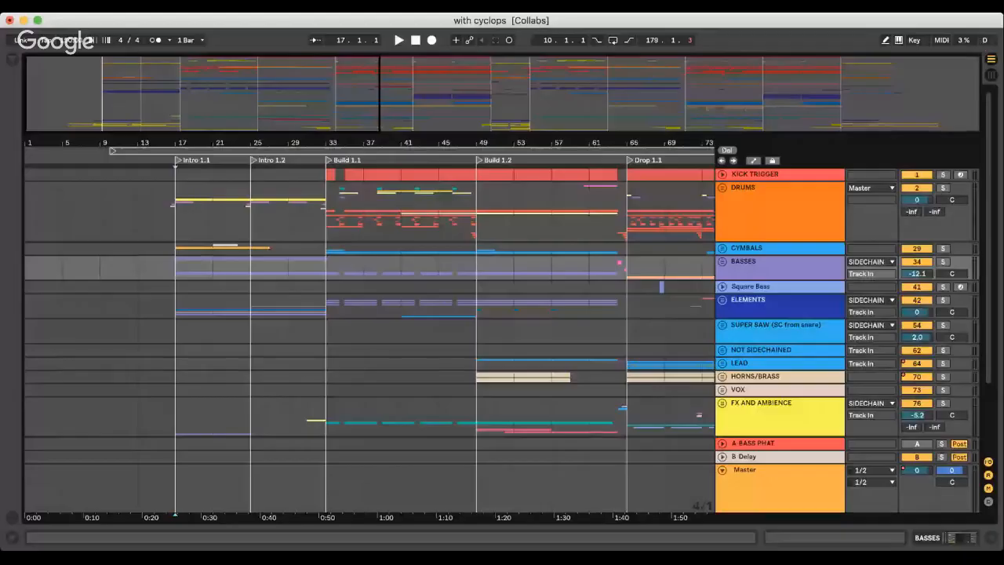
Play the arrangement from bar 13 through the intro and into the start of Build 1.1
drag(769, 14, 769, 3)
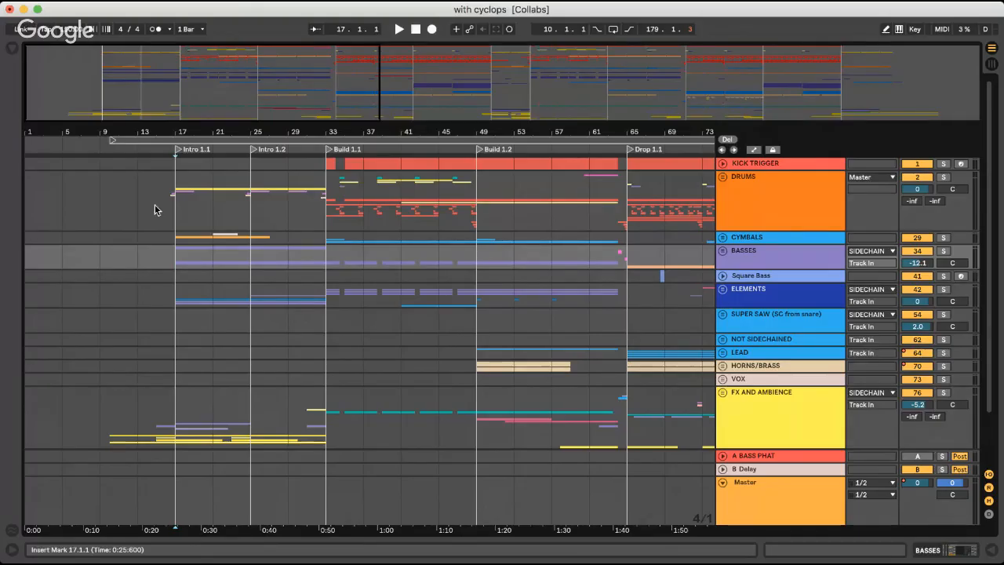
click(146, 205)
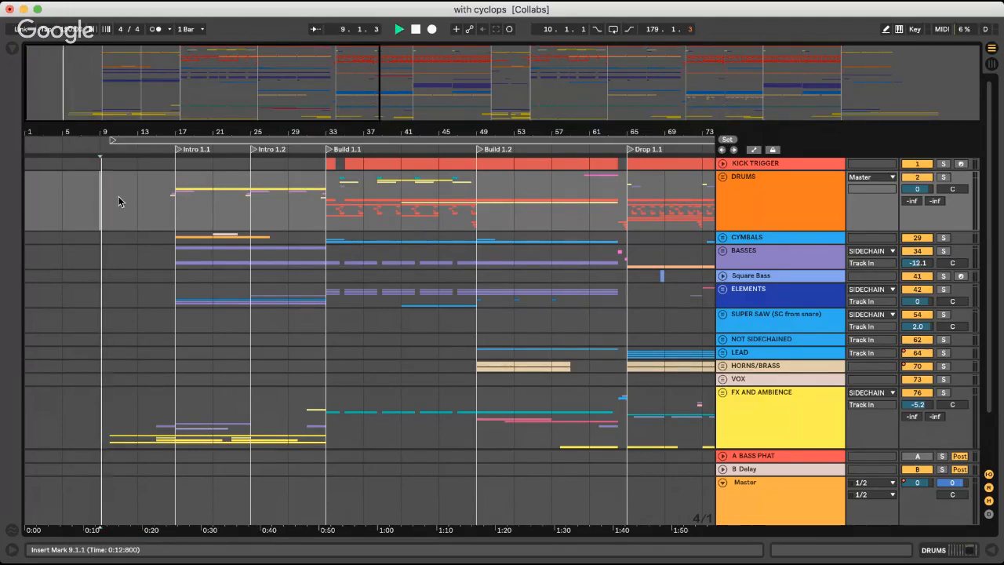
click(138, 192)
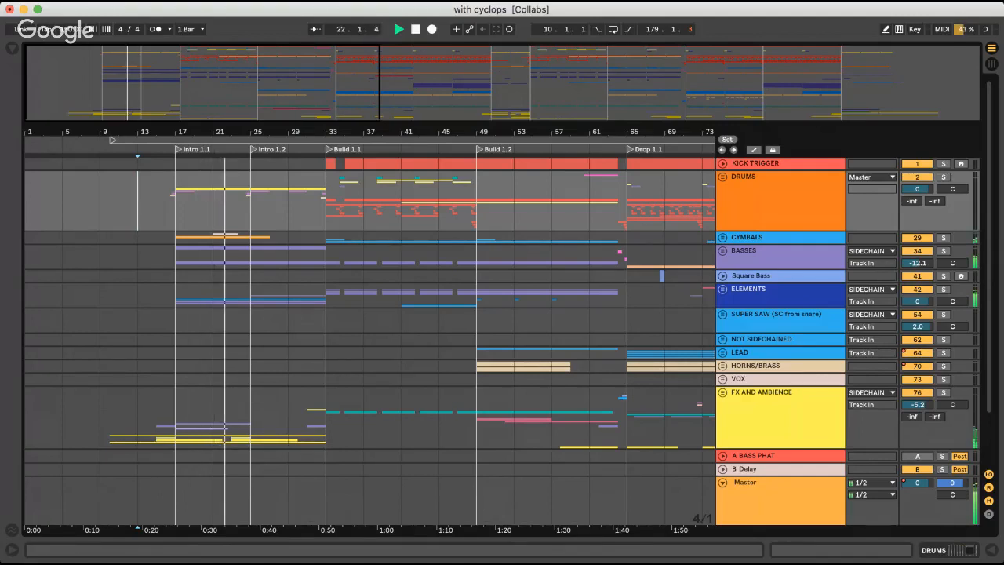
key(super+Tab)
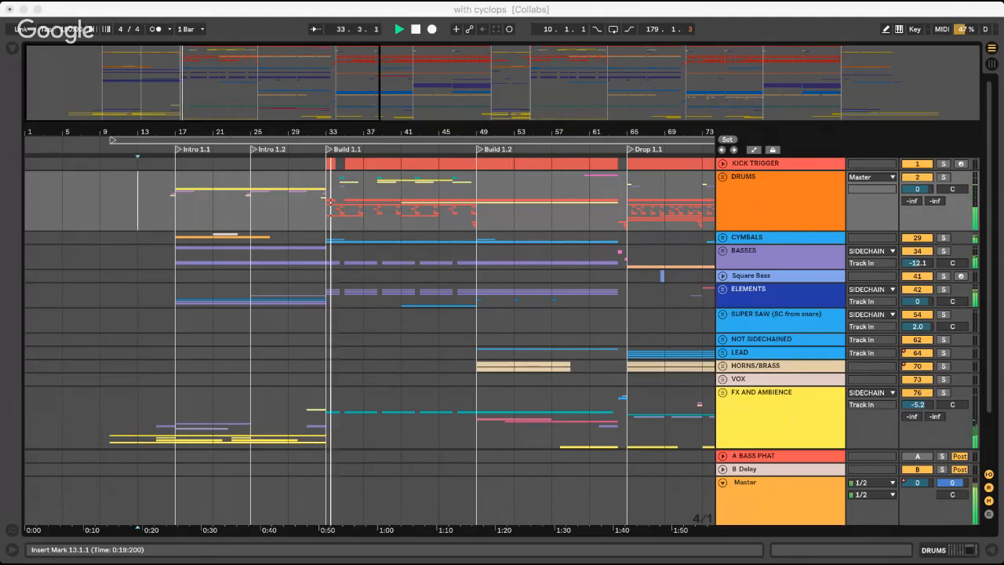
click(219, 10)
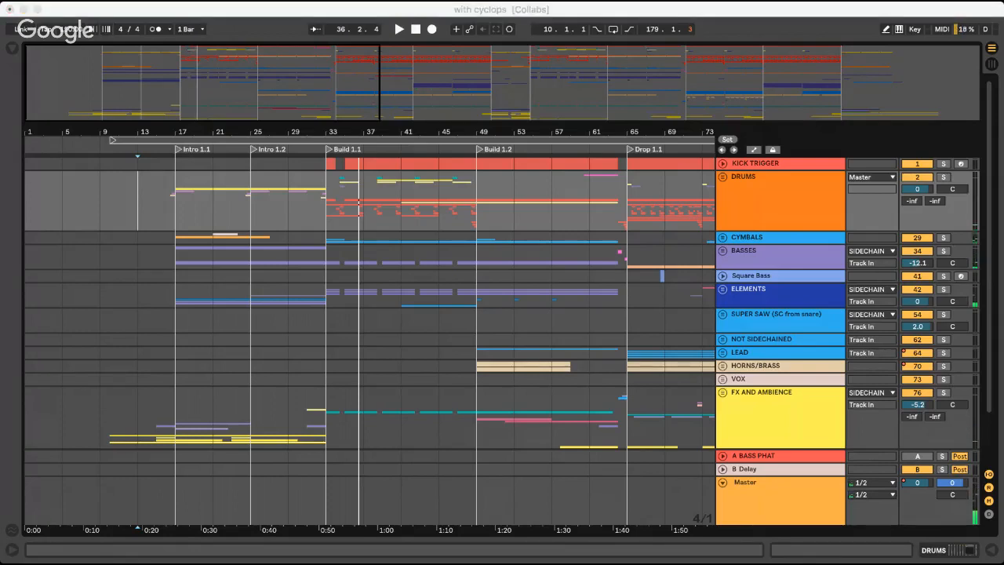
click(289, 12)
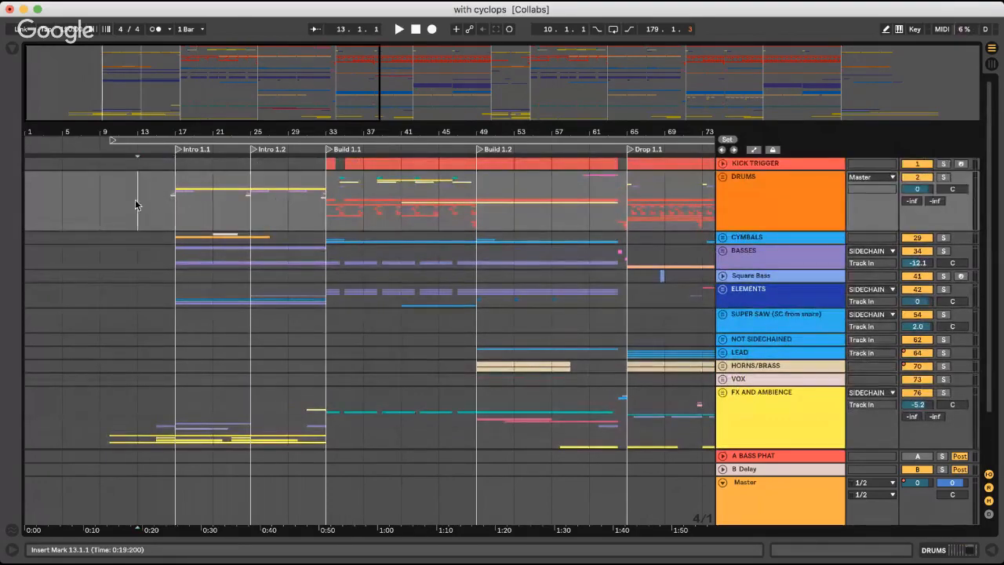
Unfold the FX AND AMBIENCE group and place the playback start at bar 10
key(plus)
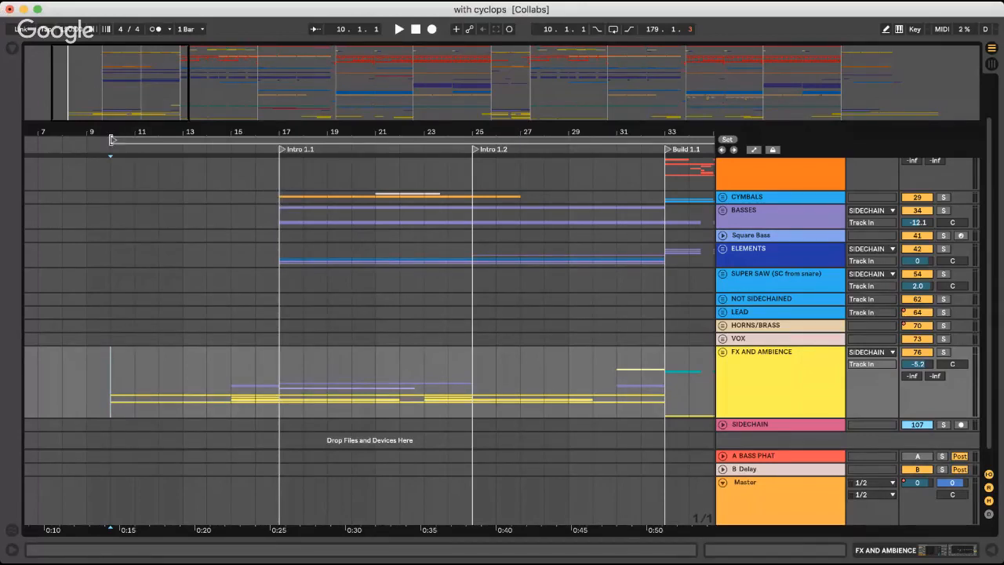
click(114, 276)
click(171, 325)
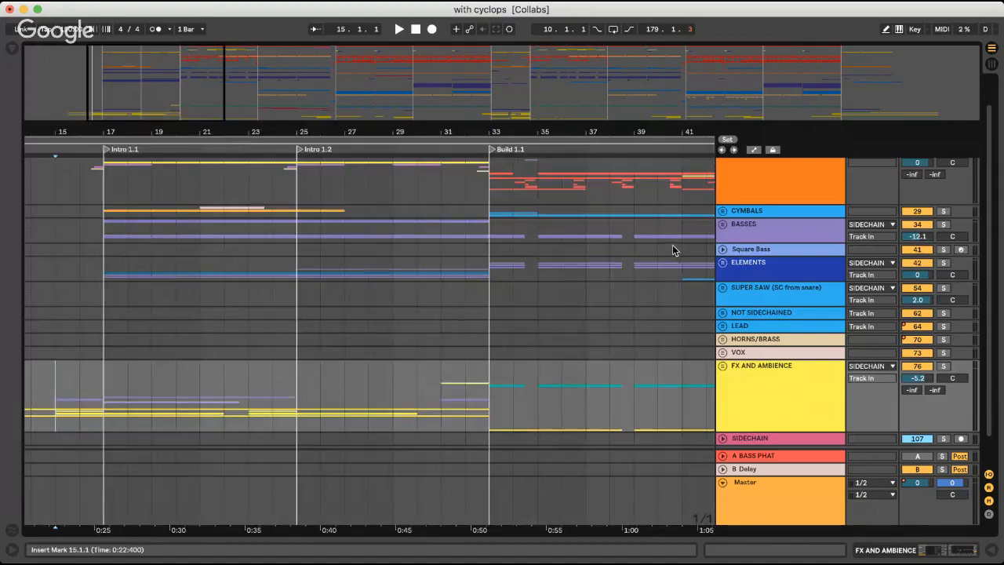
click(722, 273)
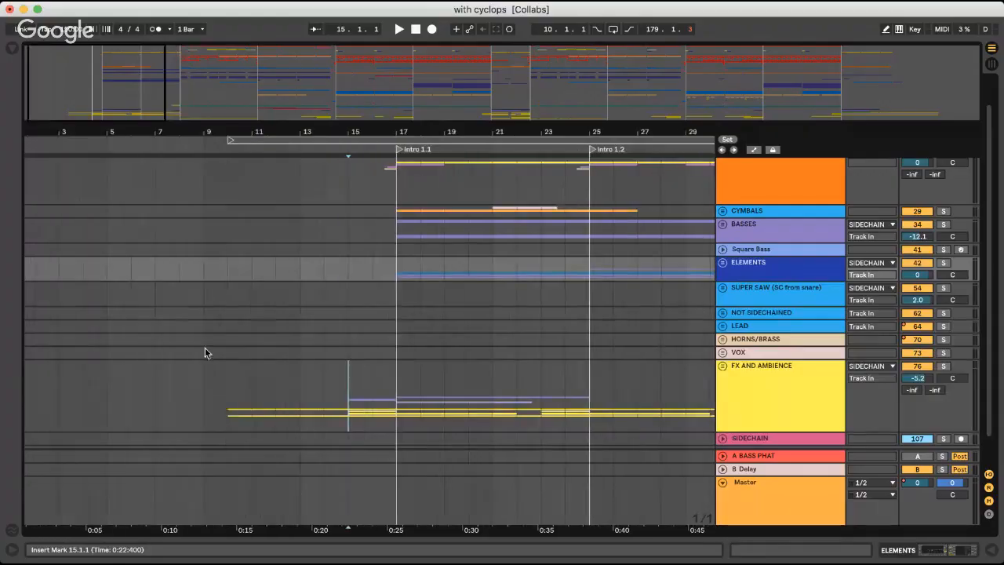
click(232, 333)
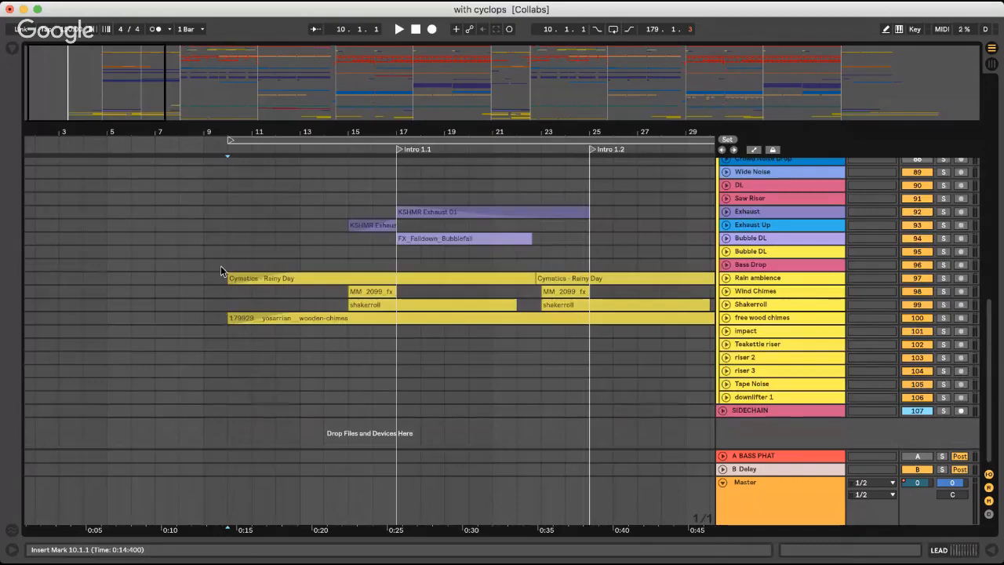
Inspect the Wind Chimes and Rain ambience clips leading into Intro 1.1 by expanding their tracks
click(220, 267)
click(726, 291)
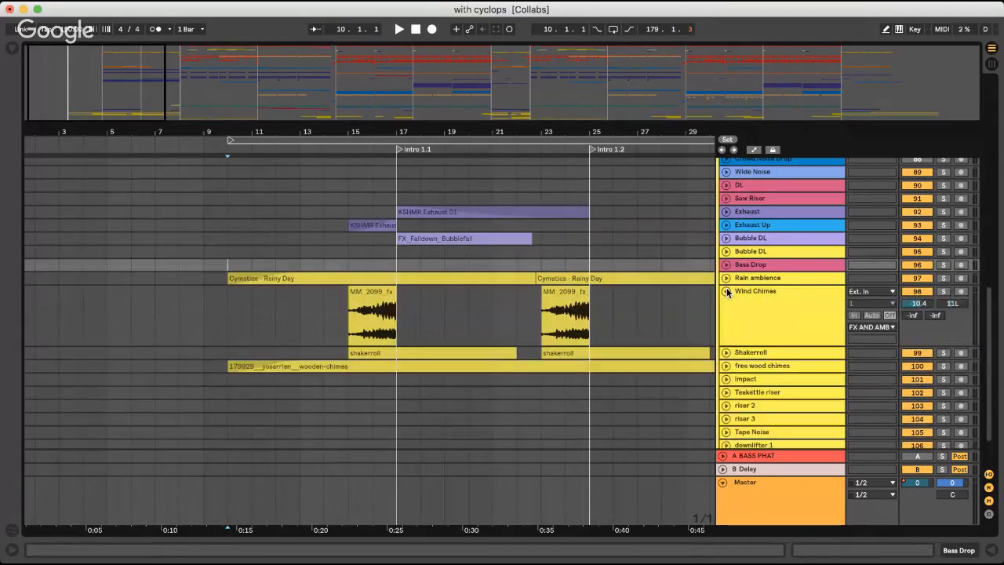
click(726, 277)
click(218, 292)
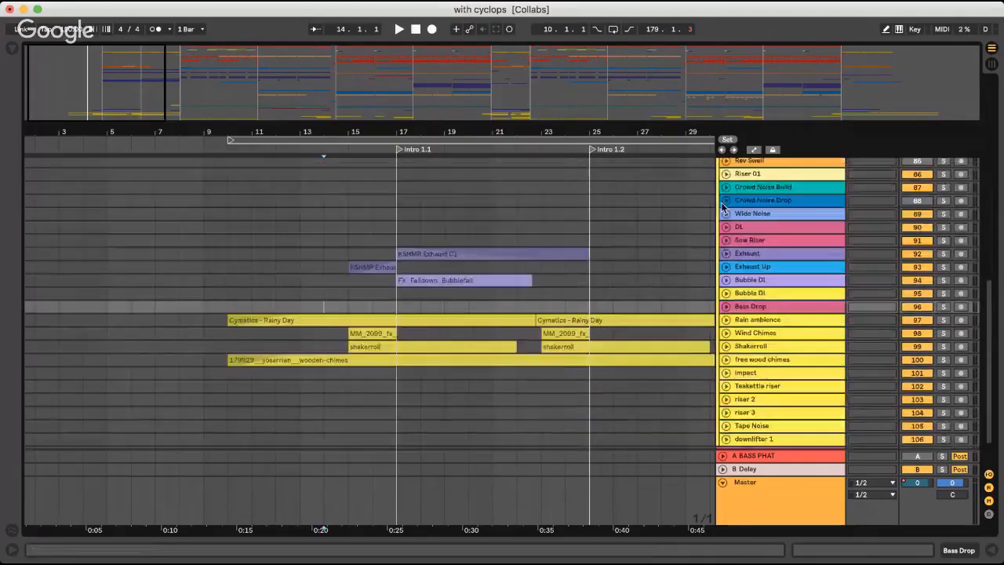
scroll(728, 220, down, 10)
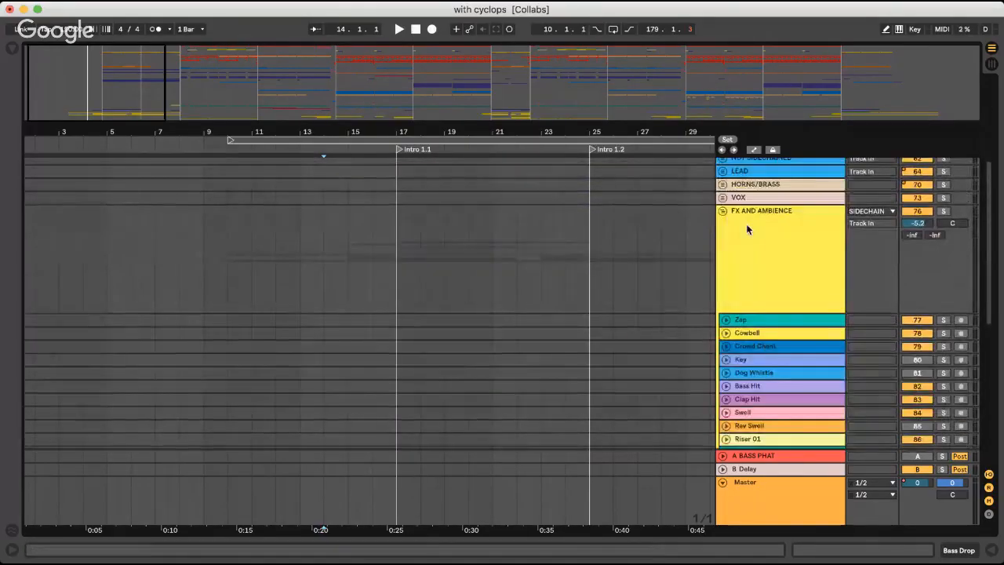
scroll(749, 225, down, 15)
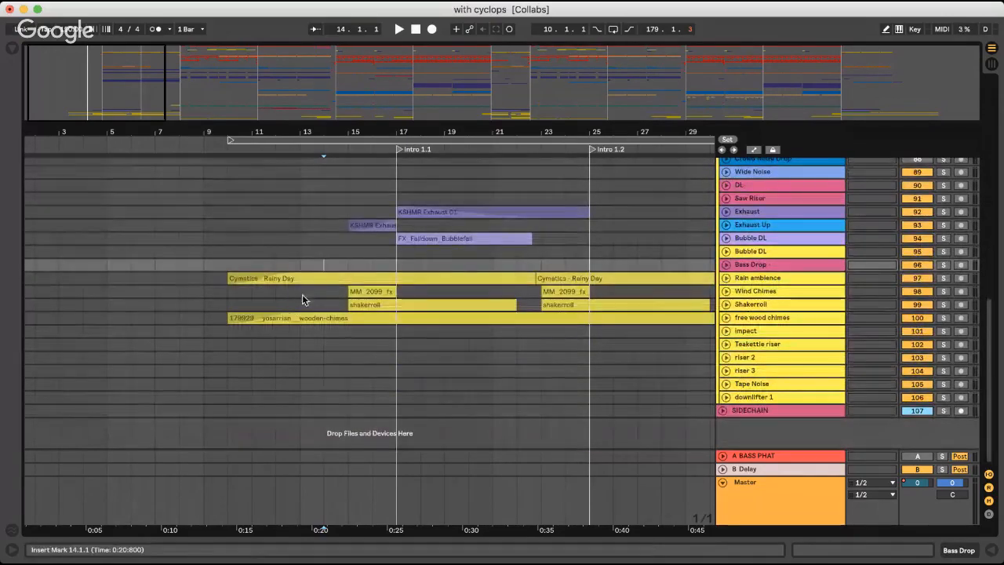
Play from bar 13 and audition the Rain ambience and free wood chimes tracks in solo
click(300, 291)
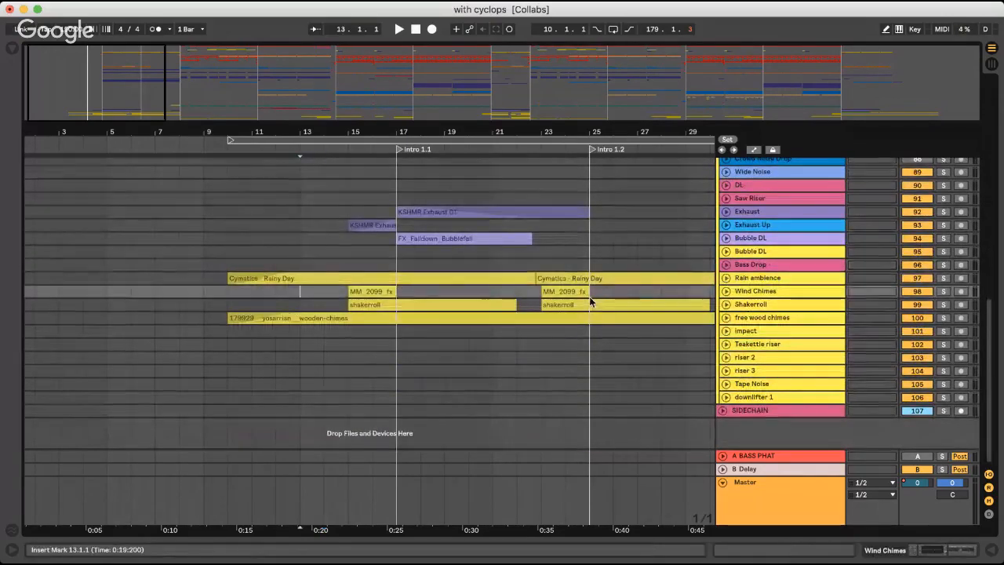
key(space)
click(725, 278)
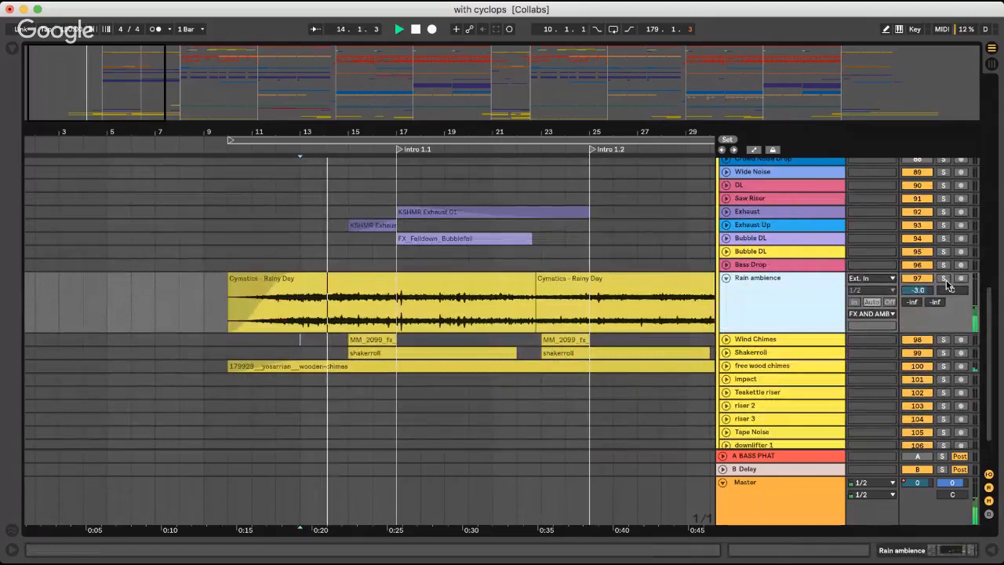
click(945, 278)
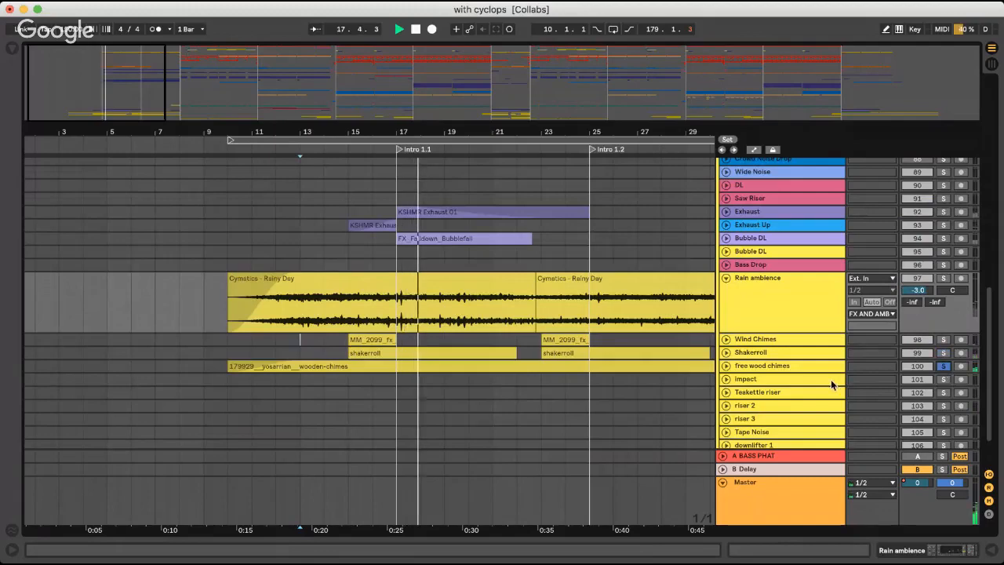
click(726, 366)
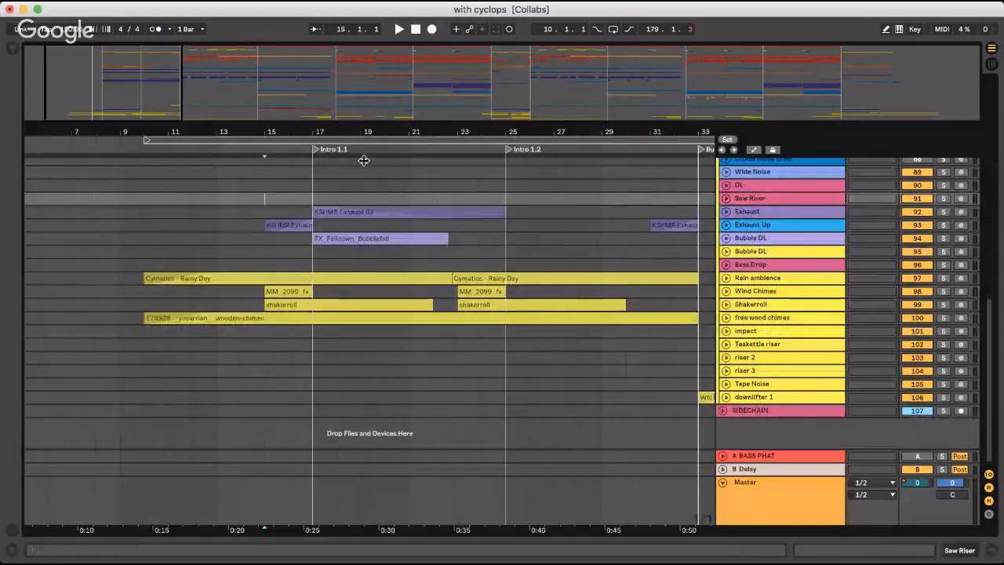
Fold the FX AND AMBIENCE group and play the full mix from Intro 1.1 at bar 17
scroll(619, 230, up, 5)
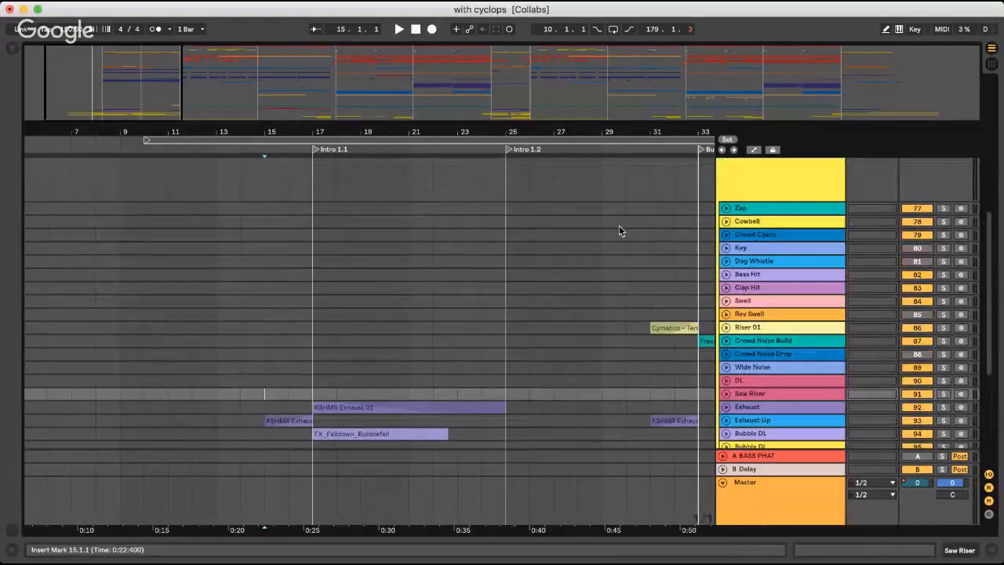
scroll(715, 181, up, 2)
click(722, 170)
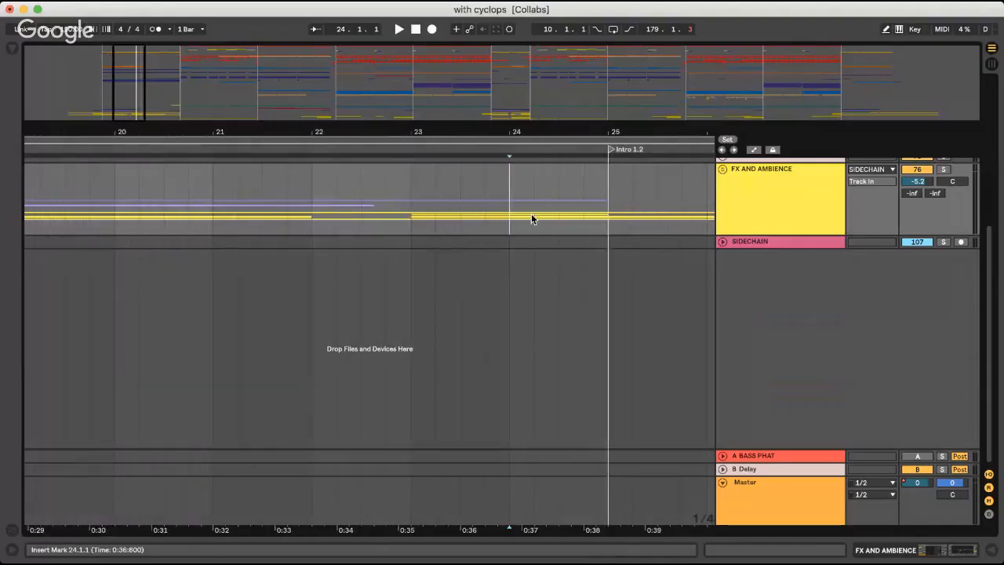
scroll(301, 192, left, 4)
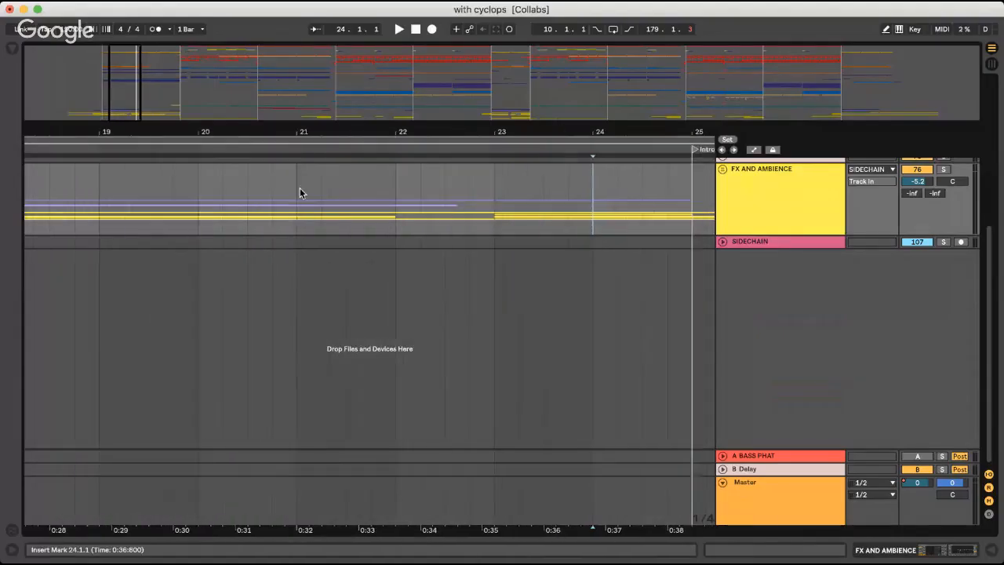
key(minus)
key(minus)
click(361, 174)
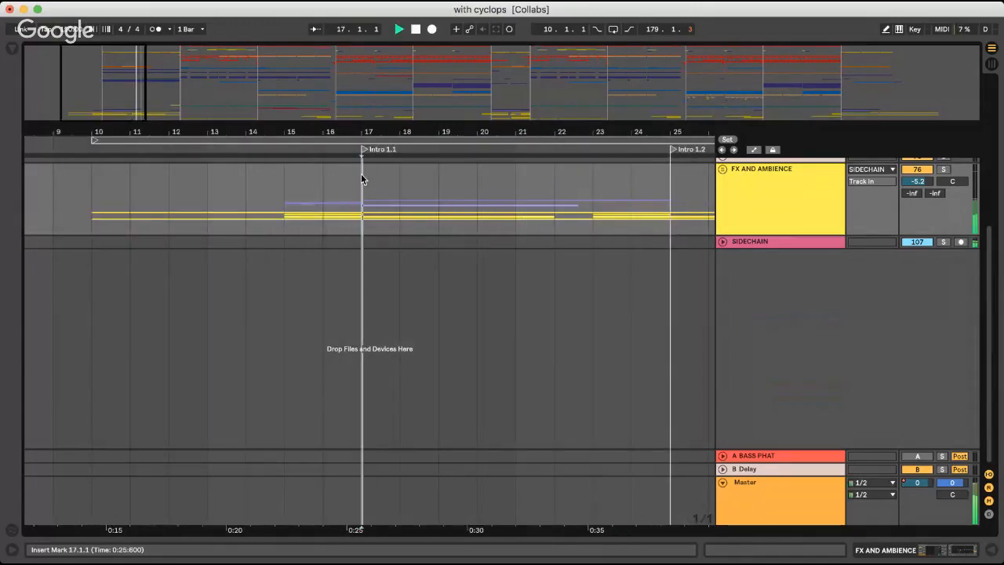
key(space)
Unfold the ELEMENTS group and audition Pluck 01 in solo during Intro 1.1
scroll(421, 189, up, 5)
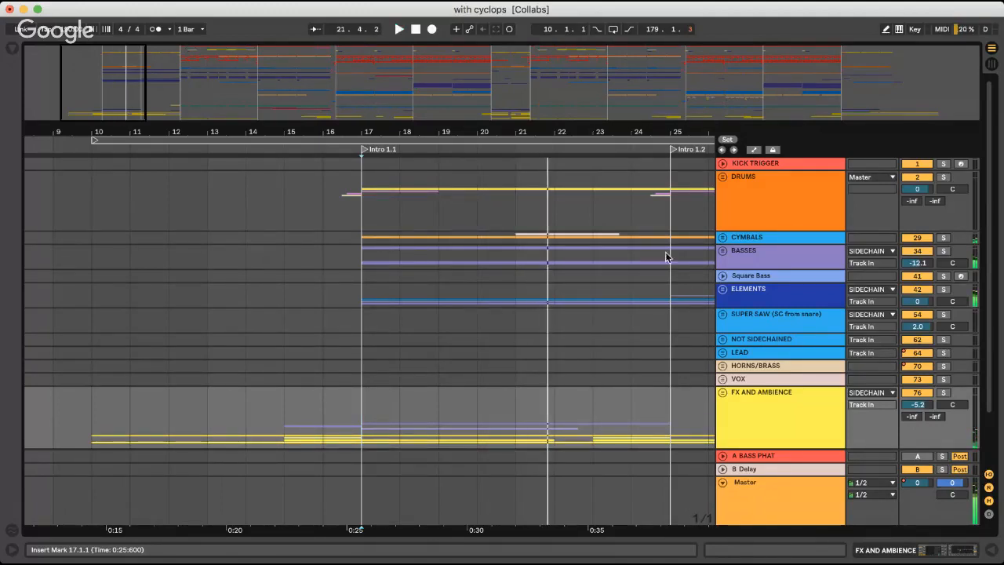
click(722, 289)
scroll(436, 279, down, 5)
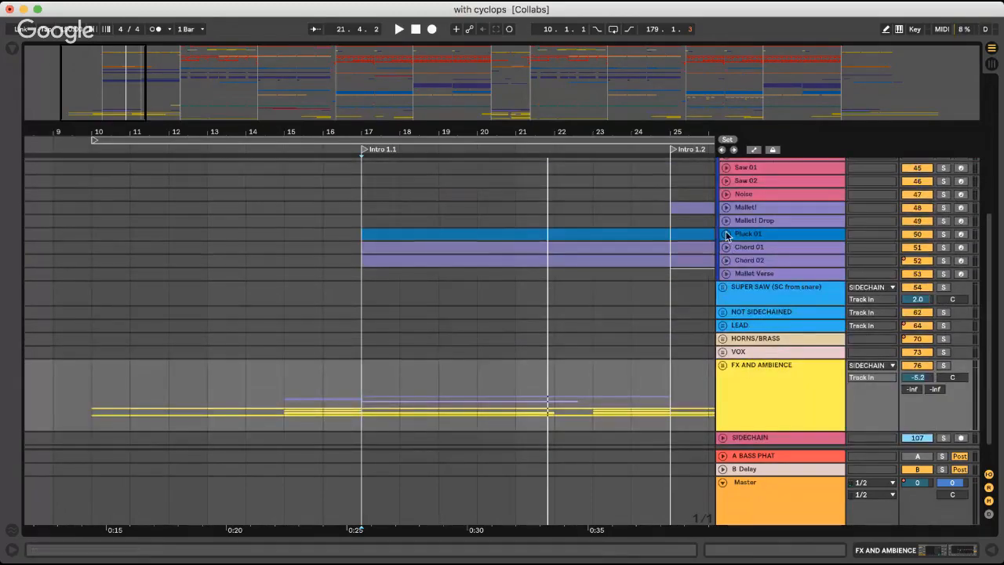
click(726, 234)
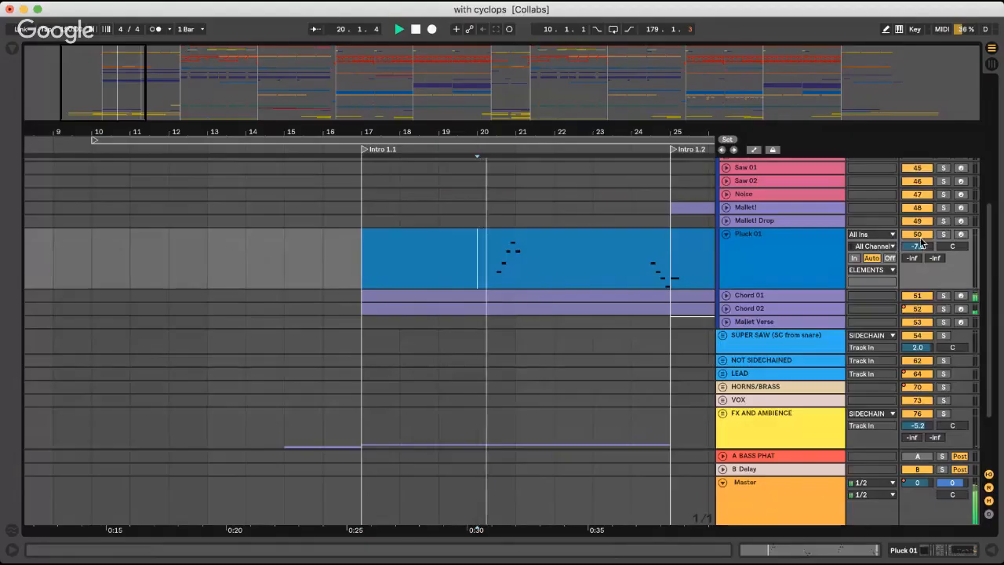
click(944, 233)
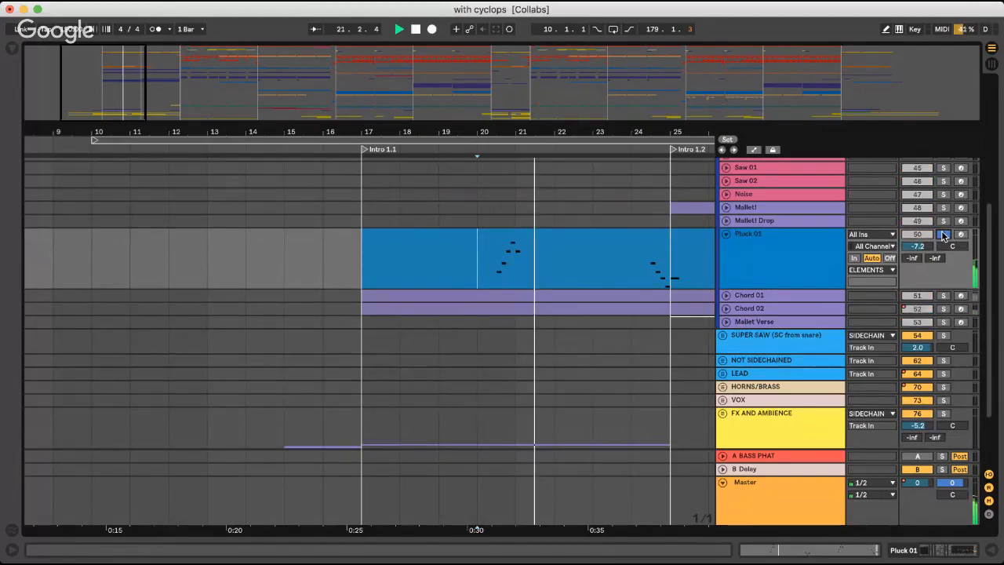
click(726, 234)
Compare the MIDI notes of Chord 01 and Chord 02 from bar 17, enlarging the Chord 01 track
click(727, 247)
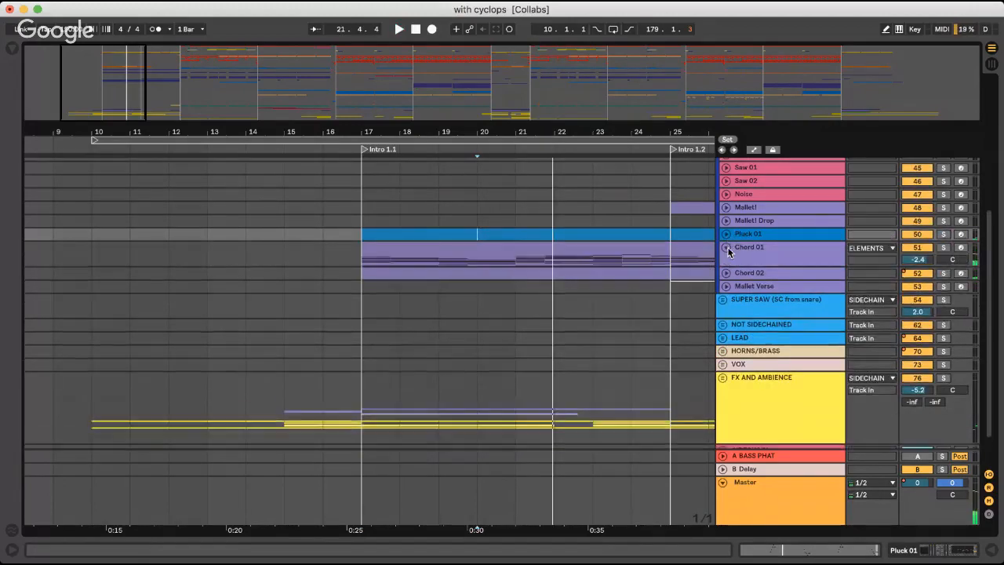
drag(771, 267, 701, 333)
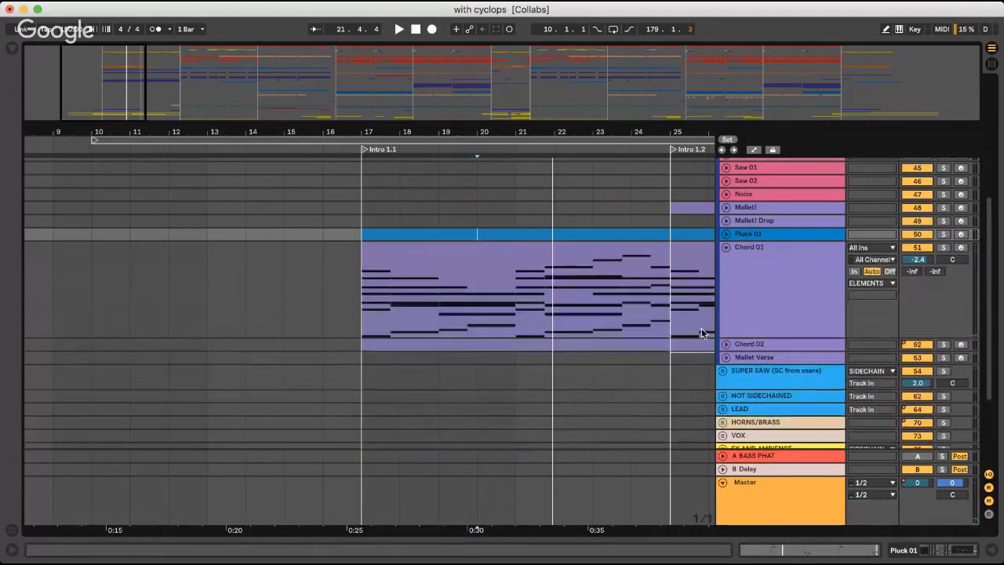
click(358, 282)
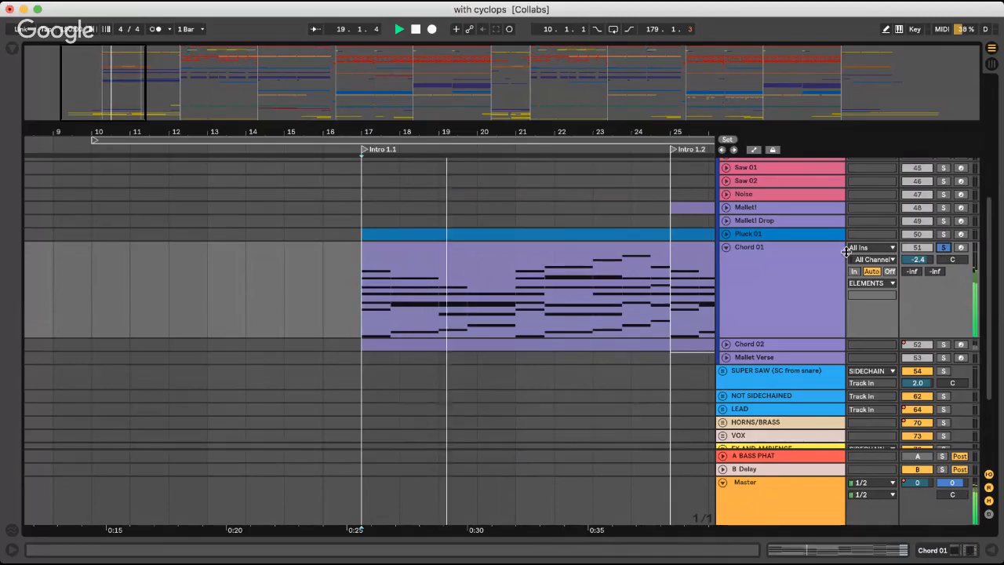
click(727, 345)
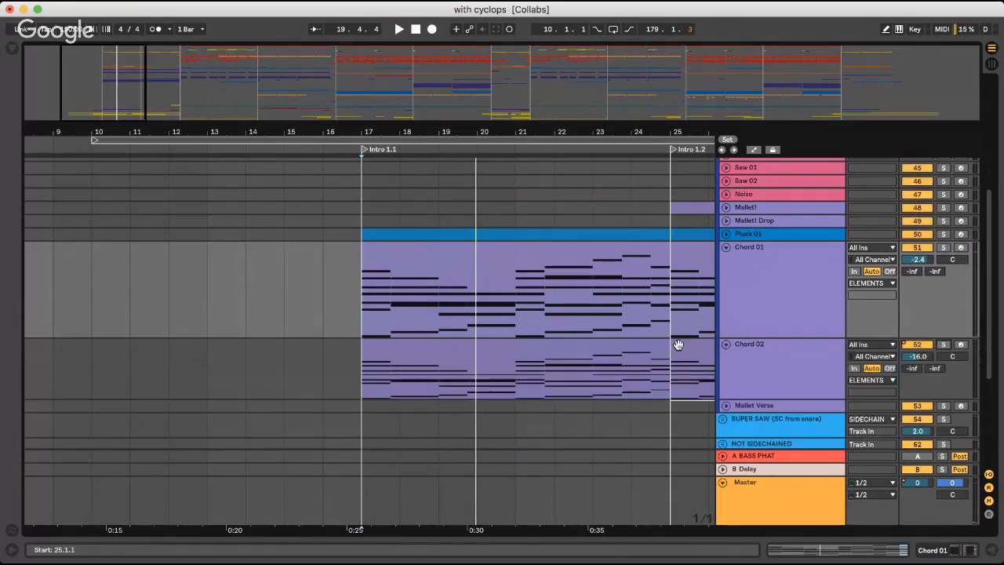
click(726, 345)
scroll(510, 291, right, 5)
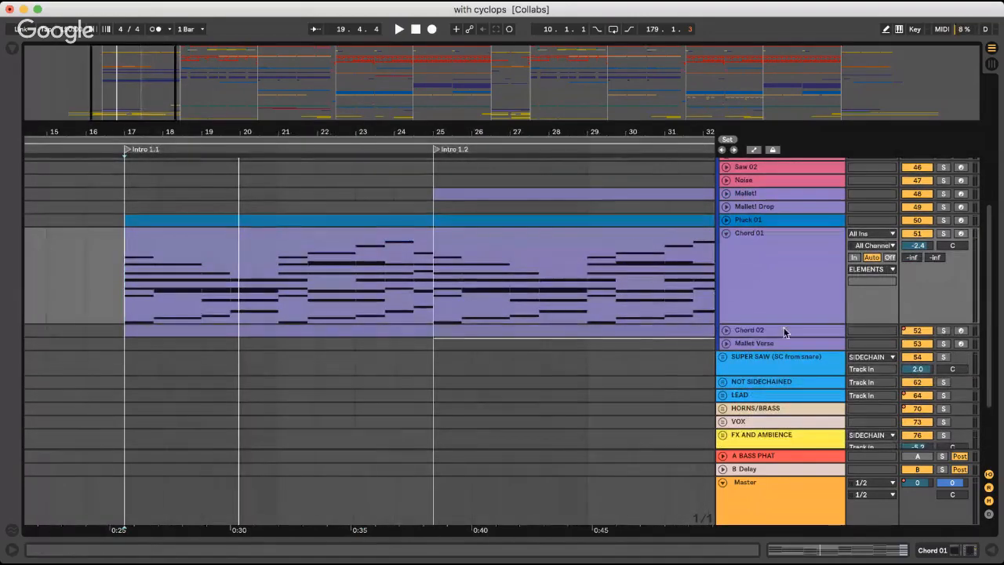
Audition Chord 02 alone and together with the mix from Intro 1.1, and collapse both chord tracks
click(726, 331)
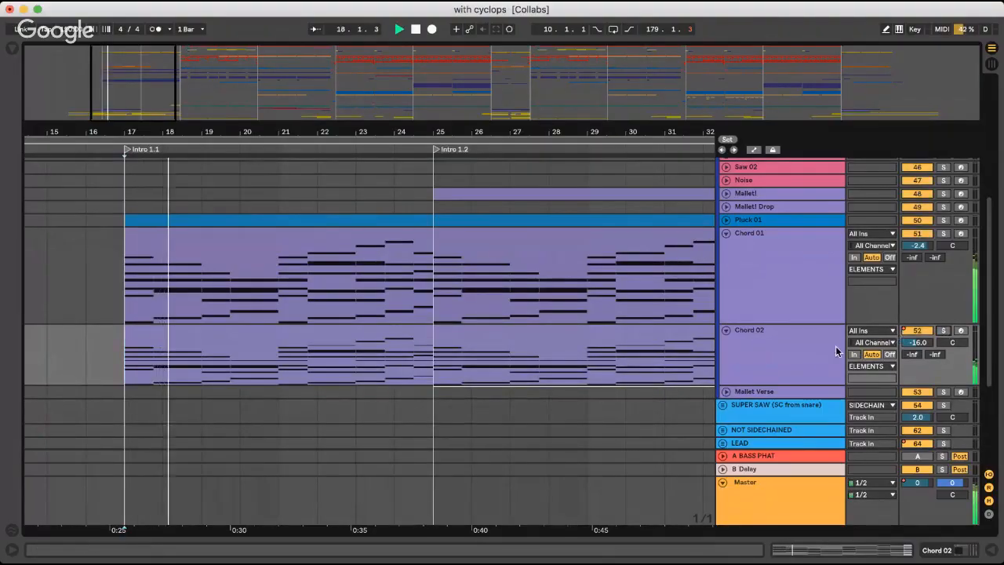
click(944, 331)
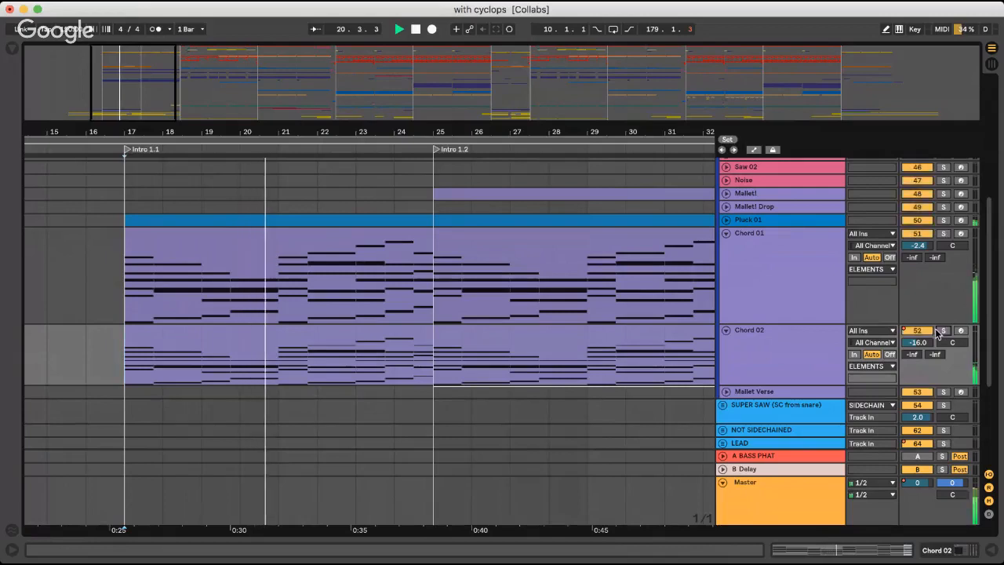
click(726, 330)
click(727, 235)
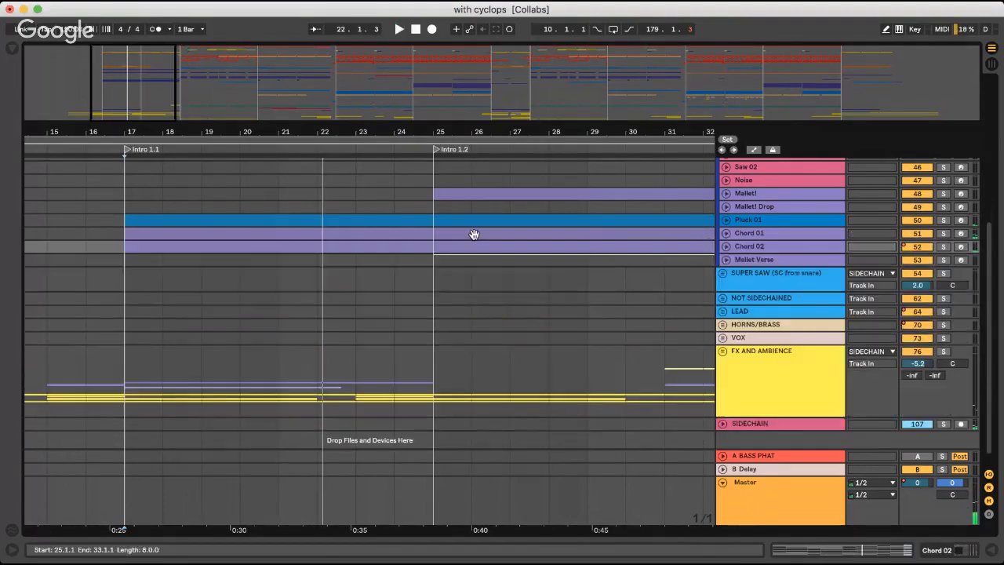
Audition the expanded Mallet! track in solo from Intro 1.2 at bar 25, and collapse it
scroll(473, 233, right, 5)
scroll(294, 261, up, 4)
click(277, 290)
click(553, 321)
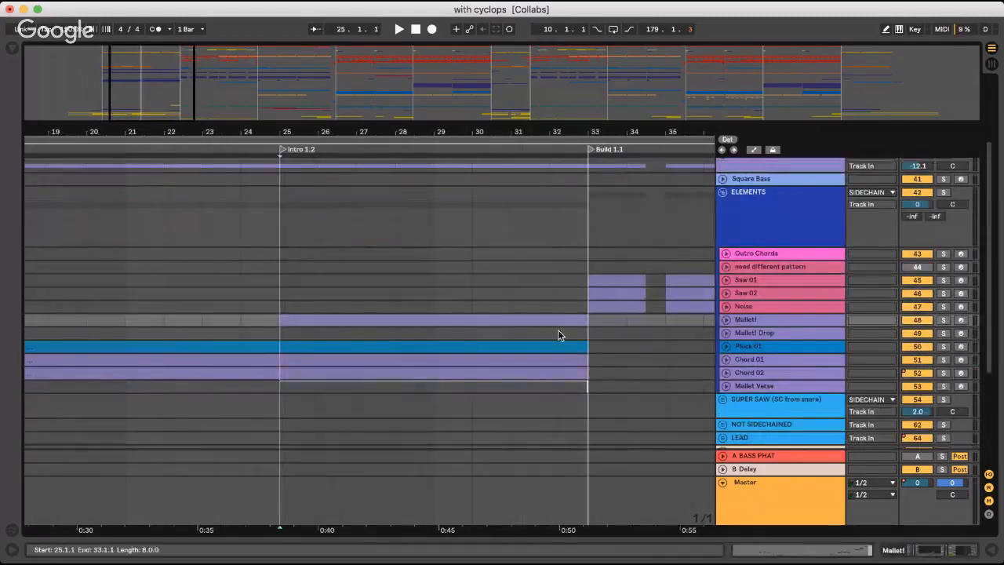
click(726, 319)
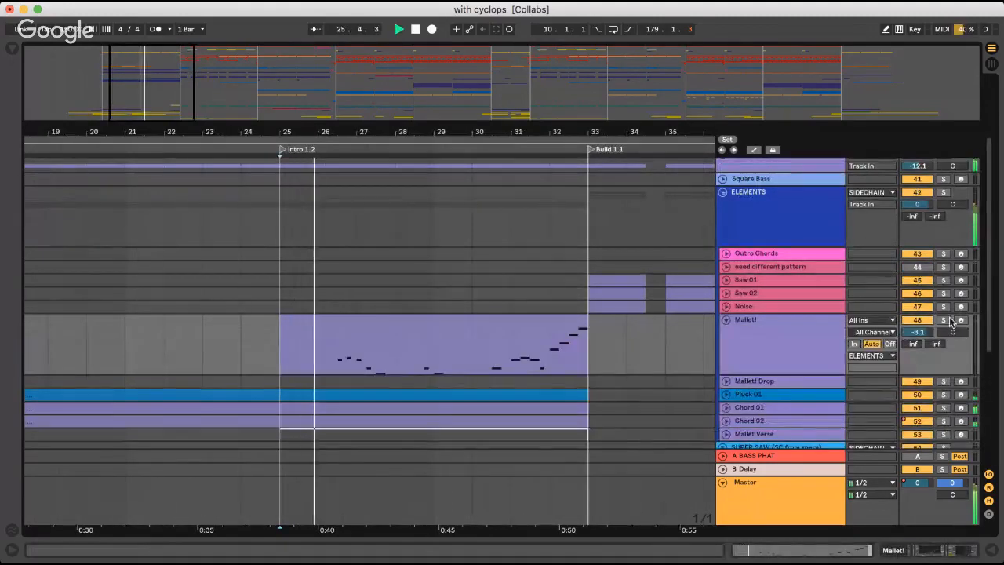
click(944, 320)
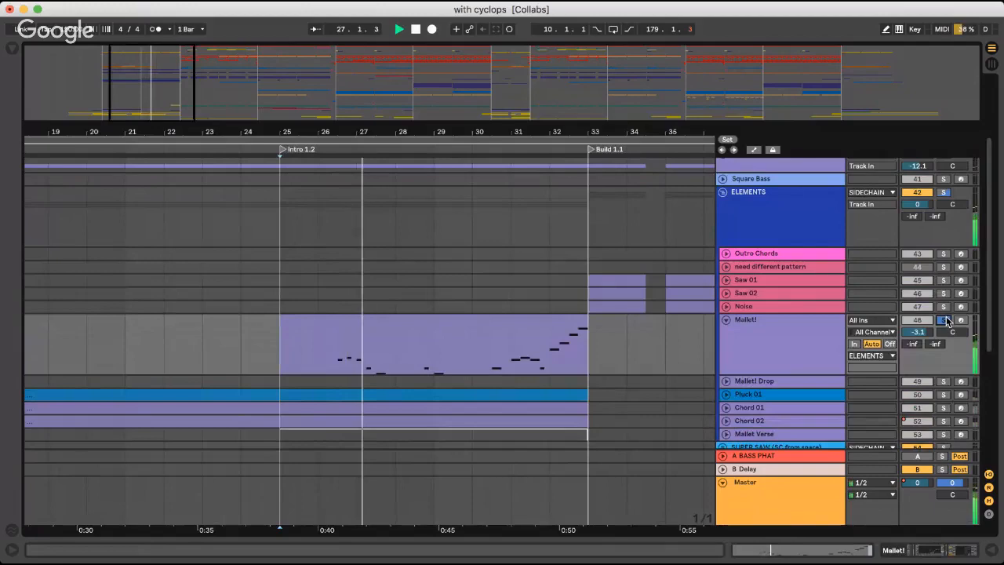
click(829, 328)
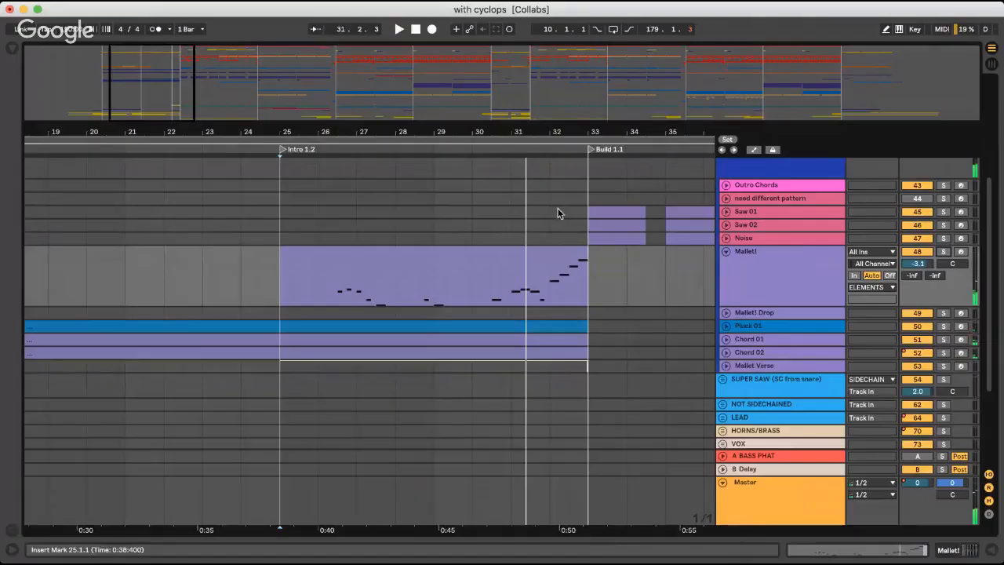
click(728, 253)
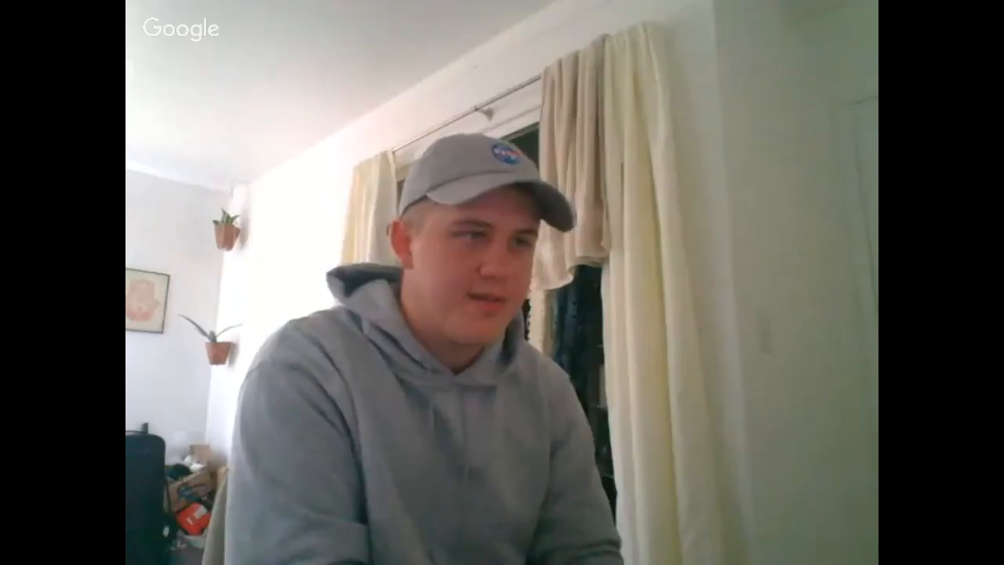
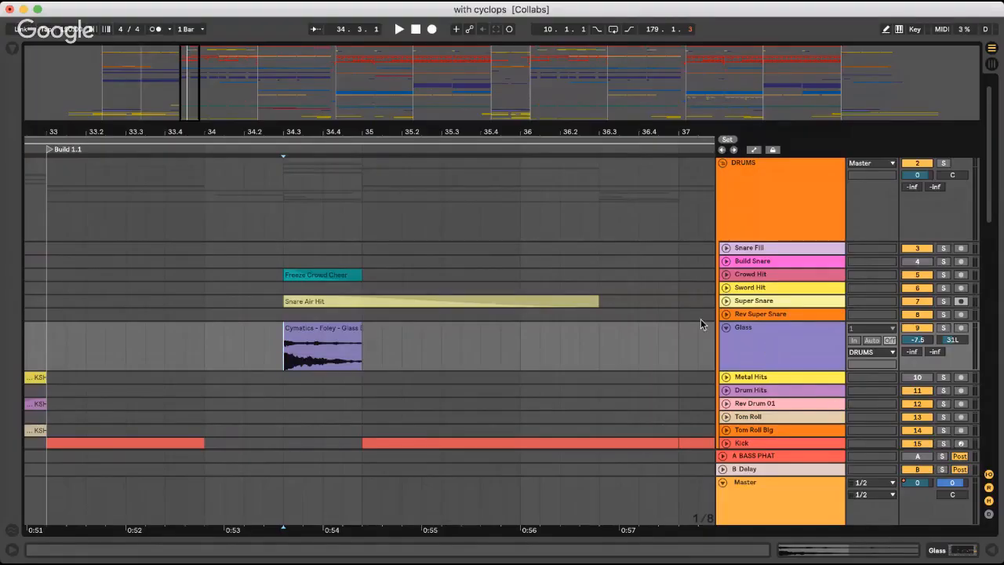
Audition the Super Snare track in the full mix and in solo from beat 34.3 of Build 1.1
scroll(229, 262, down, 5)
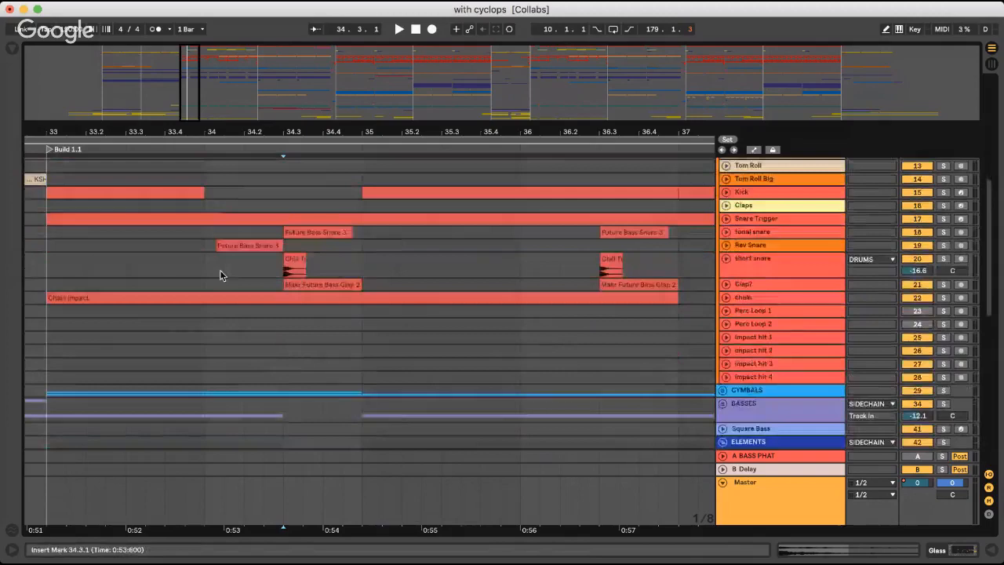
scroll(228, 275, up, 5)
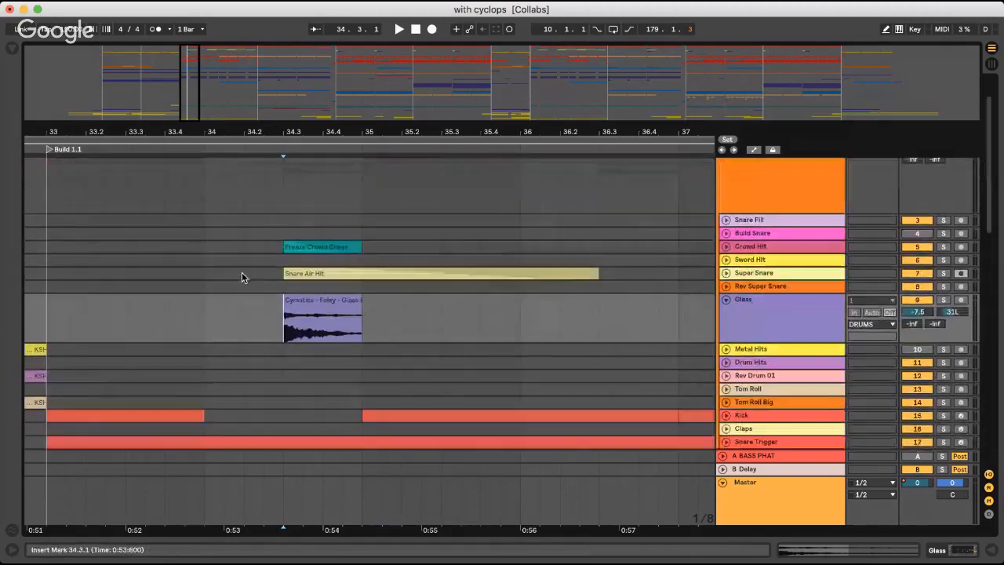
key(space)
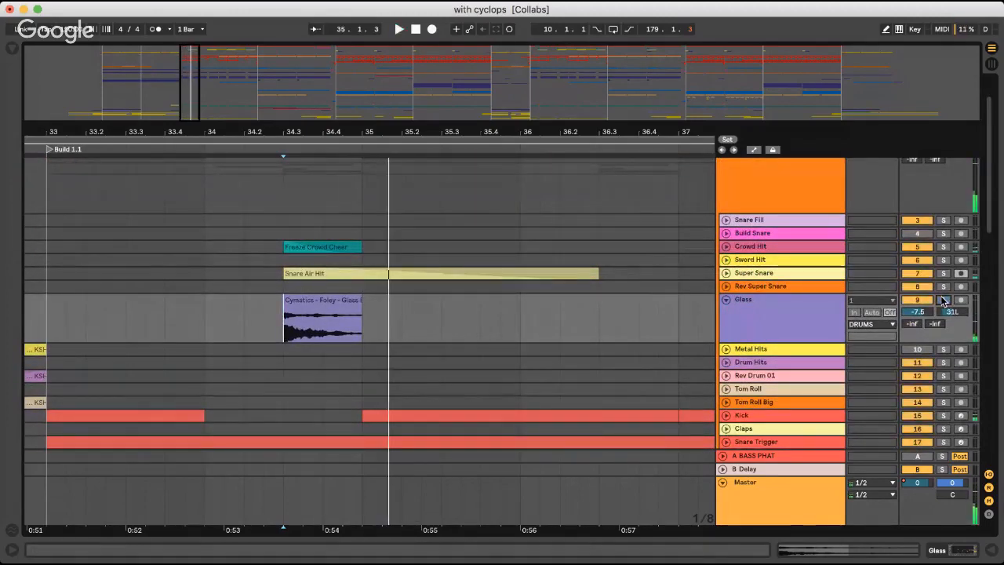
click(767, 275)
click(944, 273)
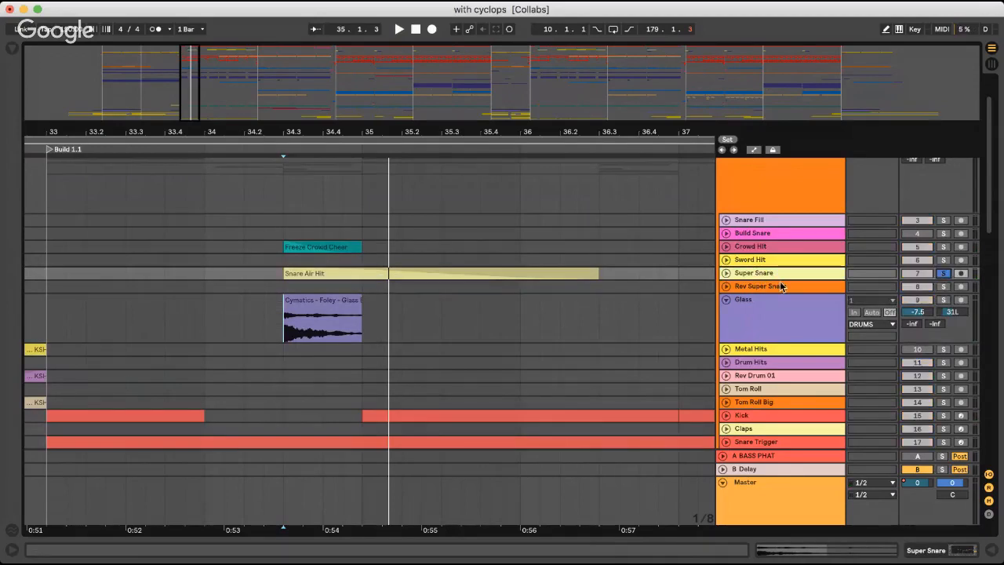
key(space)
key(space)
click(944, 274)
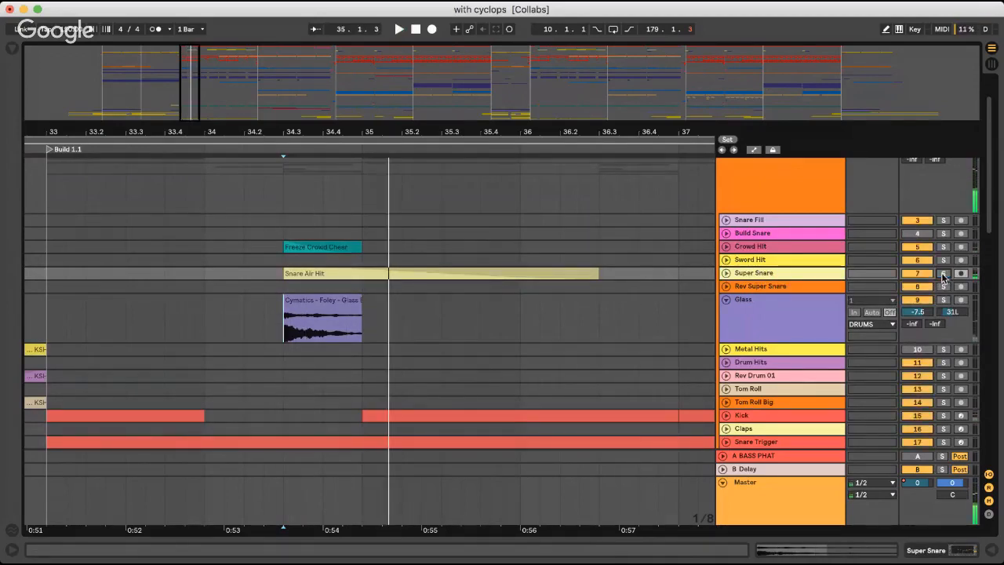
Audition the Crowd Hit track together with the mix from bar 34 of Build 1.1
click(773, 234)
click(768, 248)
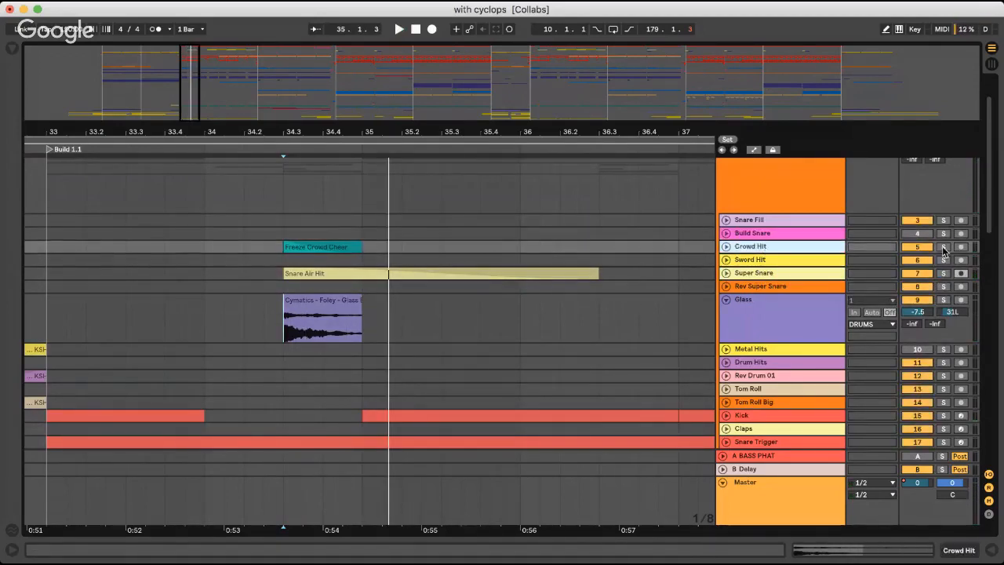
key(space)
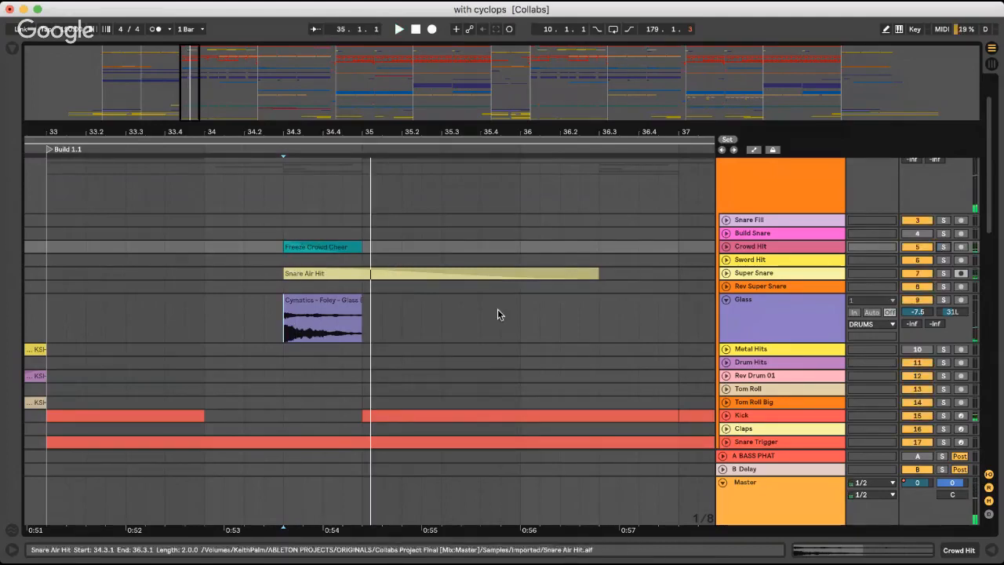
click(726, 246)
click(726, 246)
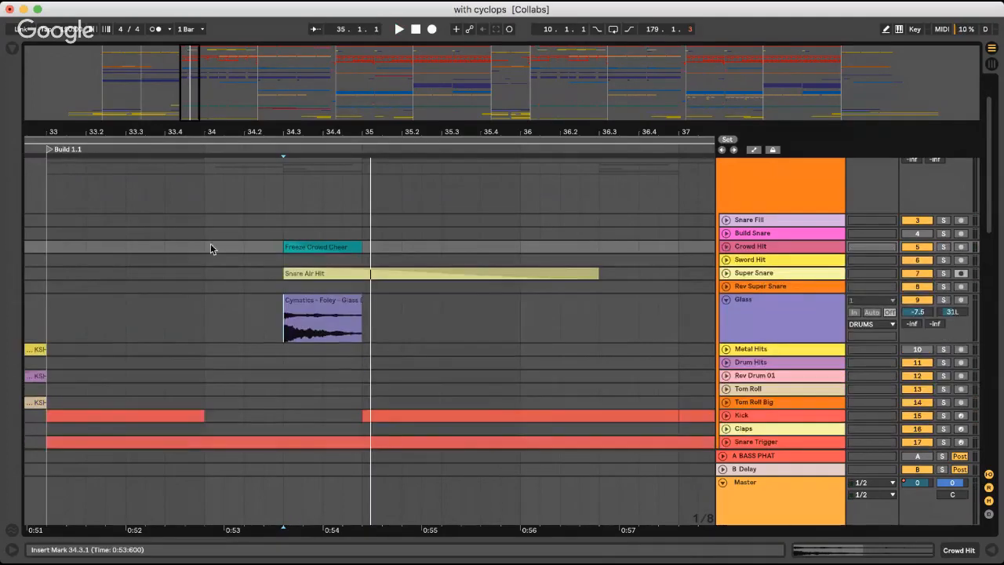
click(199, 240)
key(space)
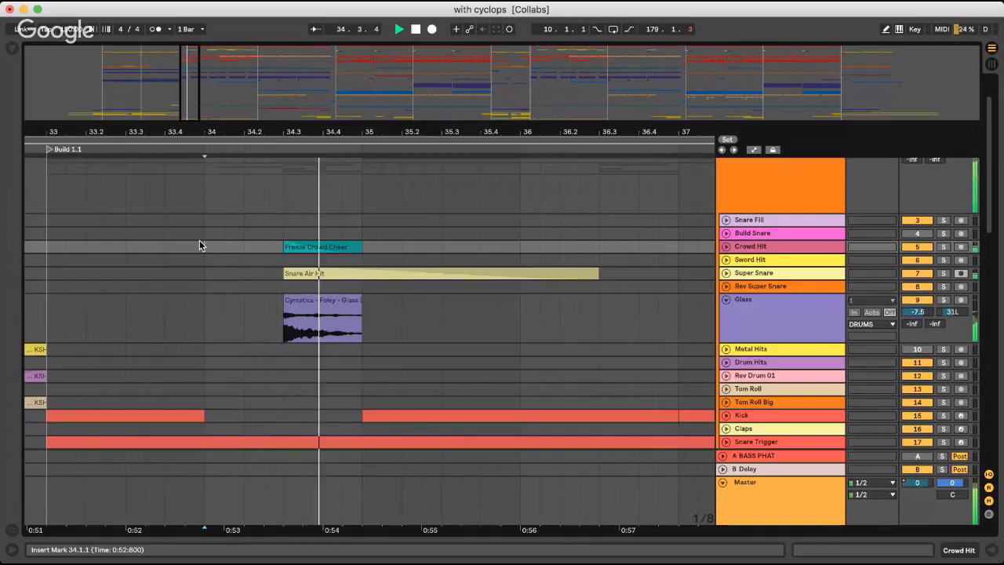
key(space)
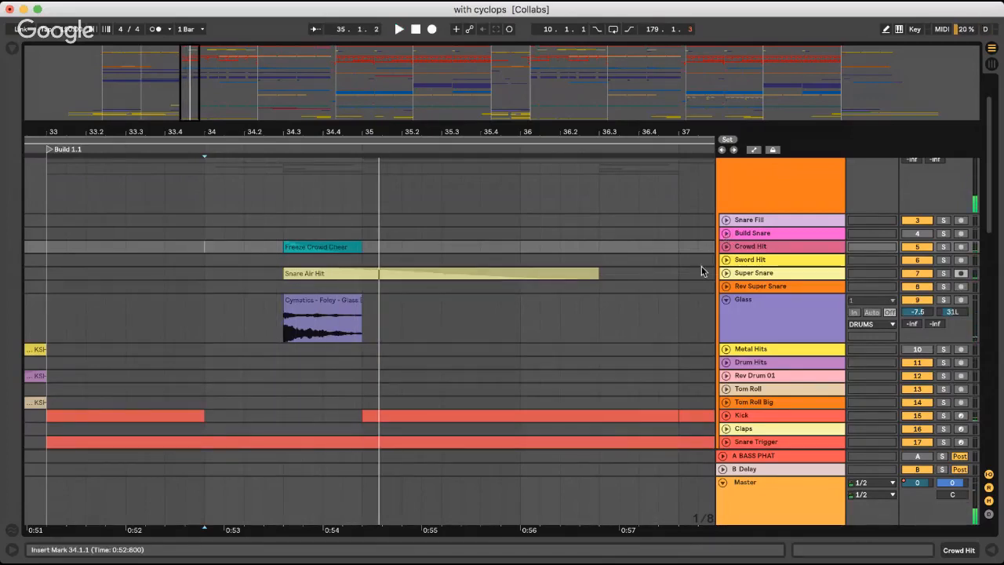
Collapse the DRUMS group and play the mix from the start of Build 1.1 at bar 33
scroll(156, 253, up, 2)
click(722, 176)
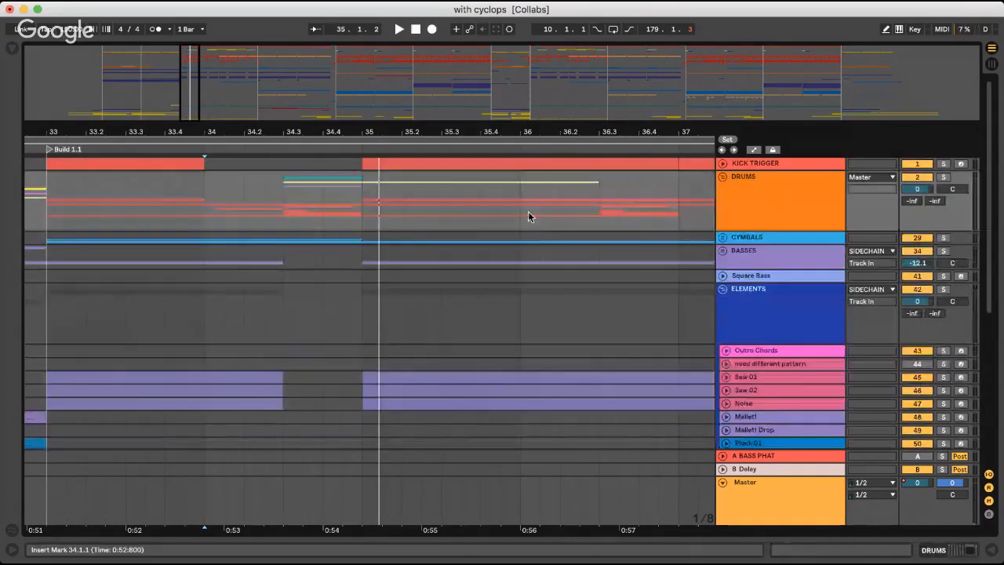
click(306, 211)
click(51, 200)
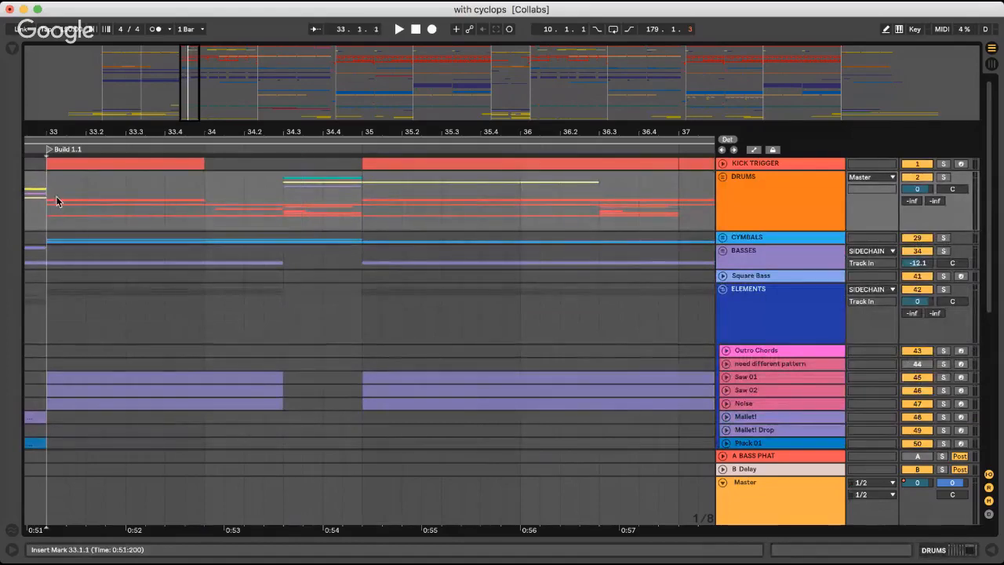
key(minus)
key(minus)
click(174, 235)
key(space)
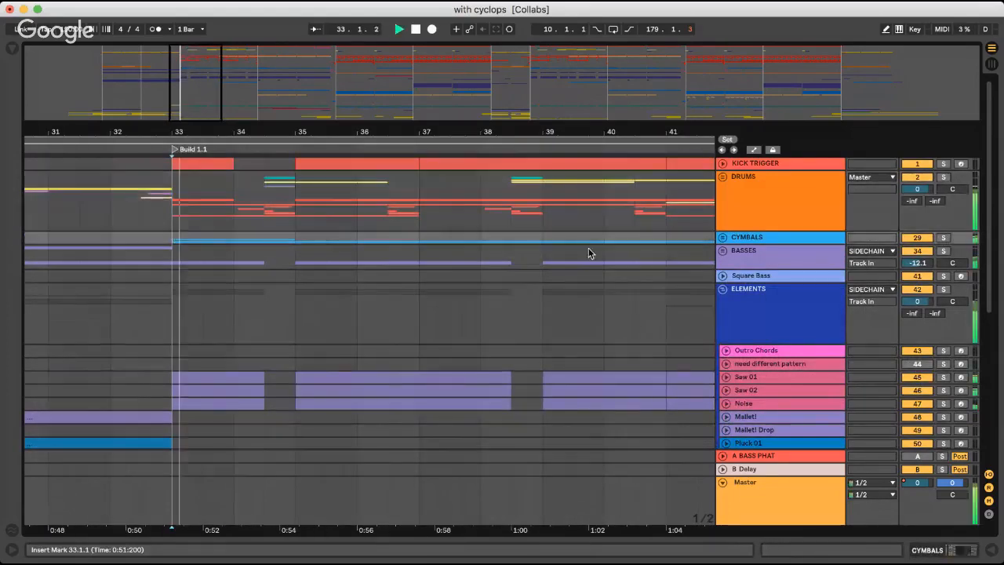
Unfold the CYMBALS group, expand the Closed HH track and open its first Build 1.1 clip to view the MIDI notes
click(722, 236)
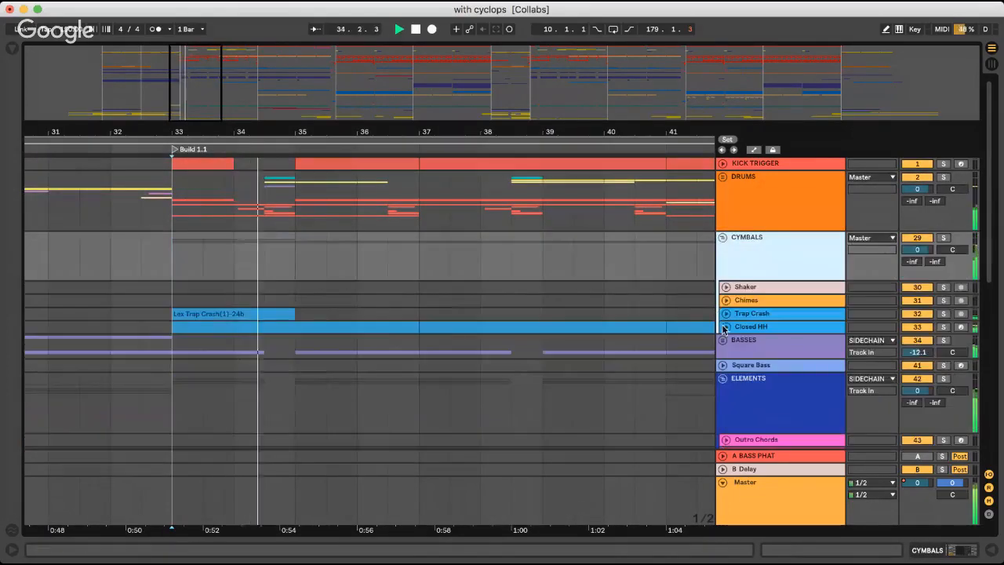
click(726, 326)
key(space)
click(160, 354)
click(243, 336)
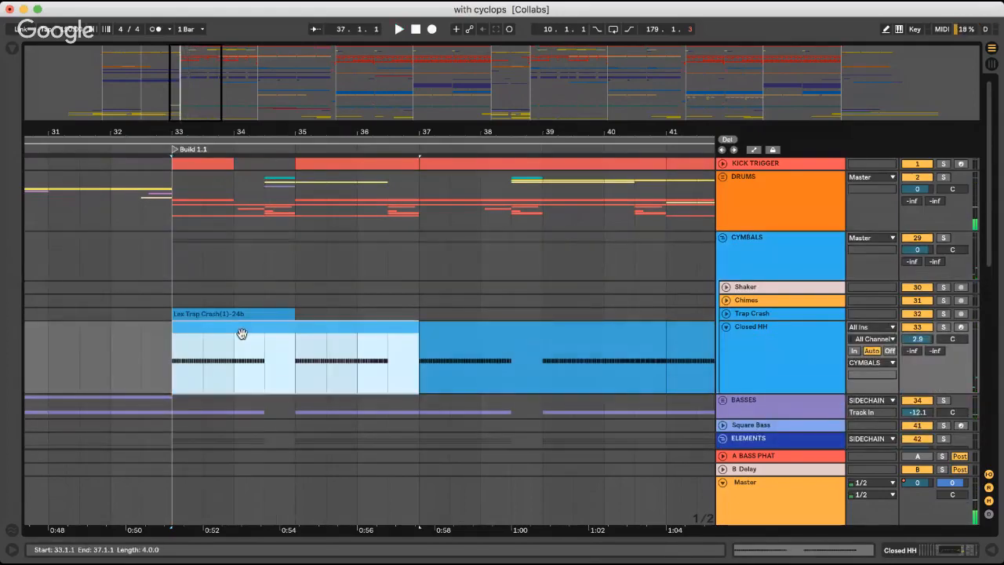
double_click(258, 330)
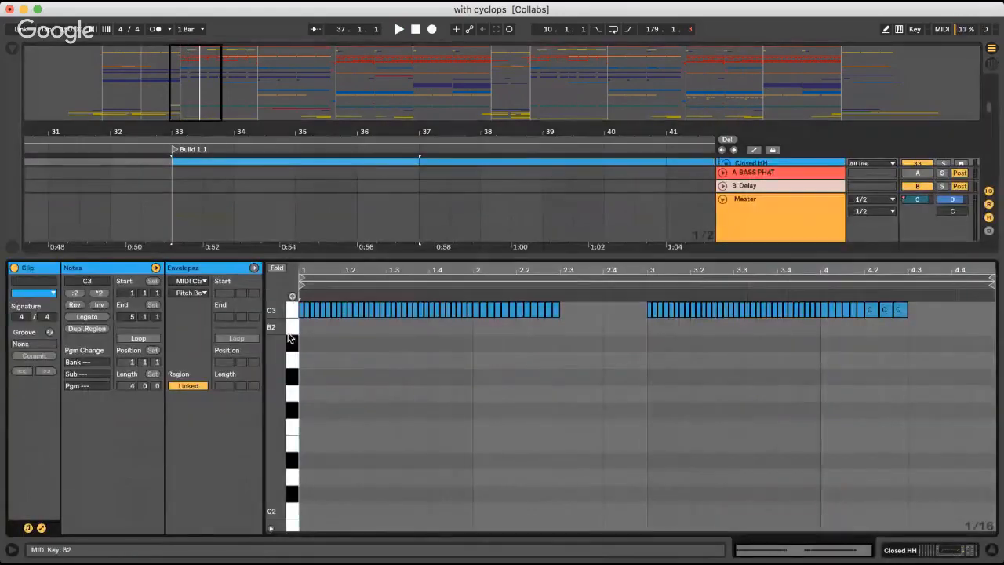
Show the Closed HH track's device chain and inspect its Hat_Closed_01 instrument
key(shift+Tab)
double_click(209, 408)
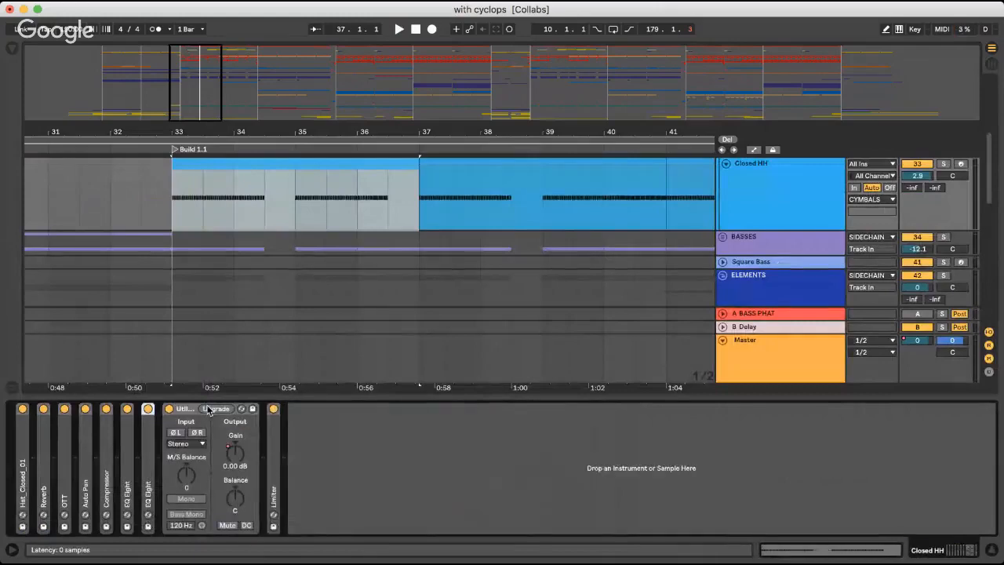
double_click(28, 462)
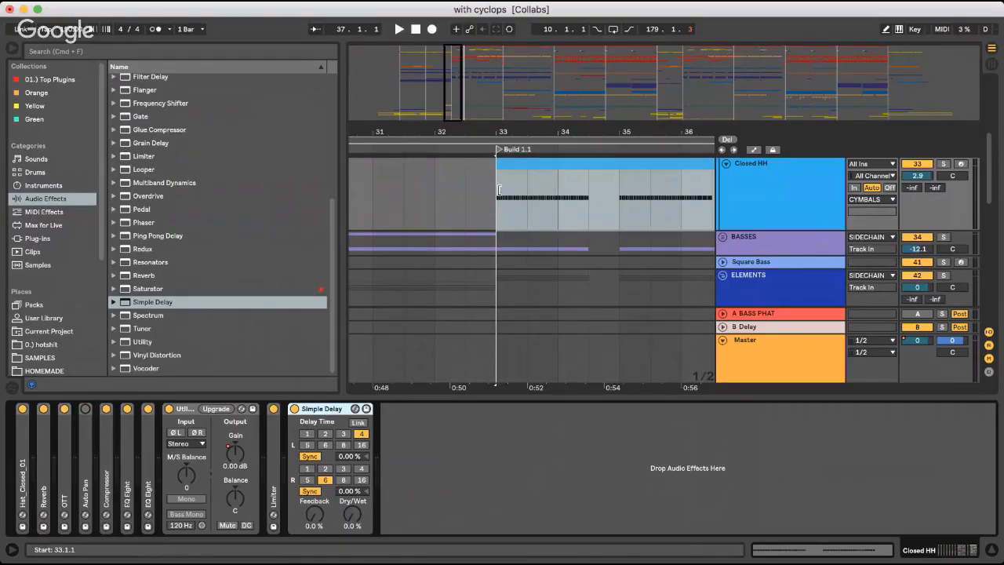
Bypass the Auto Pan on Closed HH and audition the track in solo from bar 33
click(84, 409)
click(945, 165)
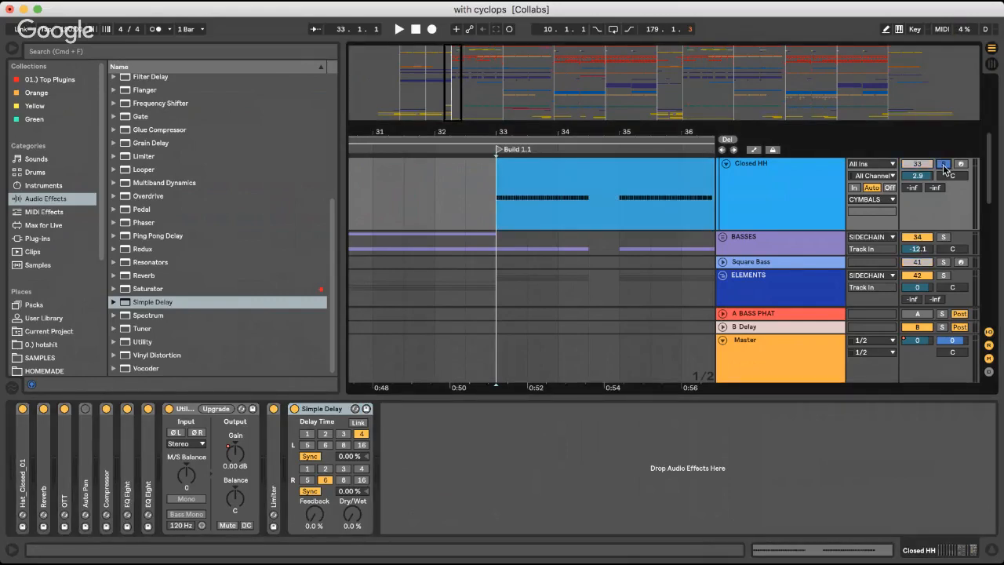
key(space)
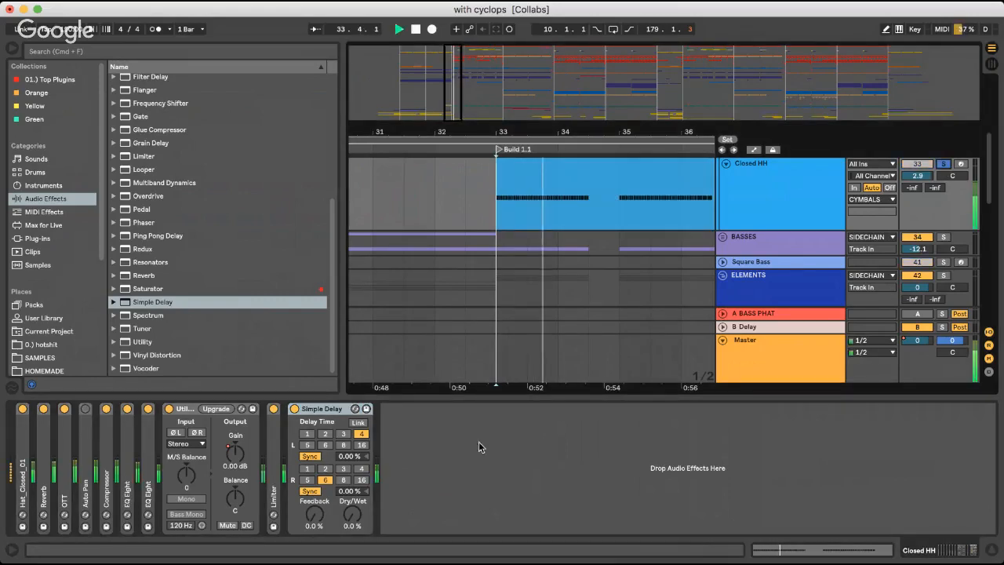
key(space)
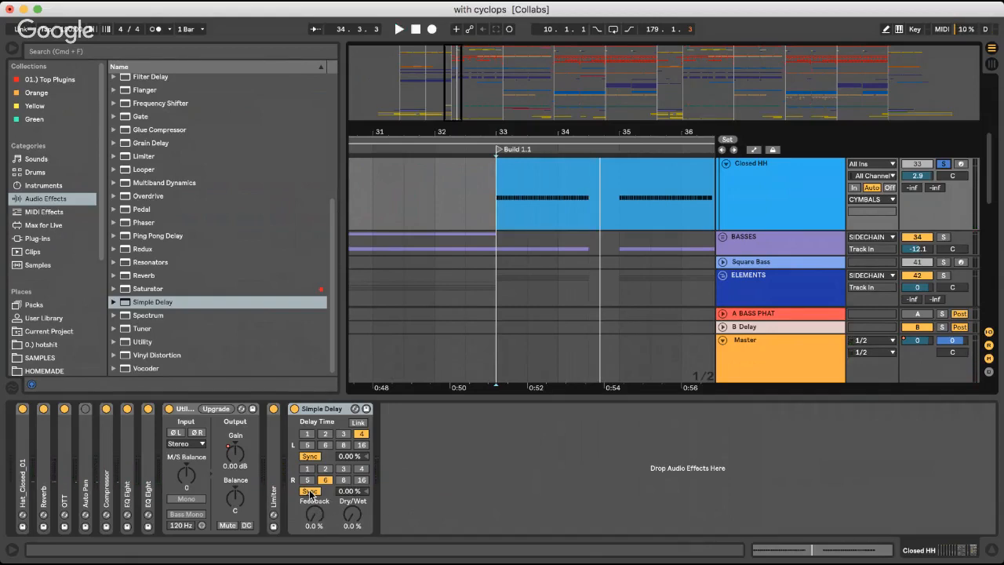
Switch both Simple Delay channels to time mode, with 1.00 ms left, 10.3 ms right and 100% dry/wet
click(311, 492)
click(310, 456)
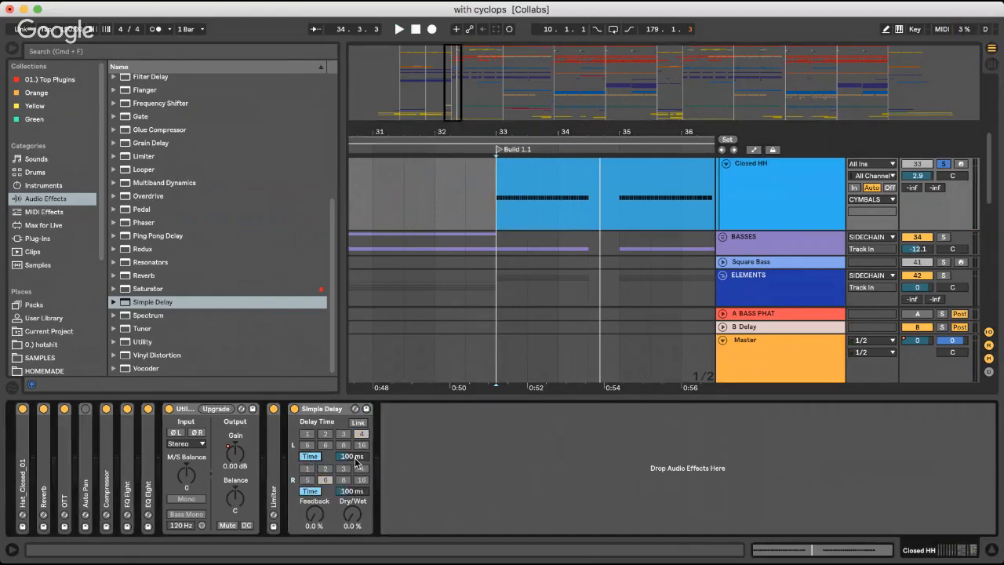
drag(355, 459, 349, 493)
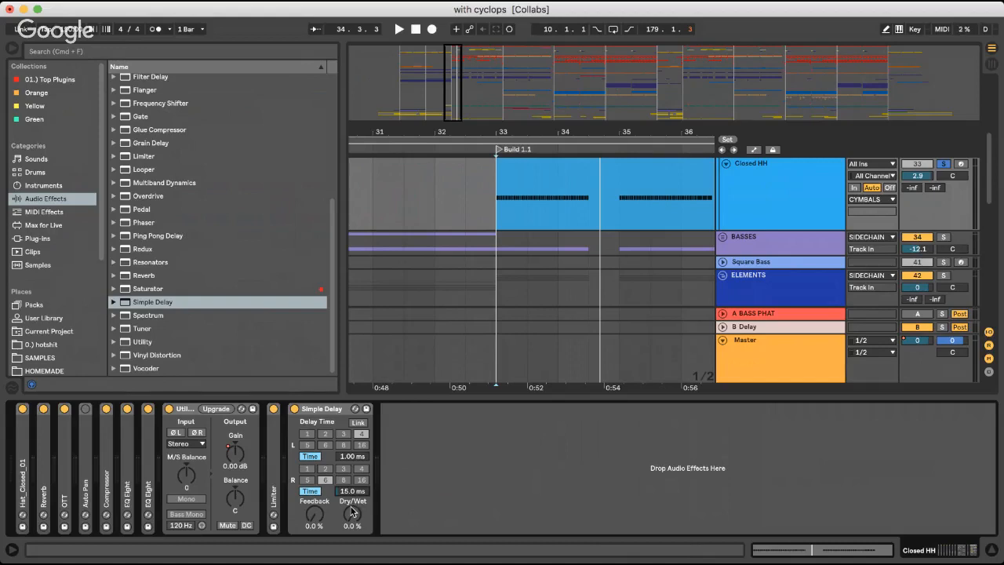
click(491, 206)
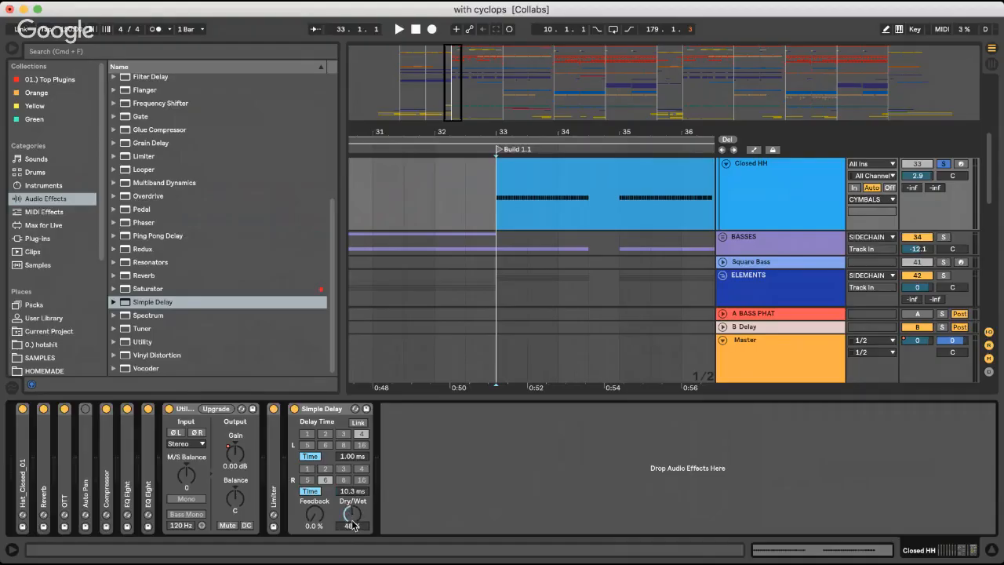
drag(353, 521, 350, 518)
Compare the soloed hi-hats from bar 33 with the Simple Delay bypassed and enabled
click(294, 409)
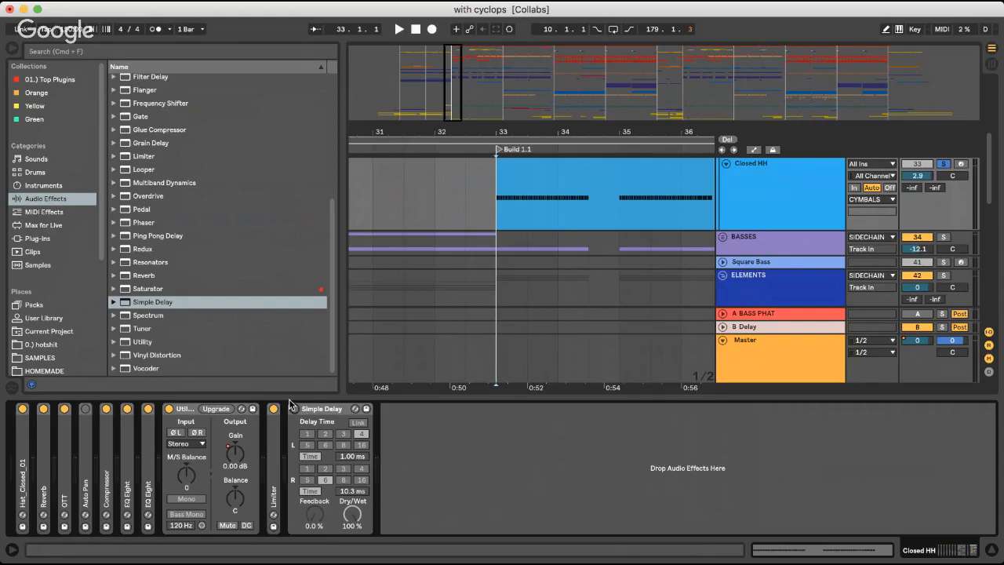
key(space)
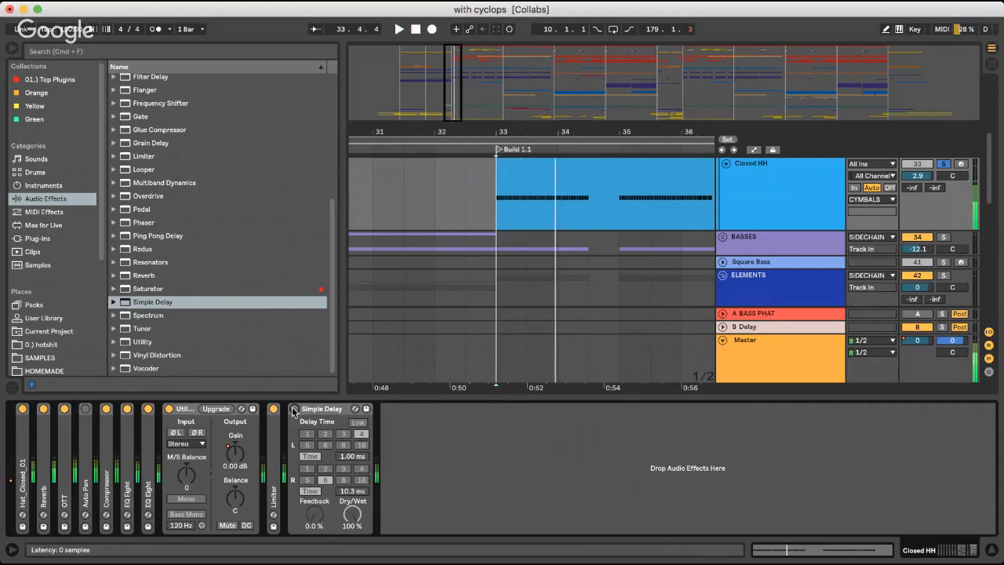
click(295, 408)
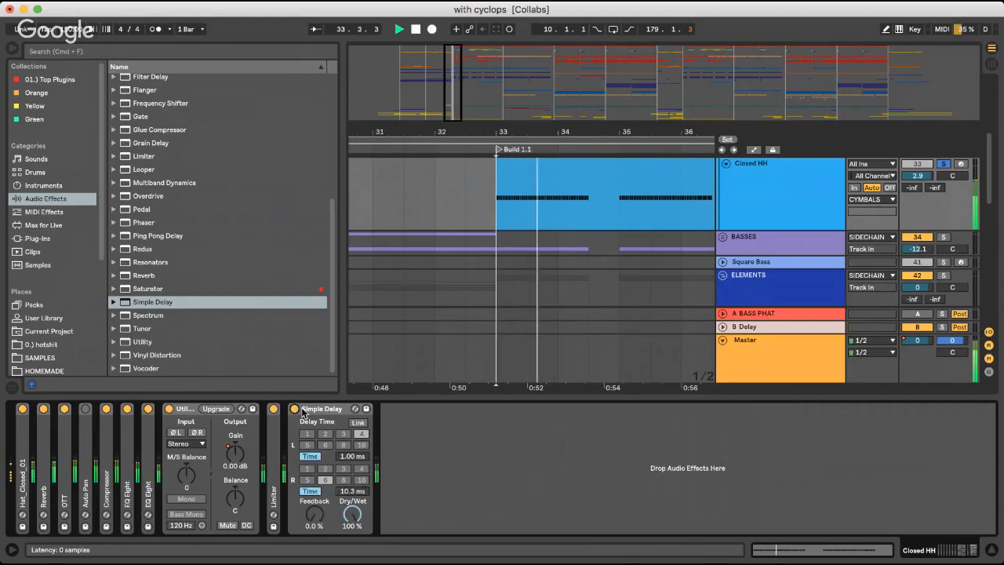
key(space)
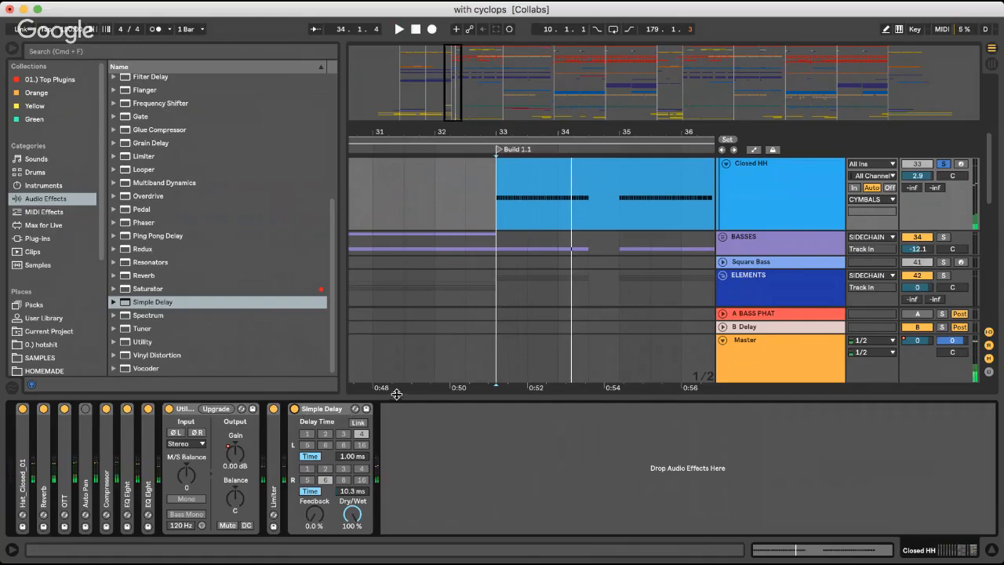
Group the Simple Delay into an Audio Effect Rack and set its delay times to 15.0 ms left and 22.0 ms right
key(super+Tab)
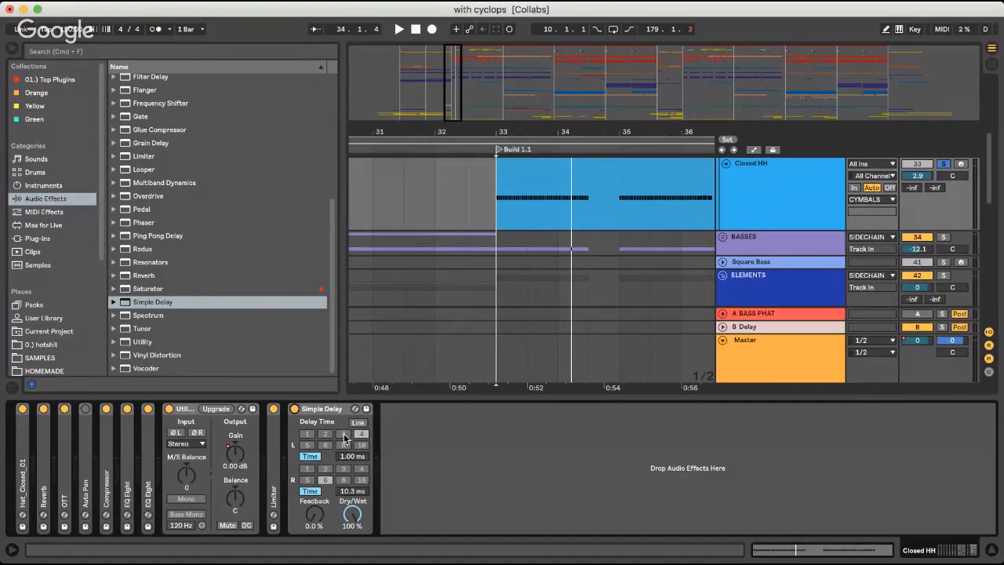
click(314, 409)
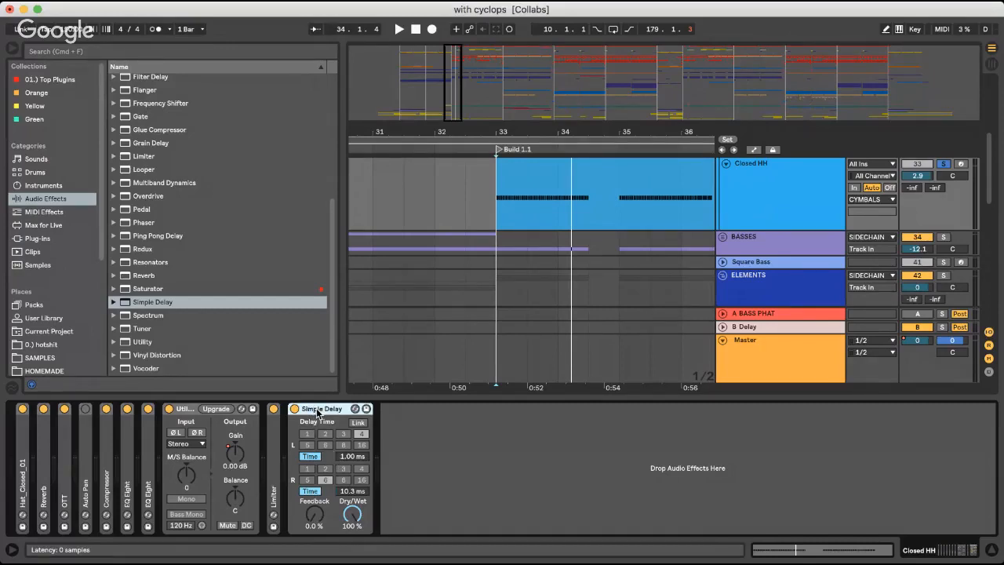
key(super+g)
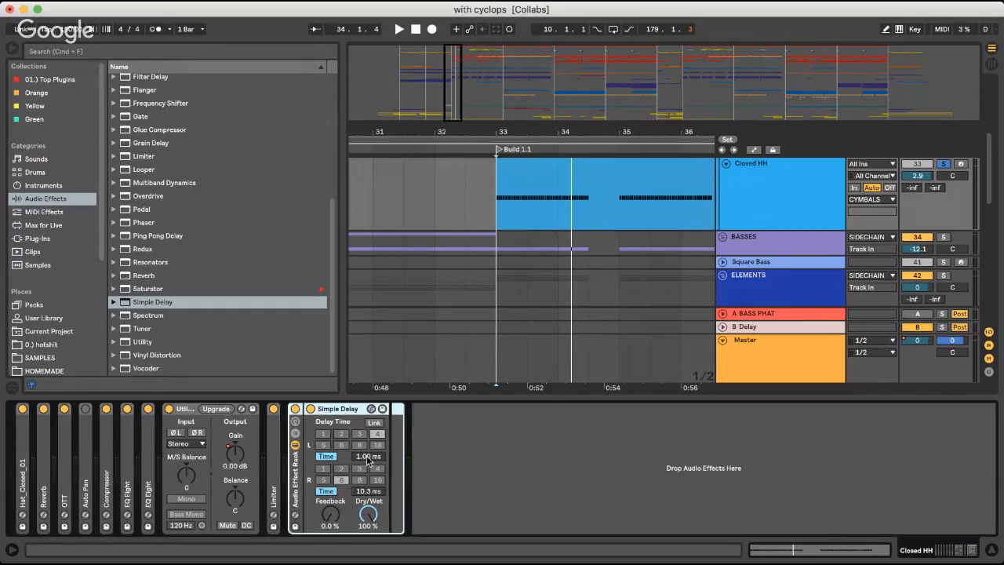
drag(368, 460, 368, 458)
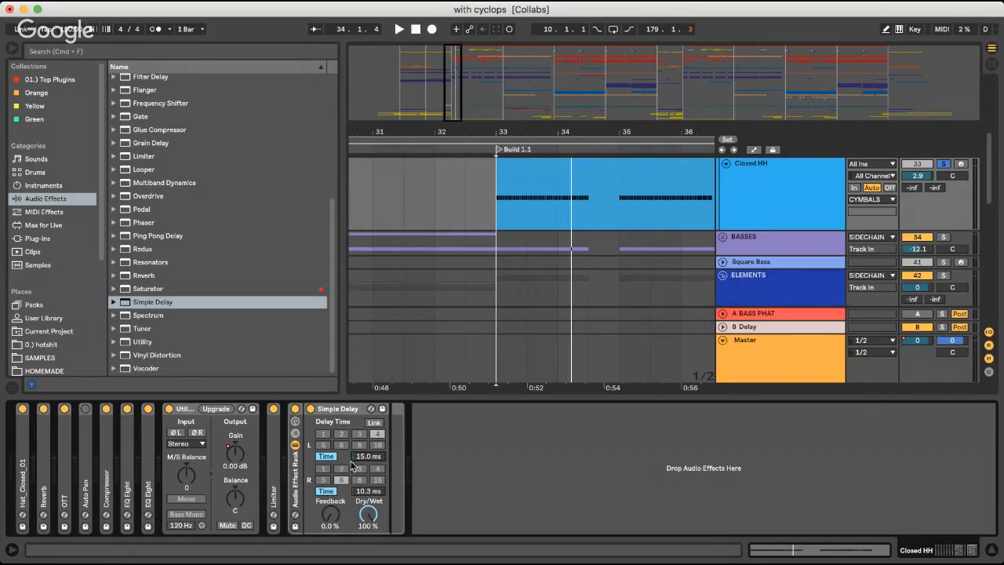
drag(366, 497, 365, 494)
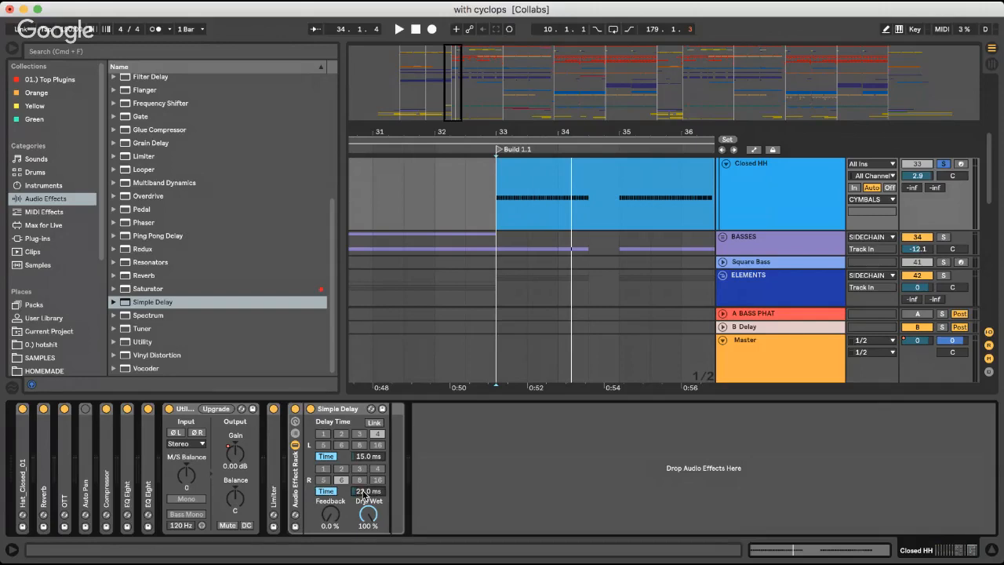
Show the rack's chain list, rename its chain WET and duplicate it for a DRY chain
click(295, 433)
click(326, 446)
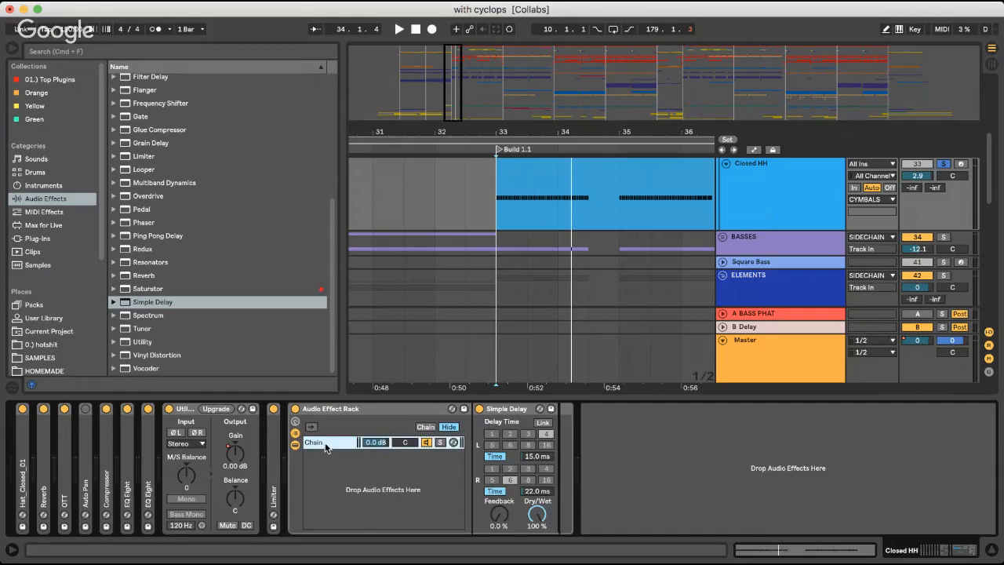
key(super+r)
text(WET)
key(Return)
key(super+d)
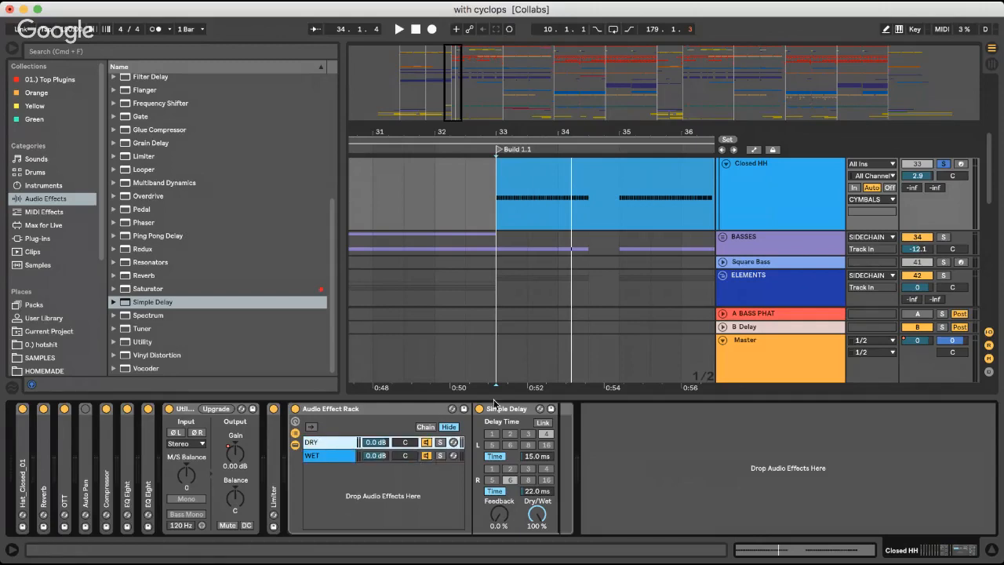
Delete the Simple Delay from the DRY chain and lower the WET chain's volume to -inf dB
click(502, 409)
key(Delete)
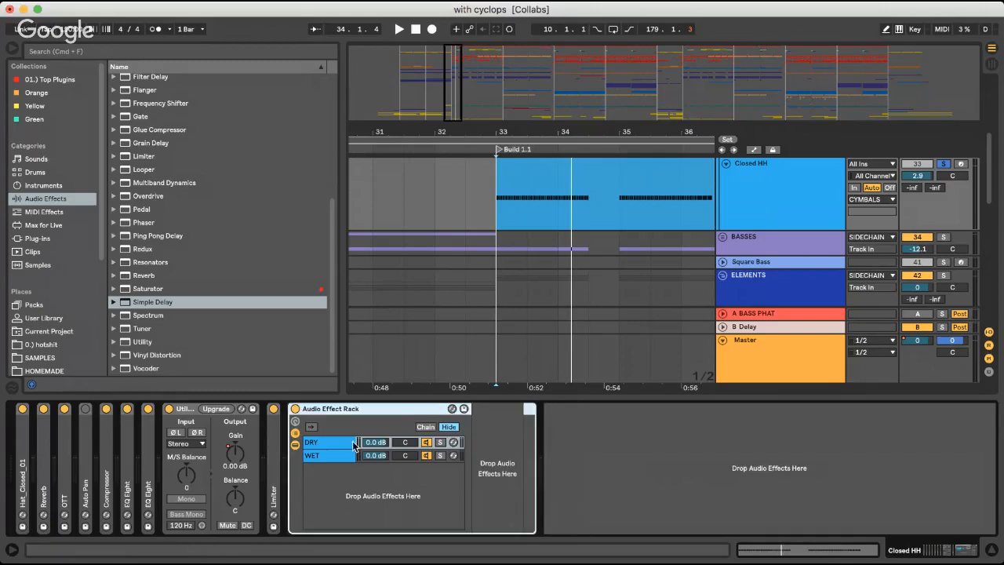
click(338, 443)
click(336, 456)
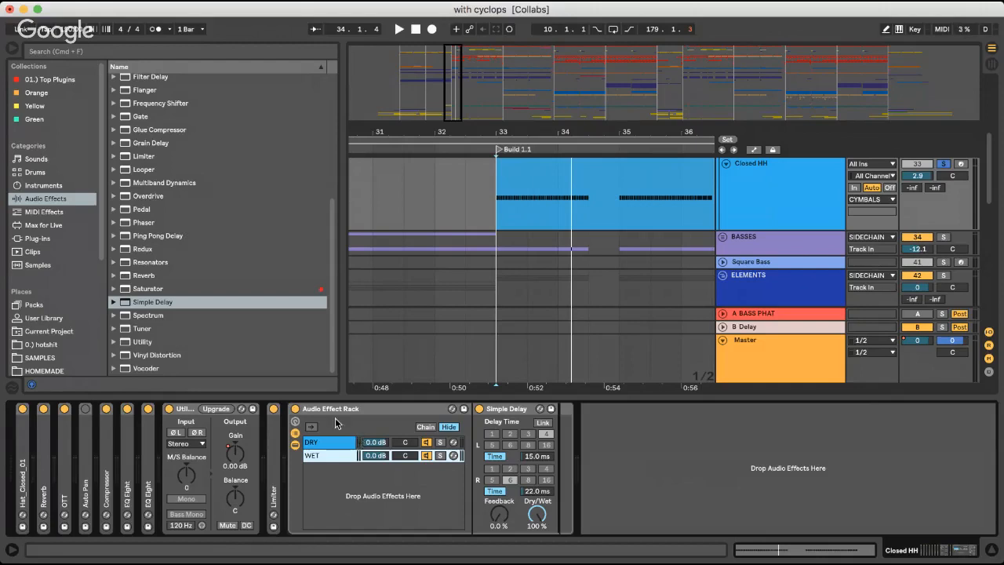
drag(383, 455, 382, 533)
drag(383, 460, 383, 459)
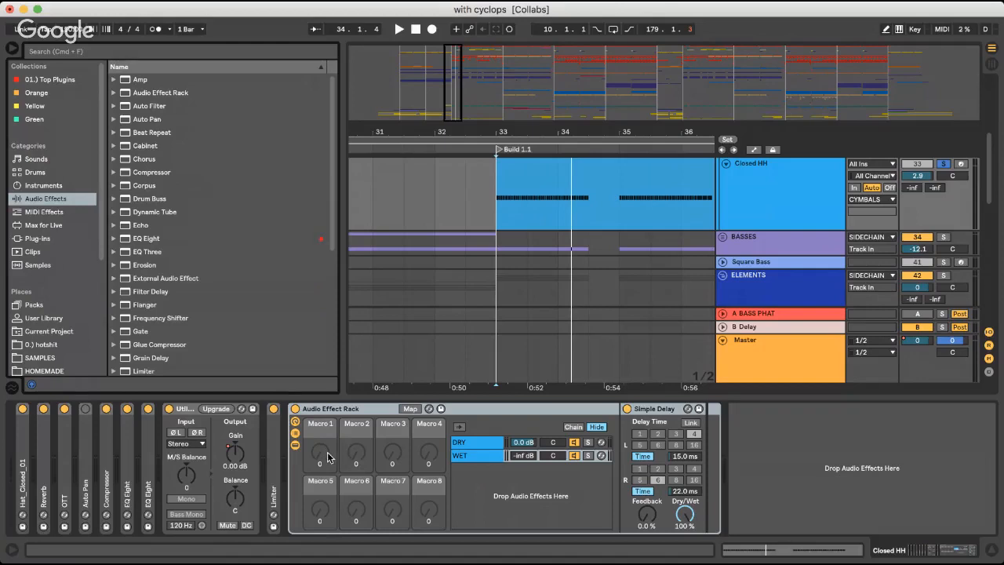
Search the audio effects for "basic wi" and select the CYC - Basic Widener Rack.adg preset inside Audio Effect Rack
click(145, 53)
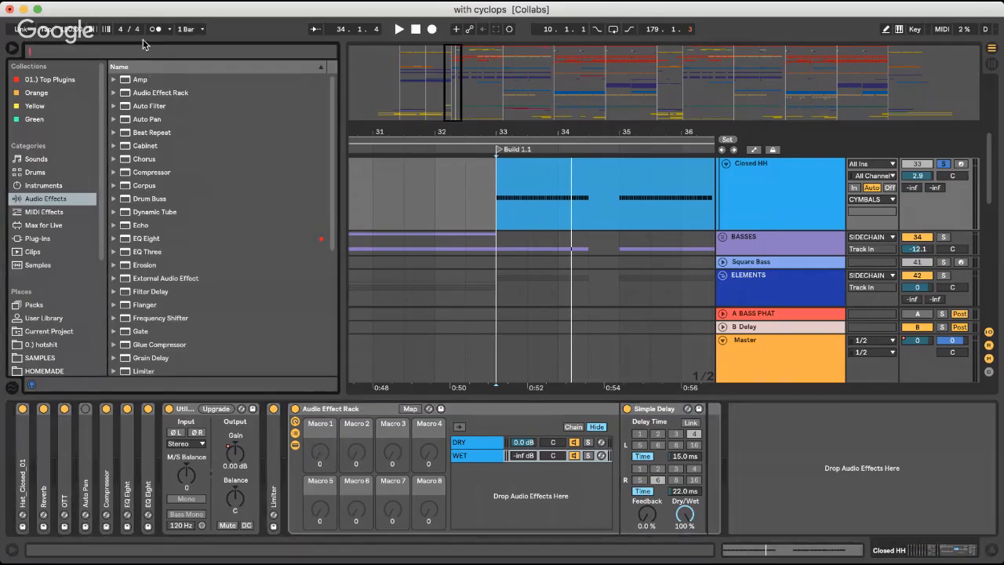
text(basic wi)
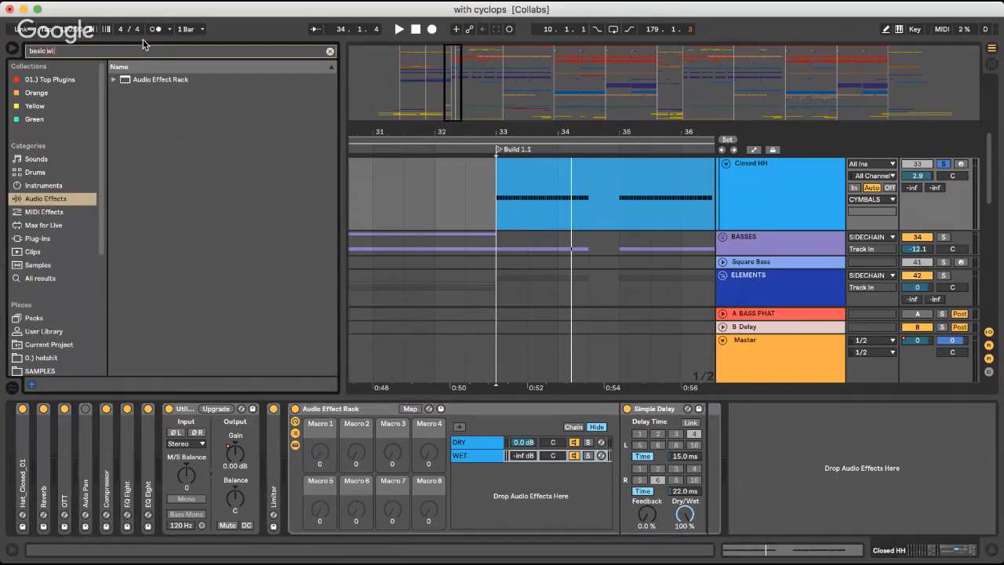
click(183, 80)
click(186, 89)
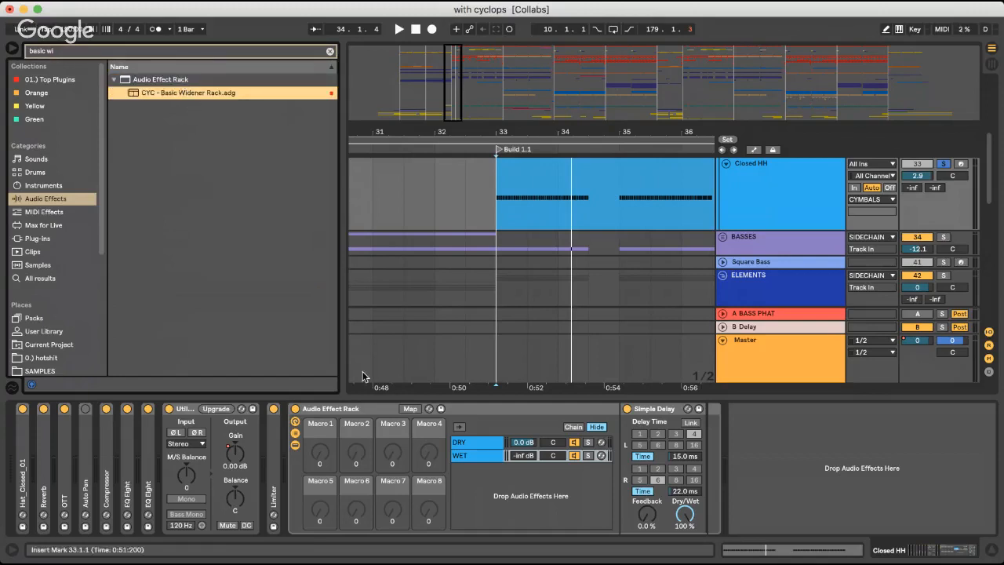
Delete the Audio Effect Rack from the Closed HH track and clear the browser search
click(338, 409)
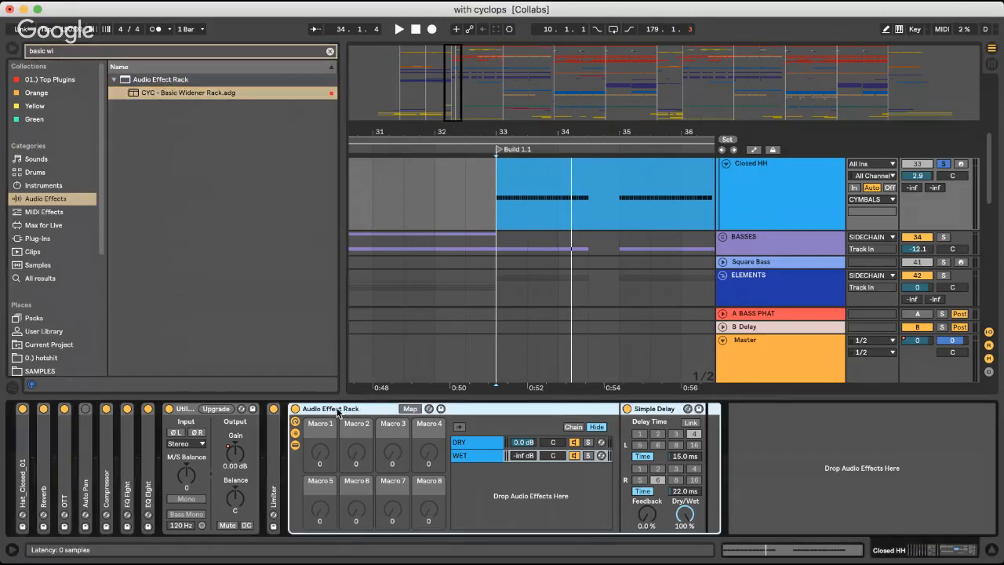
key(Delete)
click(489, 196)
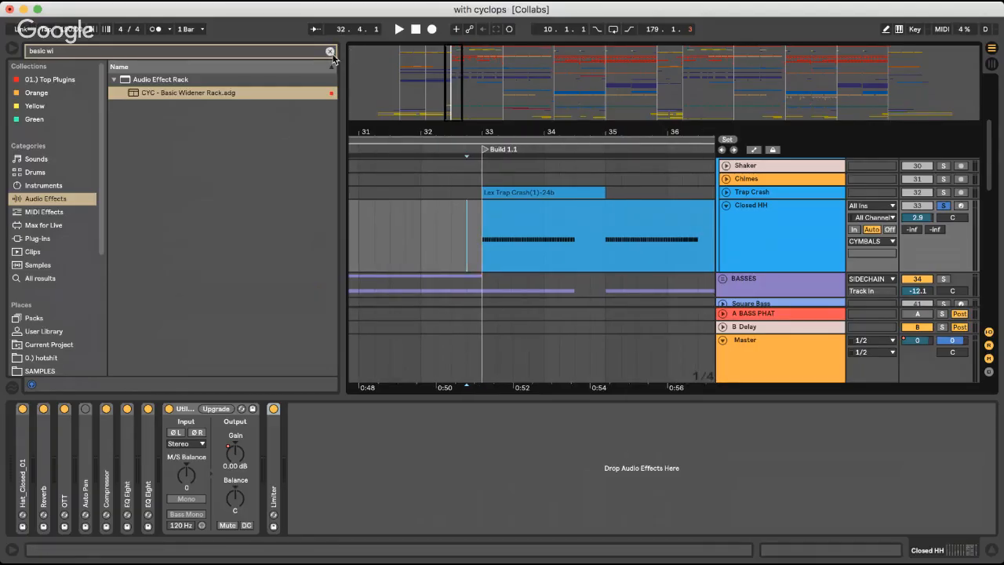
click(330, 51)
Place the insert marker at bar 33 on Closed HH and turn on its Auto Pan device
click(480, 223)
scroll(481, 225, right, 2)
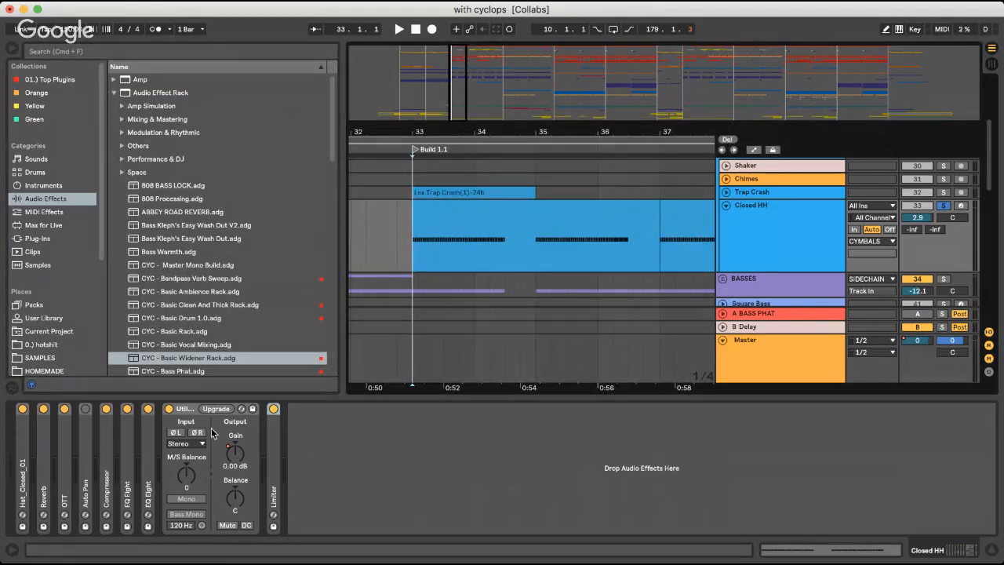
click(86, 409)
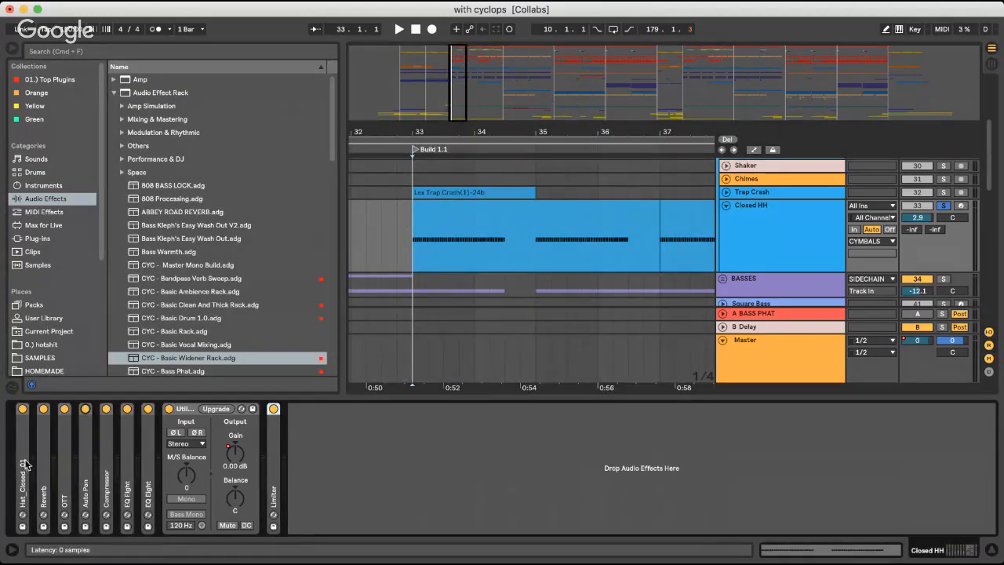
Examine the Reverb, OTT and Auto Pan settings in the Closed HH device chain, folding each one back
double_click(44, 463)
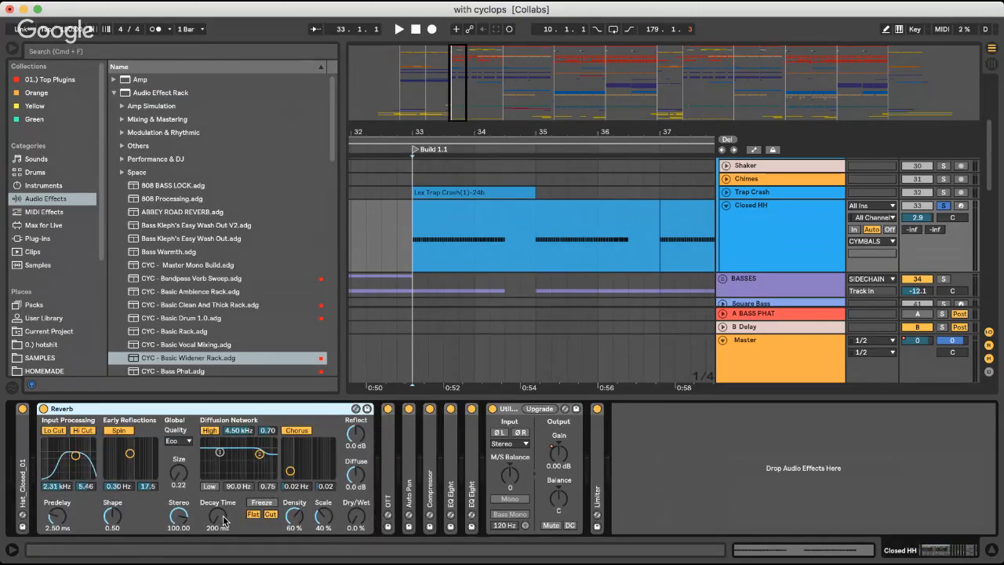
double_click(127, 410)
double_click(65, 439)
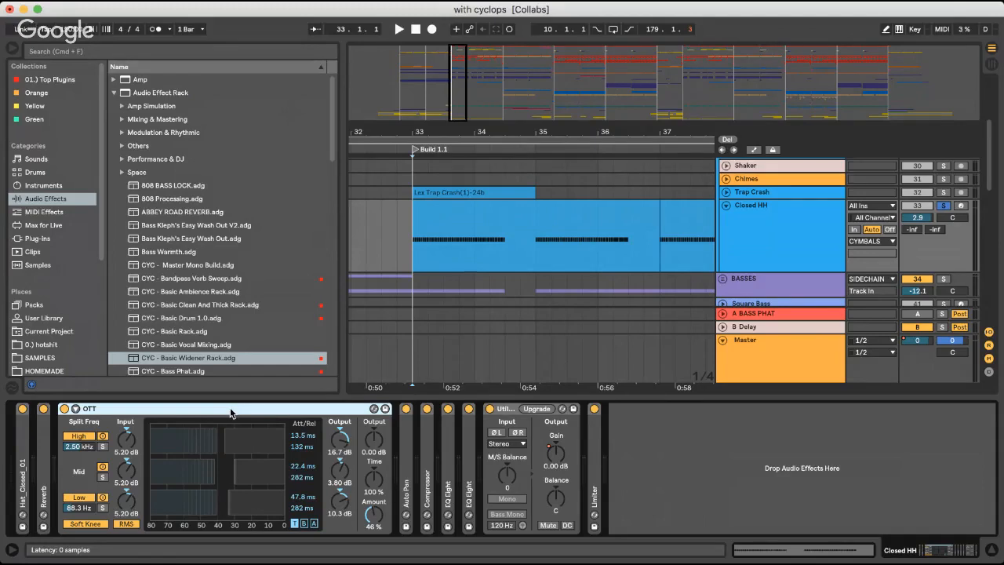
double_click(149, 409)
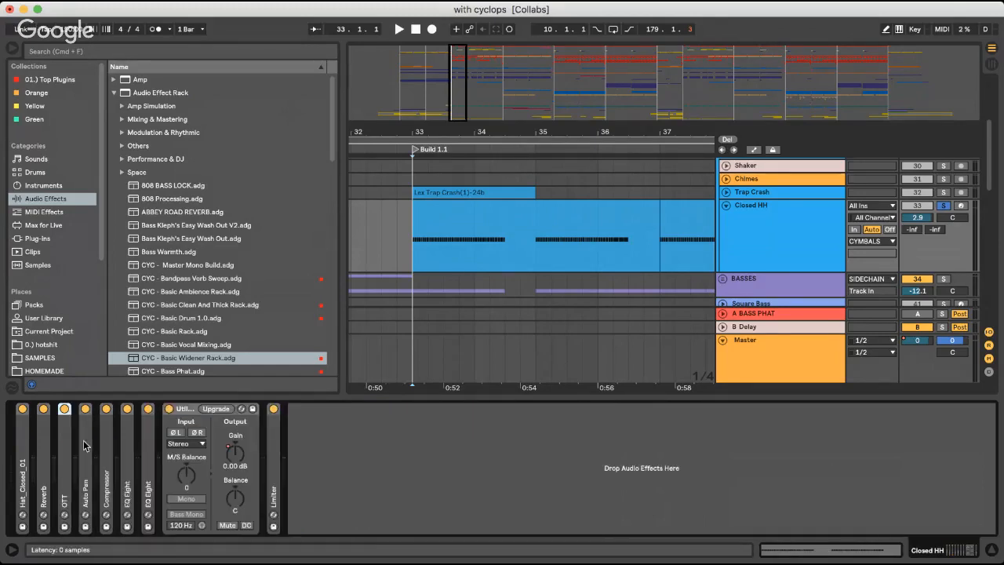
double_click(84, 445)
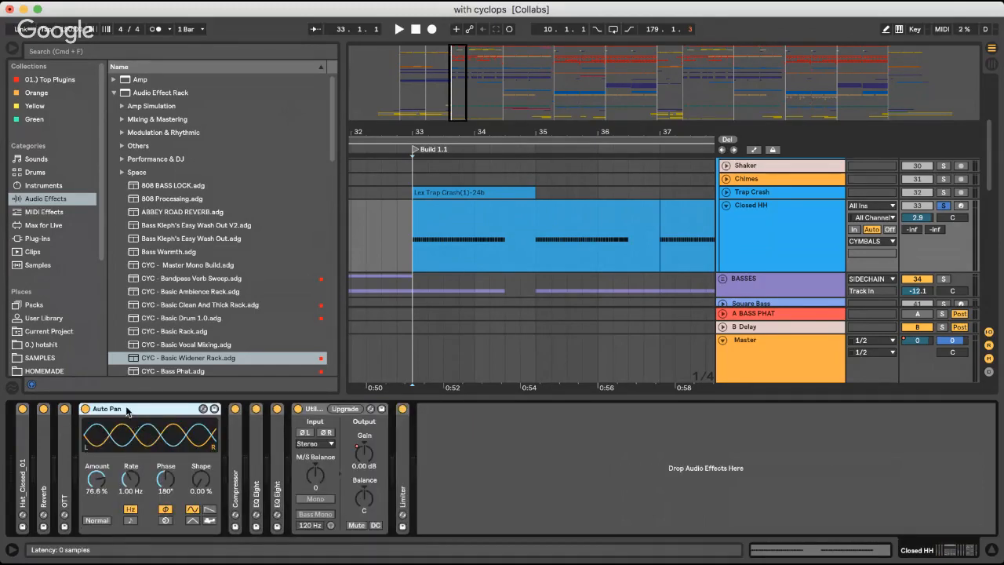
double_click(131, 409)
Examine the sidechained Compressor on the Closed HH track while playing the hi-hats from bar 33
double_click(108, 443)
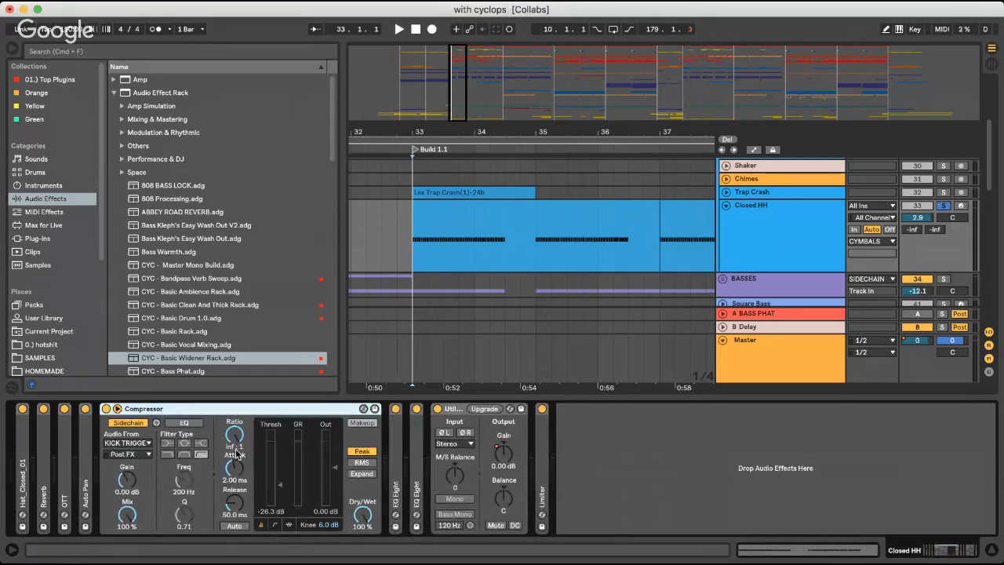
key(space)
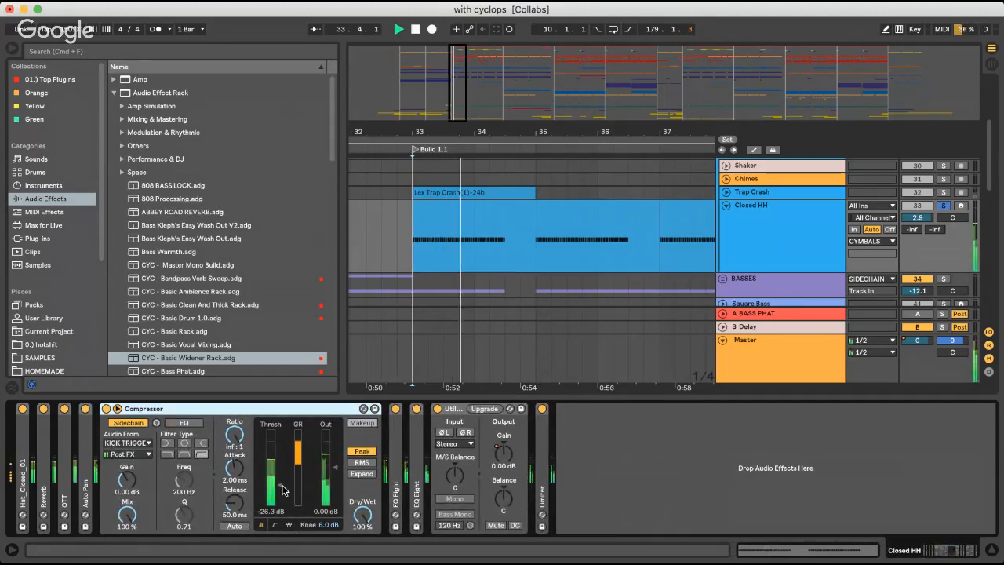
key(space)
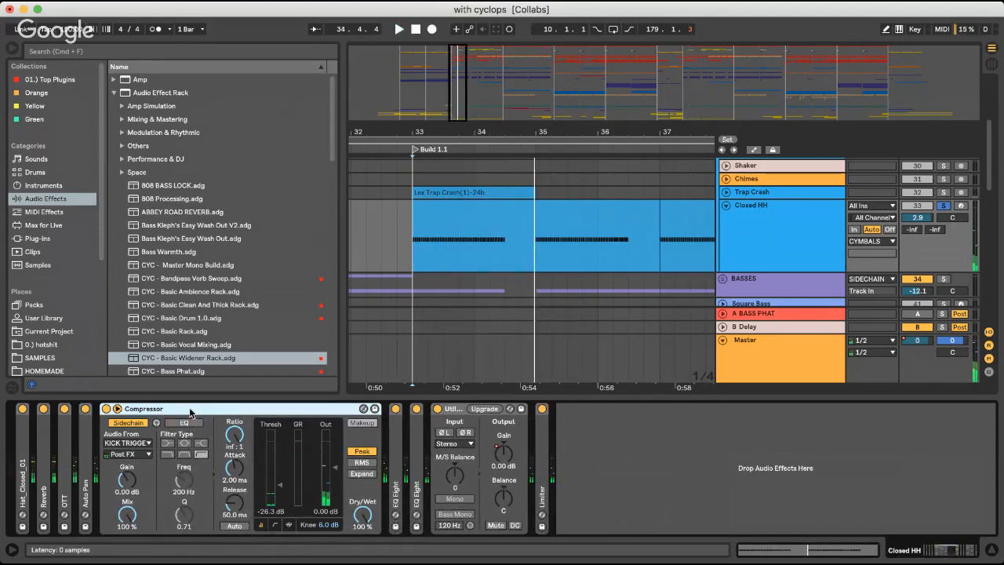
double_click(188, 409)
Set the first EQ Eight's band 1 to 1.90 kHz and, during playback, band 3 to about 6.61 kHz and -8.80 dB
double_click(128, 453)
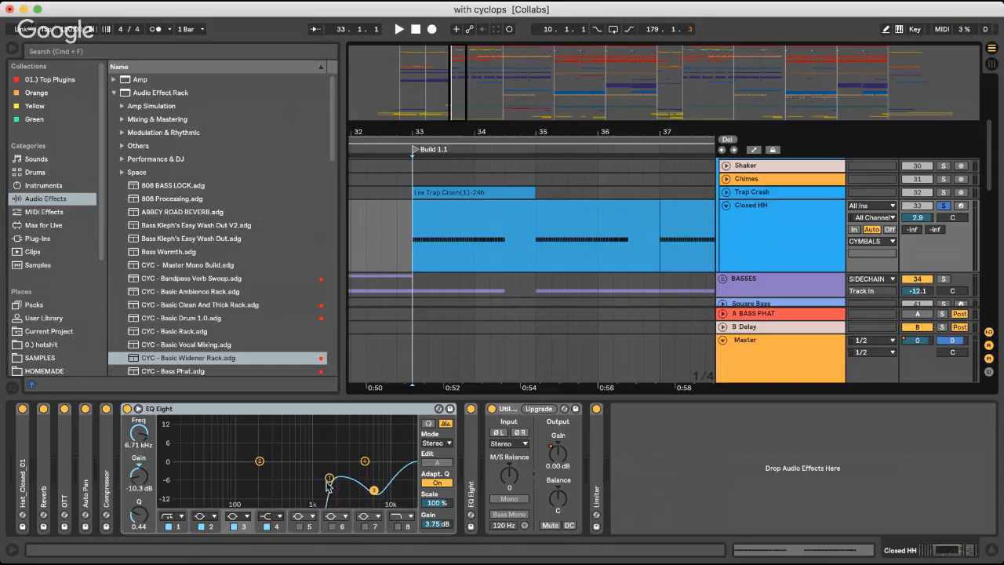
mouse_move(328, 485)
mouse_down()
mouse_move(262, 476)
mouse_move(334, 477)
mouse_up()
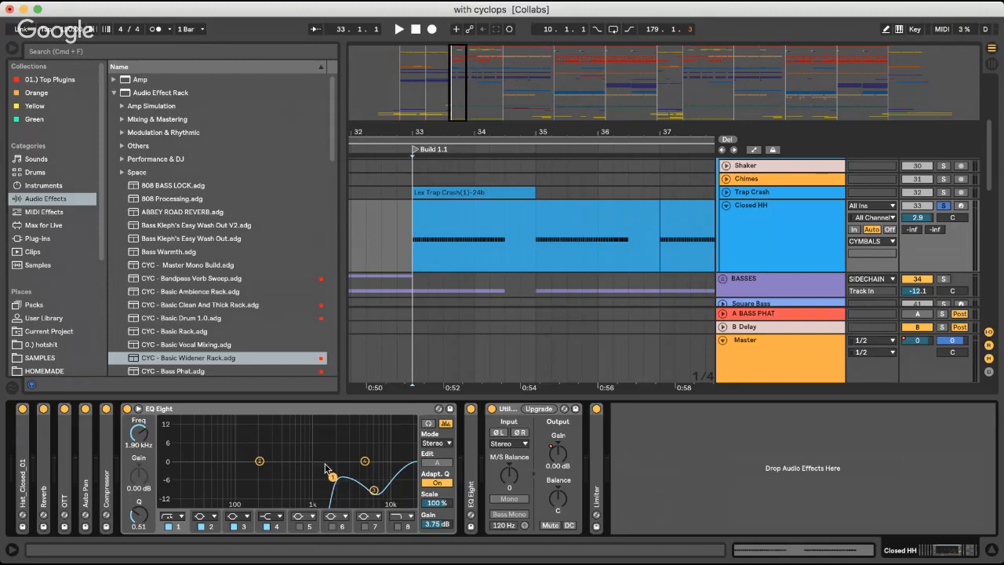
click(375, 491)
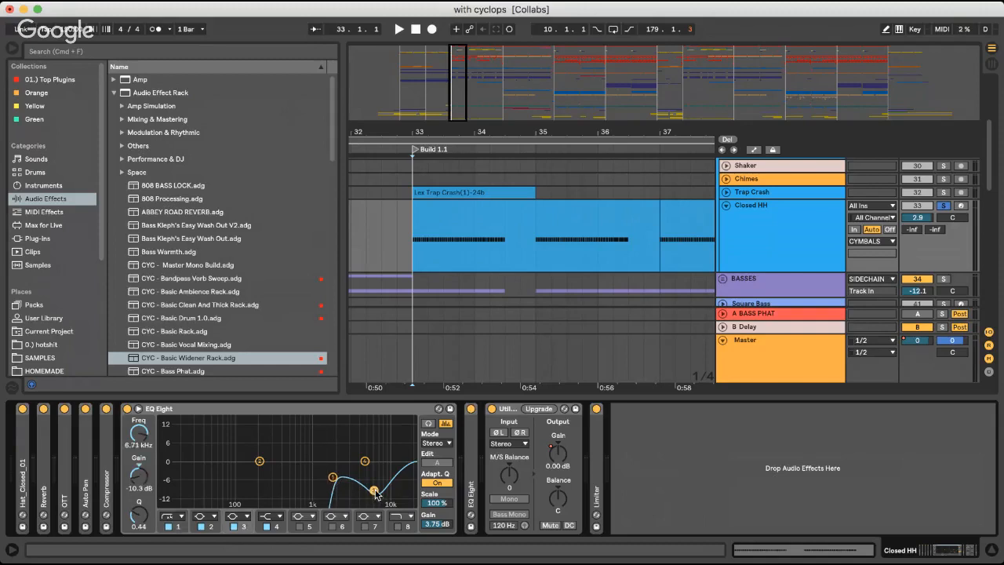
key(space)
mouse_move(375, 491)
mouse_down()
mouse_move(380, 452)
mouse_move(376, 487)
mouse_up()
key(space)
click(204, 409)
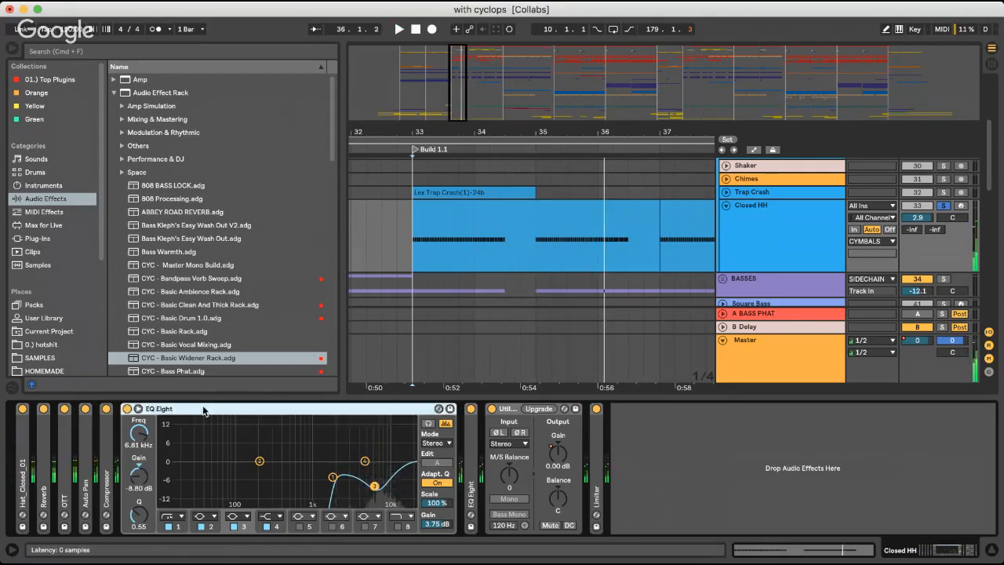
double_click(203, 409)
Examine band 7 in the second EQ Eight, fold the device back and select the Utility that follows it
double_click(147, 434)
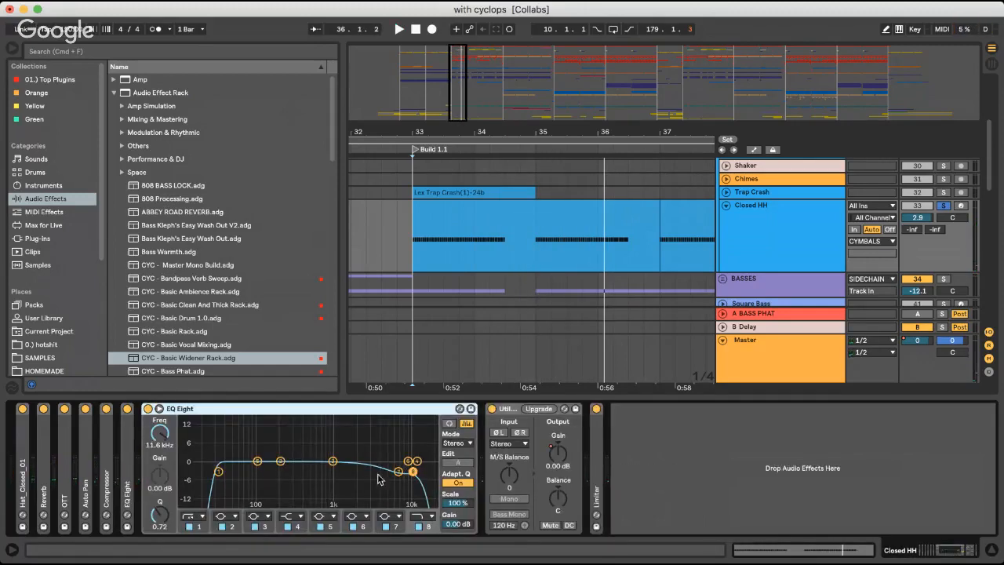
click(397, 472)
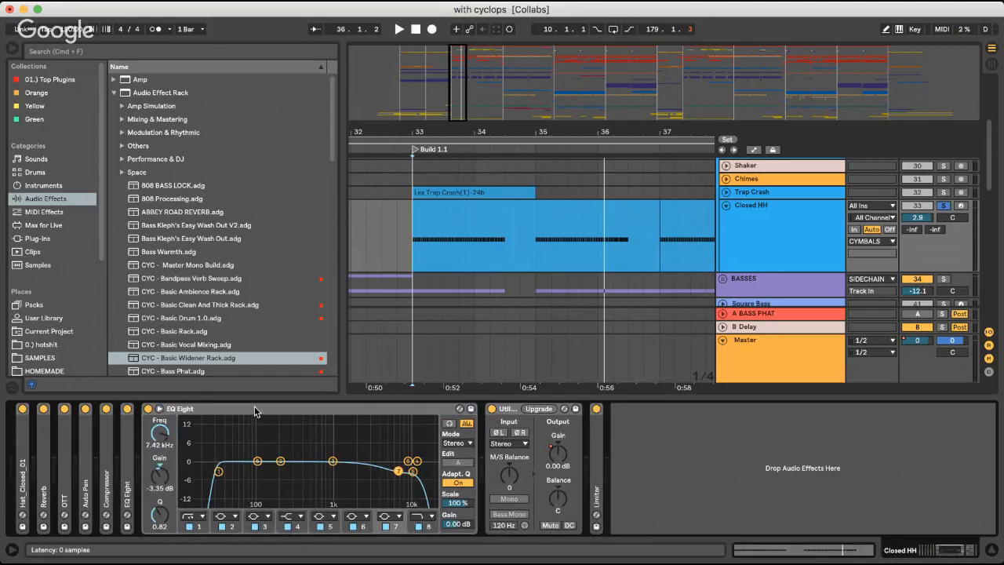
double_click(254, 407)
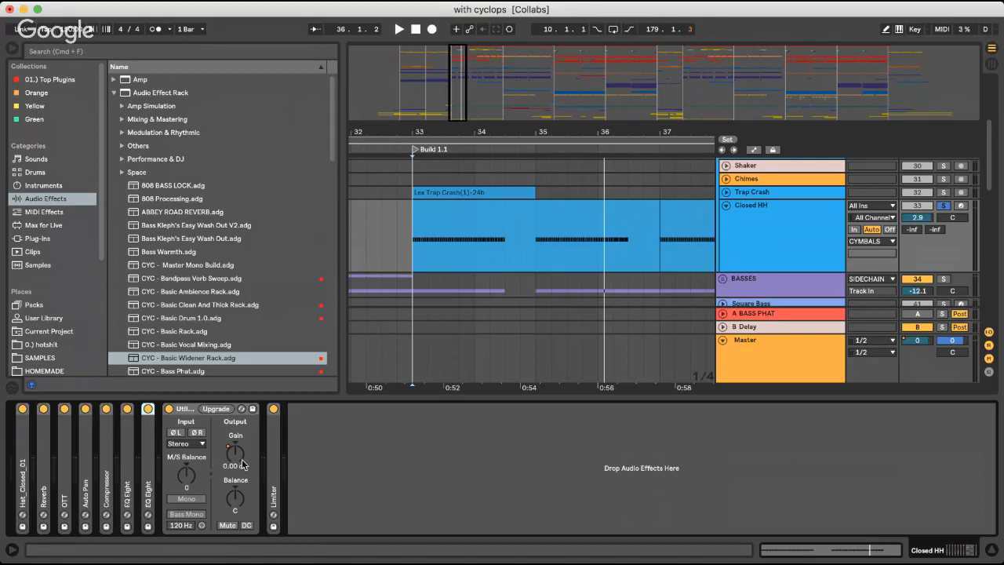
click(186, 409)
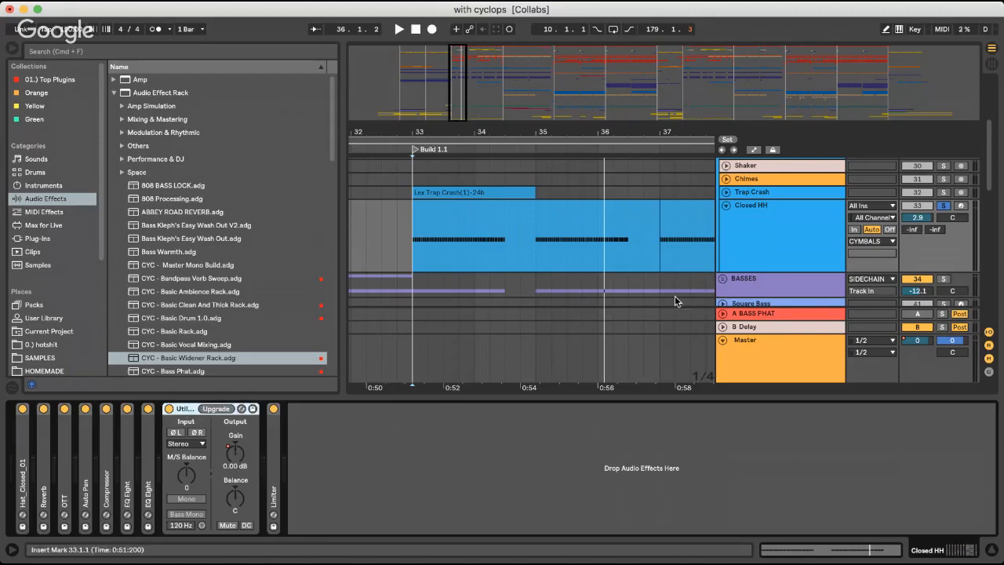
Show the automation lanes and examine the Master track's Utility Mid/Side Balance automation leading into Drop 1.1
click(749, 150)
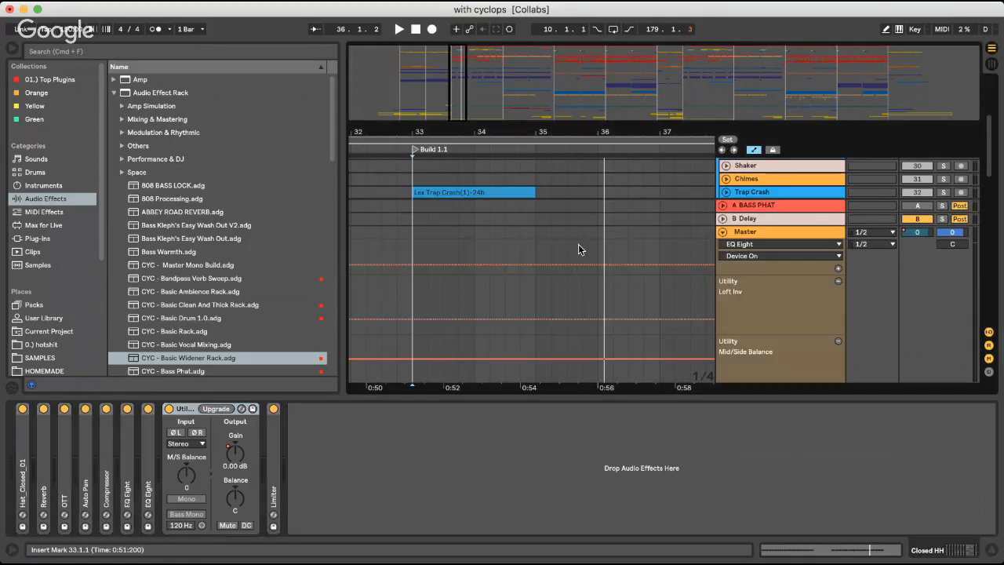
scroll(495, 289, right, 2)
click(480, 290)
scroll(480, 290, down, 5)
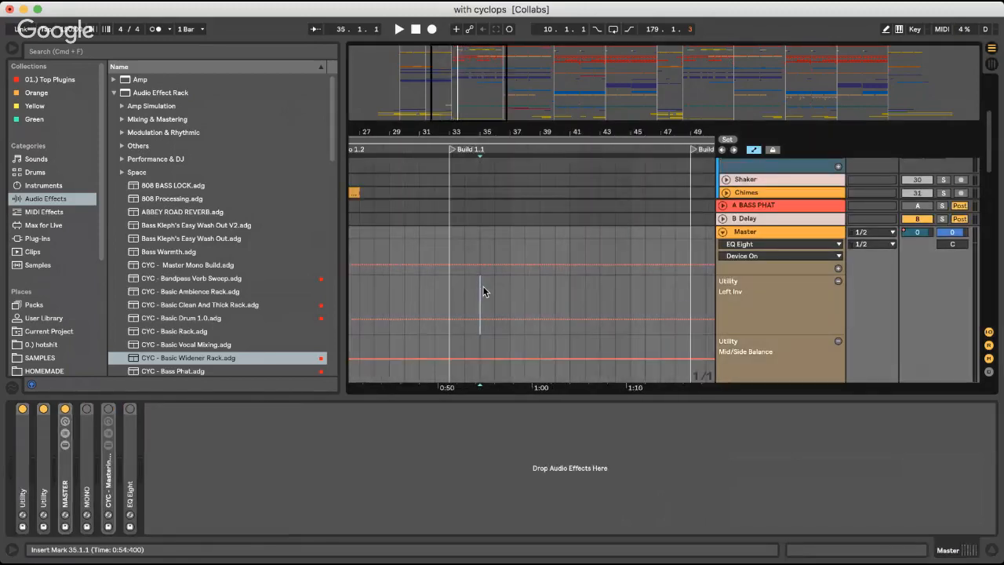
scroll(483, 290, right, 10)
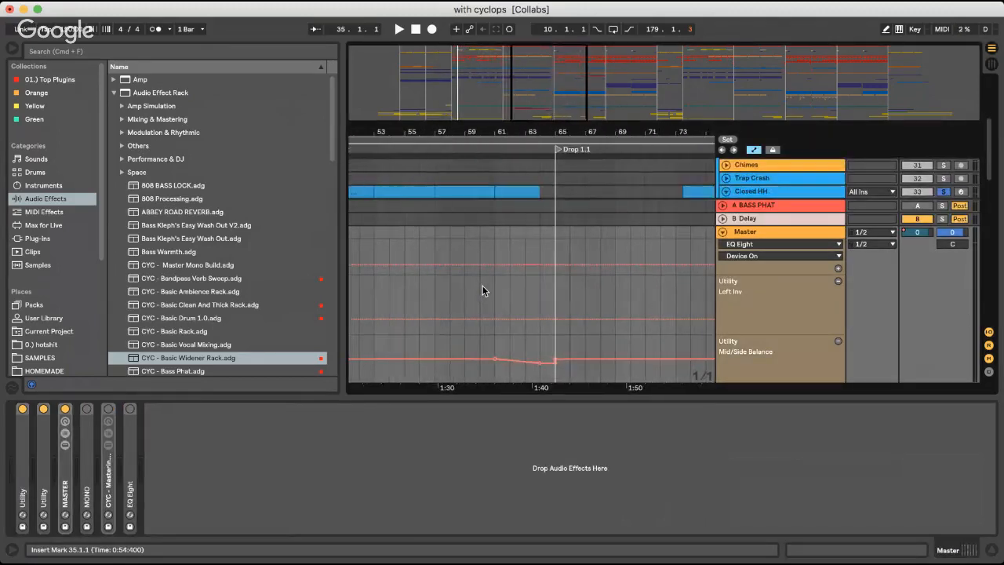
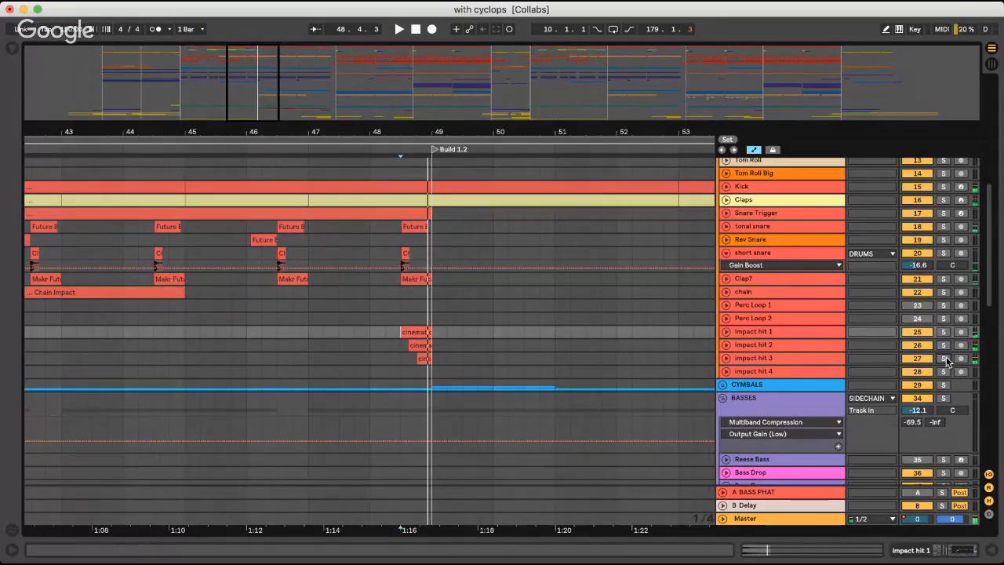
Solo the impact hit 3 track, listen to its hit just before Build 1.2, and turn the solo off
click(945, 358)
click(809, 357)
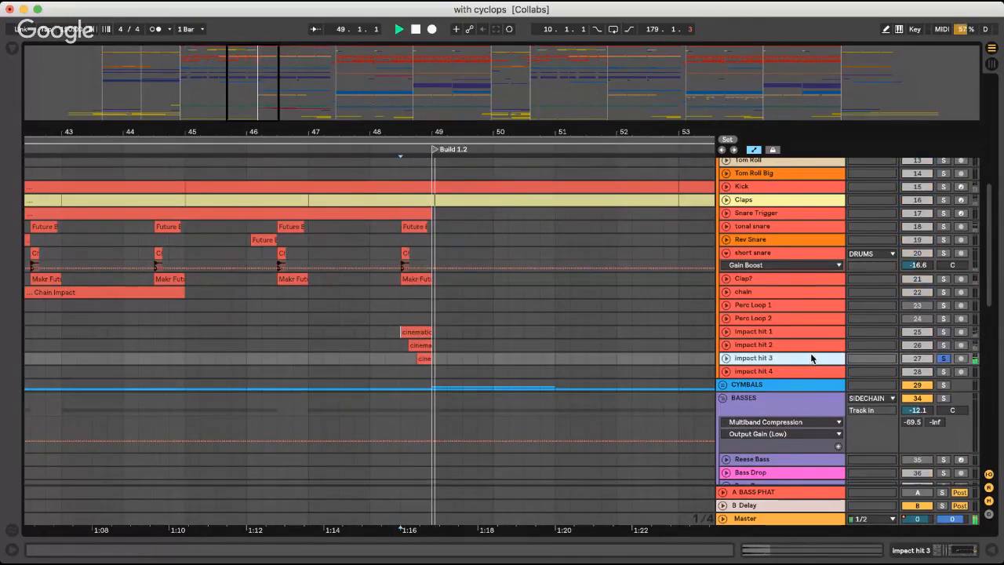
key(space)
click(945, 359)
Fold the DRUMS group and play the arrangement from the start of Build 1.2 at bar 49
scroll(737, 286, up, 1)
scroll(729, 280, up, 3)
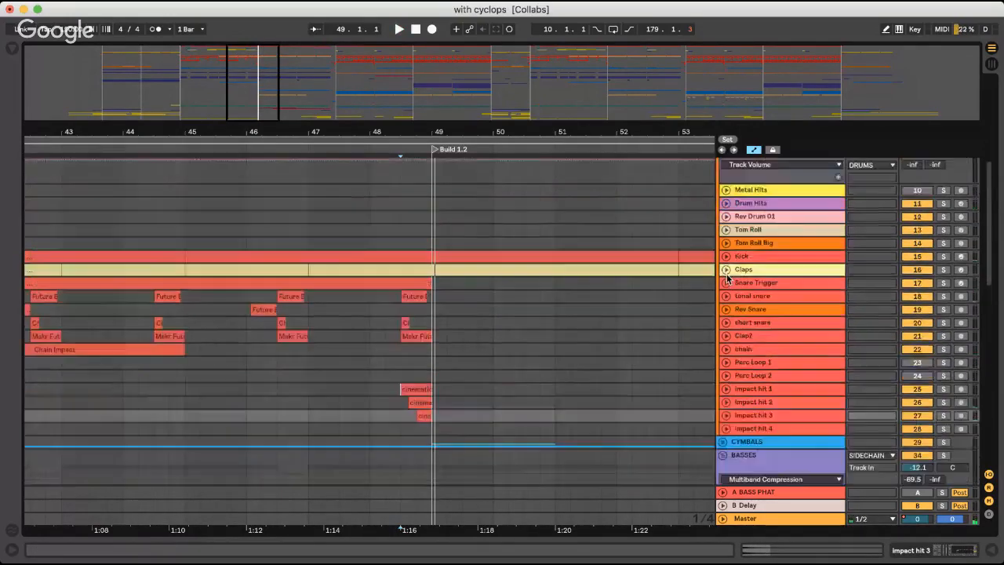
scroll(728, 211, up, 10)
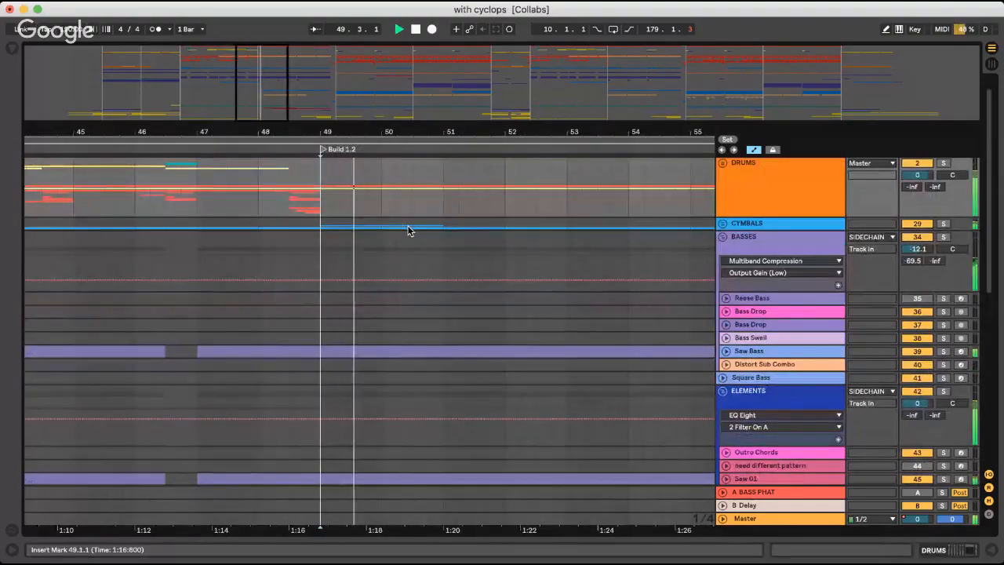
key(minus)
key(minus)
key(minus)
key(minus)
scroll(320, 312, down, 12)
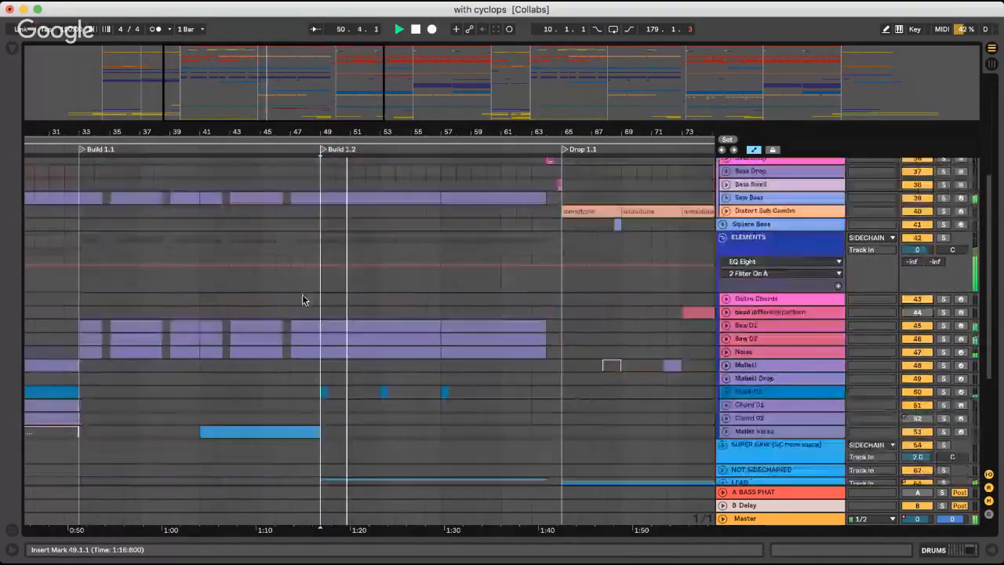
Play the transition into Build 1.2 from bar 46, stop, and place the insert marker at bar 49
key(space)
click(269, 239)
key(space)
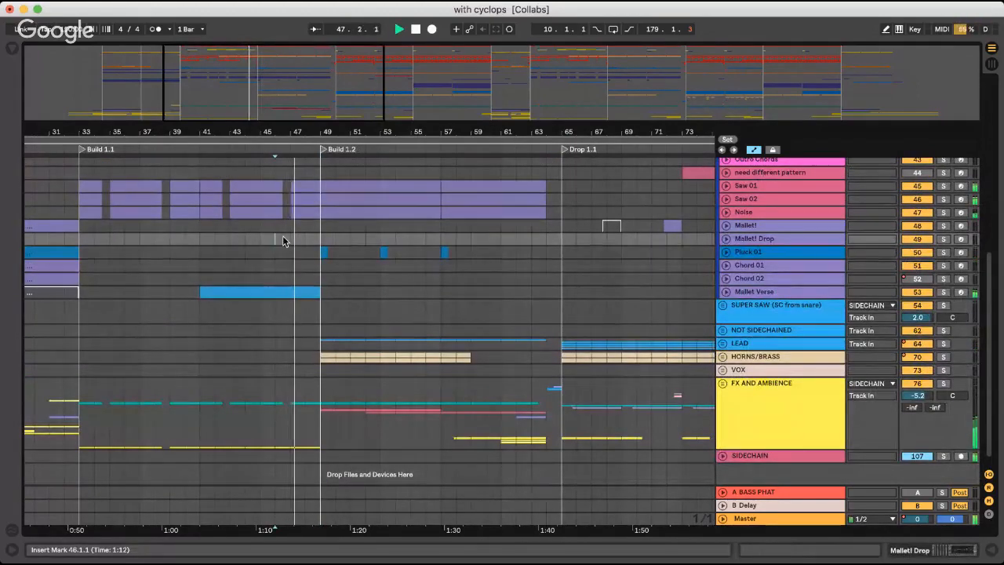
click(318, 230)
key(space)
scroll(728, 320, down, 1)
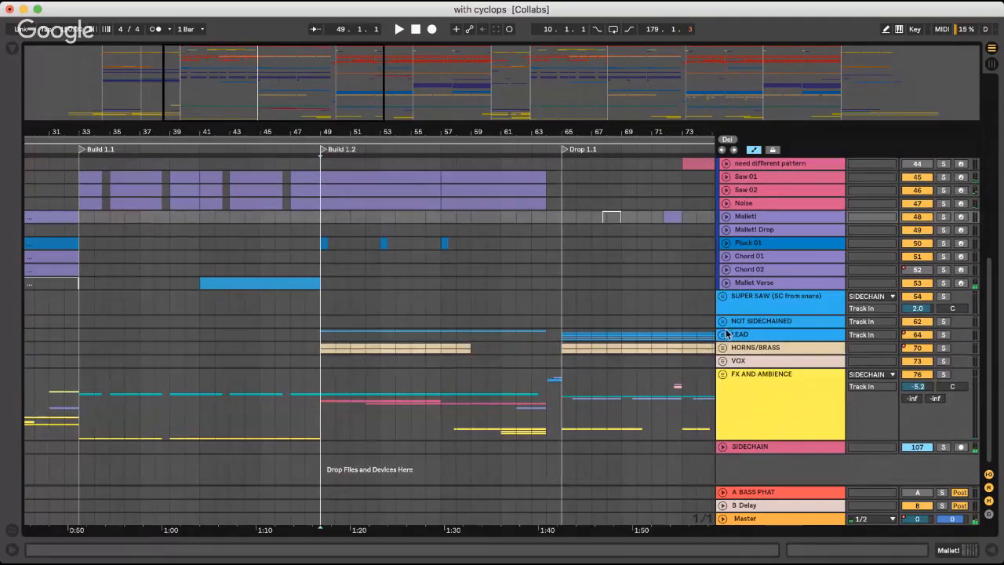
Unfold the LEAD group and the Brass Lead Riser track, show its devices, and play it soloed from bar 49
click(722, 360)
scroll(327, 358, down, 5)
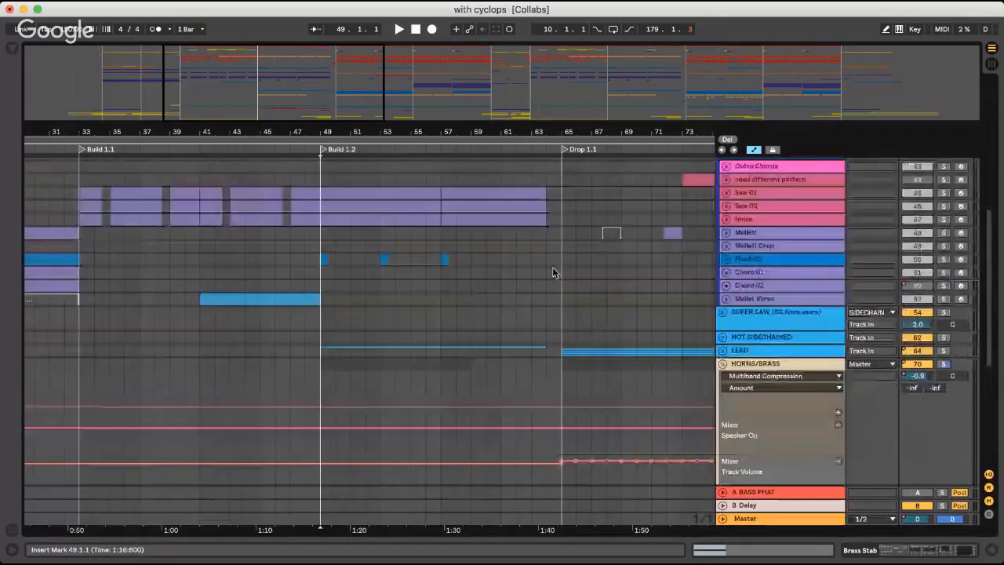
scroll(552, 272, down, 5)
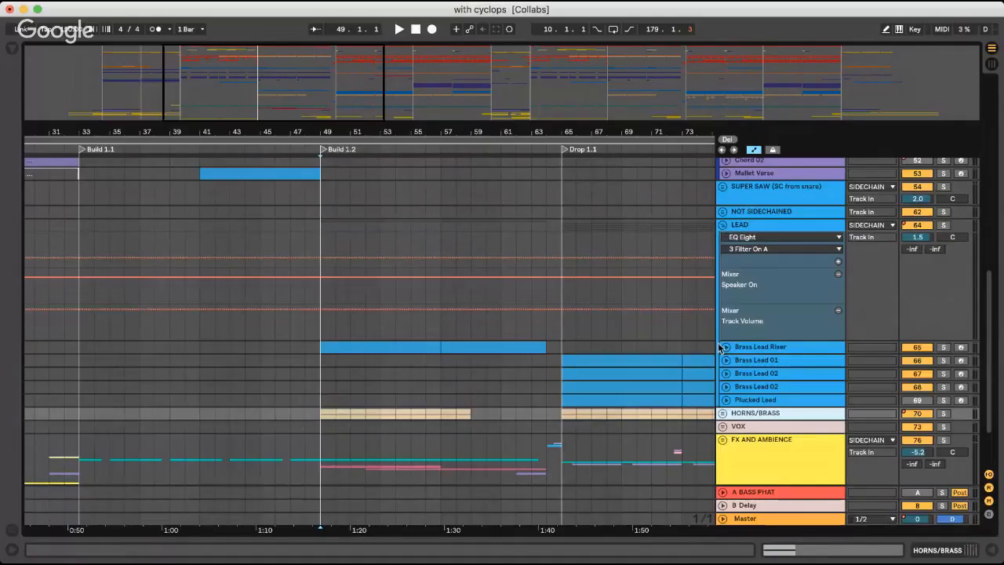
click(755, 350)
click(727, 348)
double_click(741, 350)
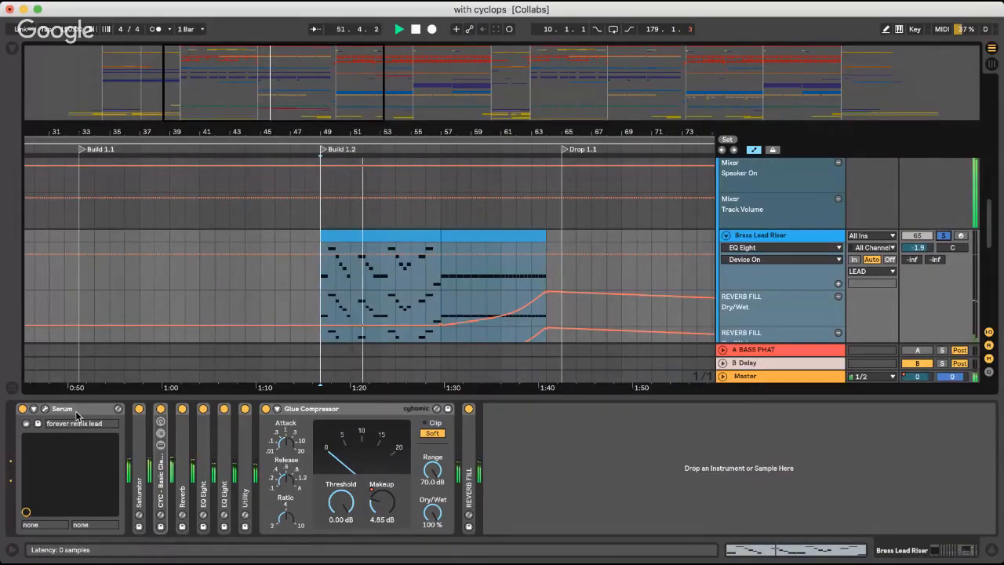
key(space)
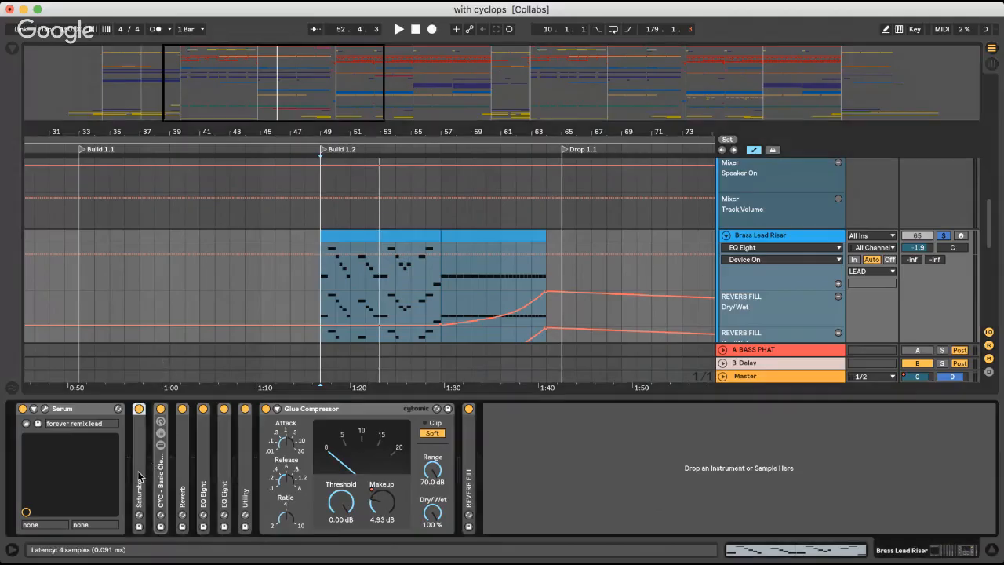
Examine Brass Lead Riser's Saturator and the OTT inside its CYC - Basic Clean And Thick rack, folding each device back
double_click(148, 469)
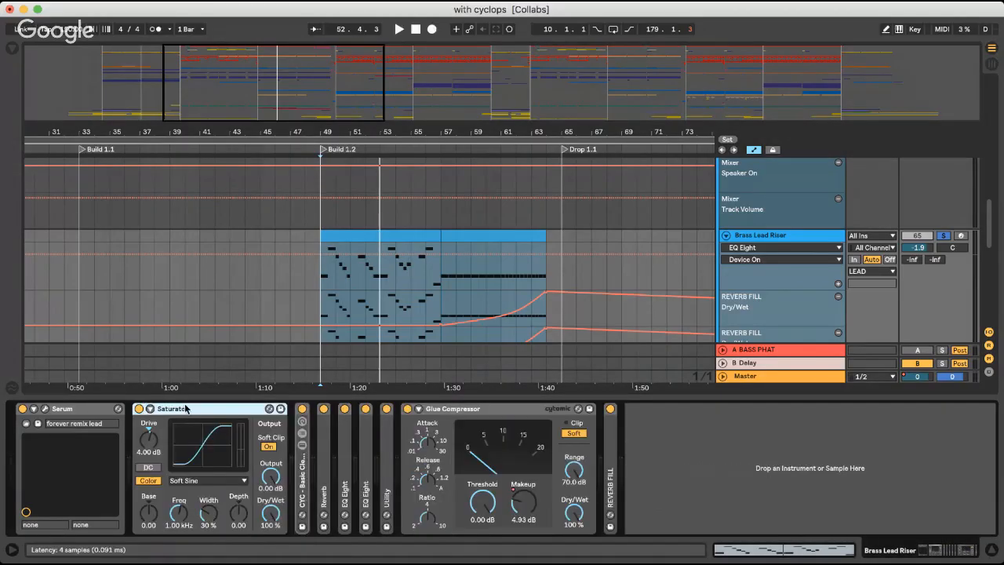
double_click(186, 408)
double_click(162, 480)
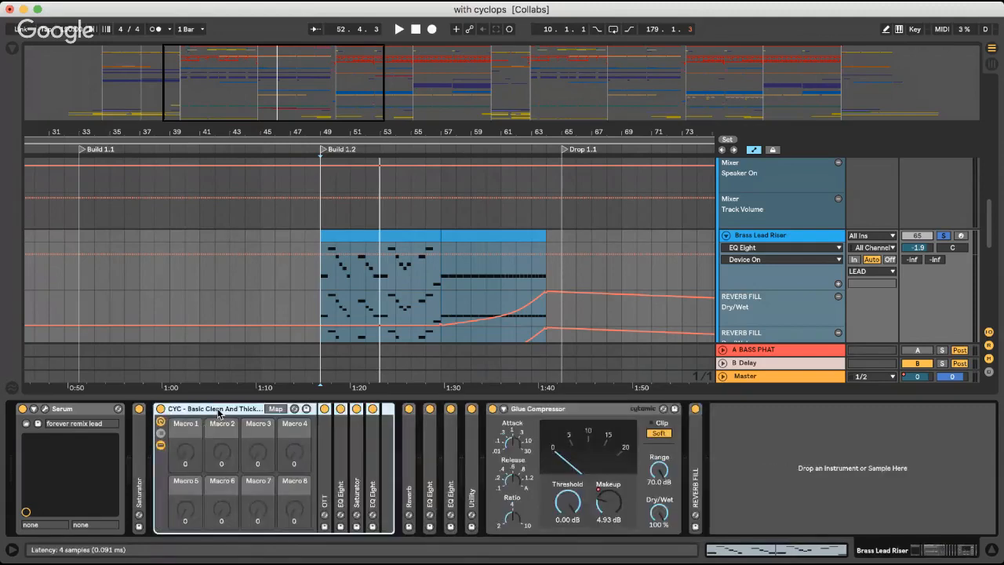
double_click(323, 455)
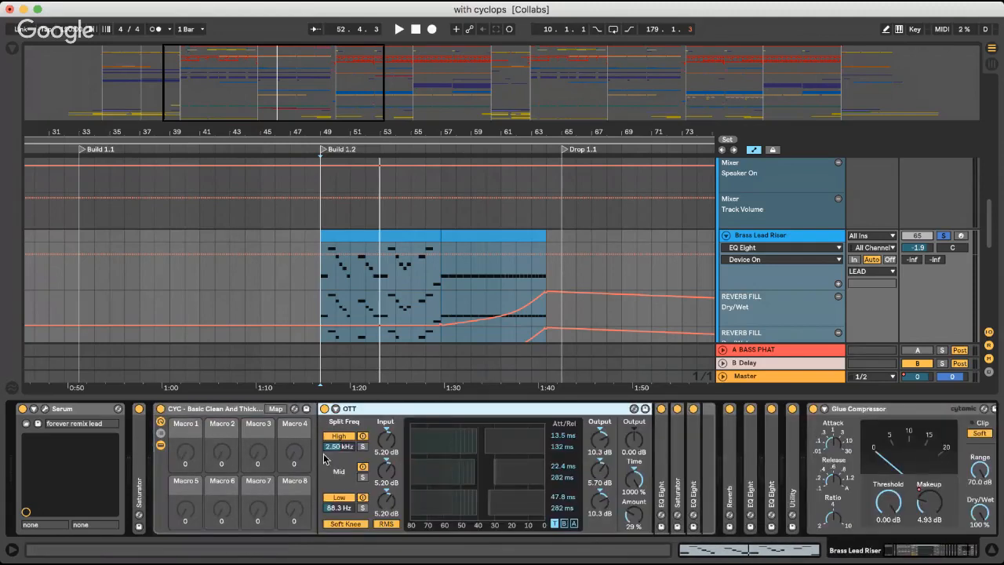
double_click(389, 408)
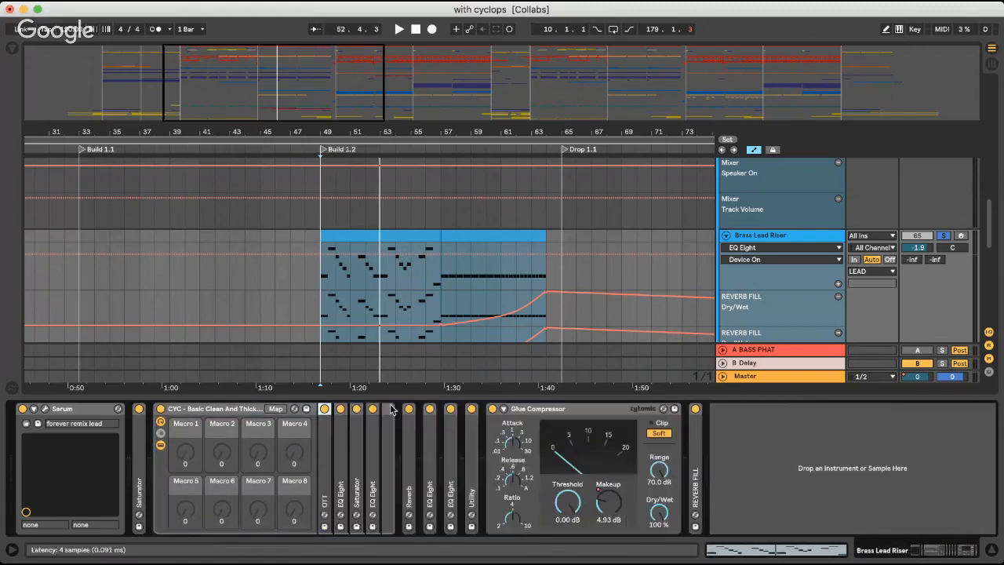
double_click(189, 410)
Examine Brass Lead Riser's Reverb, both EQ Eights, Utility and Glue Compressor in turn, folding the opened effects back
double_click(182, 455)
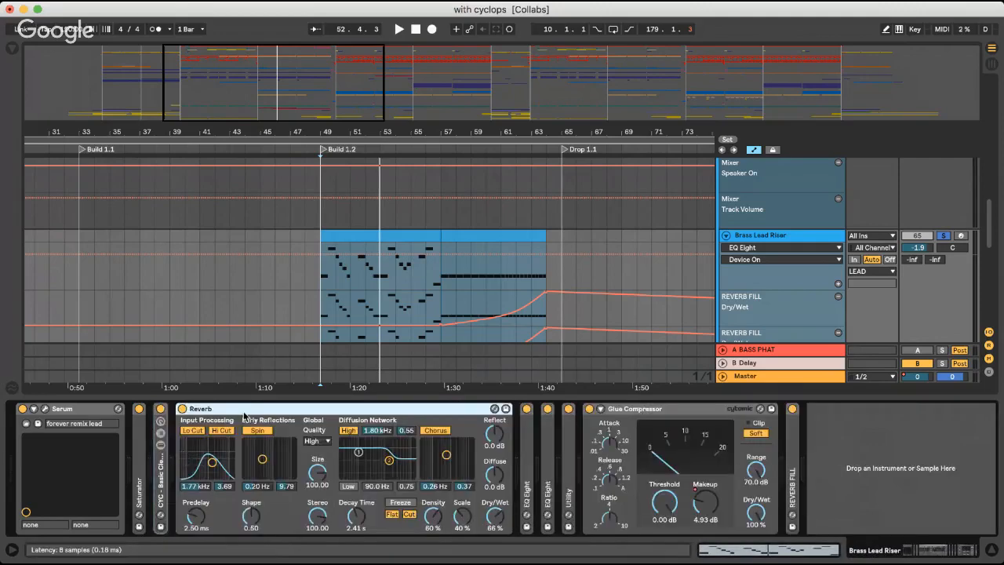
double_click(244, 411)
double_click(202, 464)
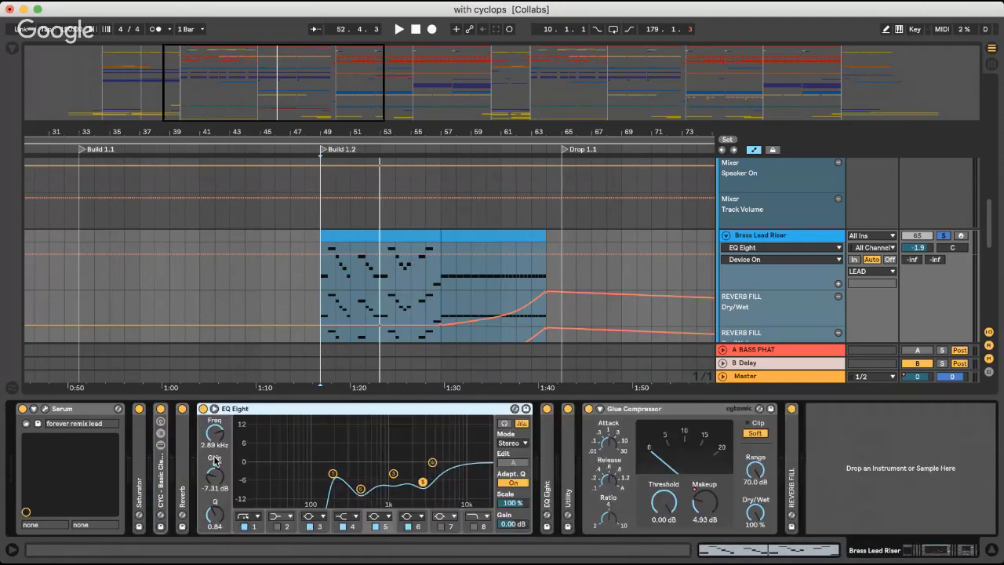
double_click(306, 410)
double_click(225, 444)
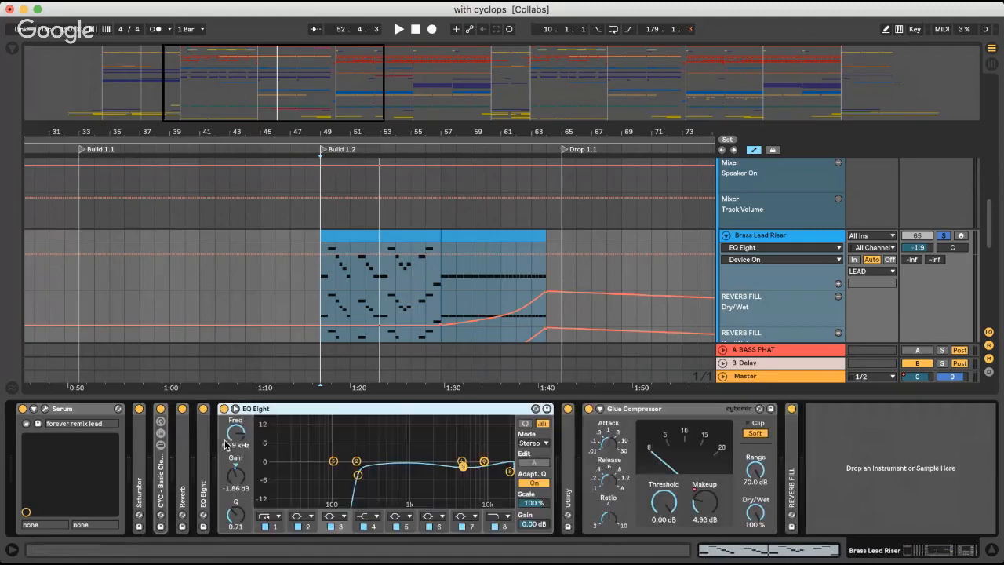
double_click(306, 409)
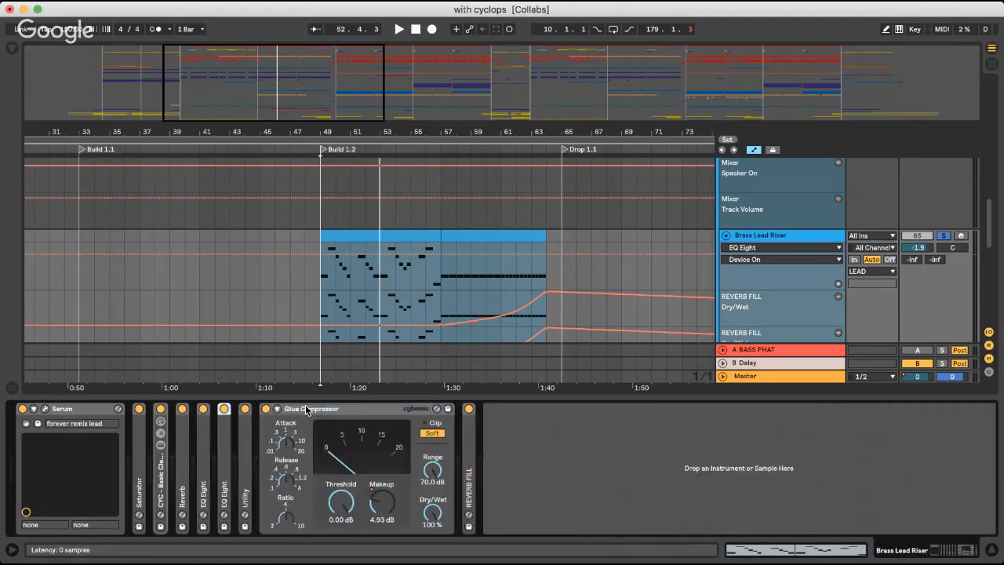
double_click(247, 446)
double_click(265, 411)
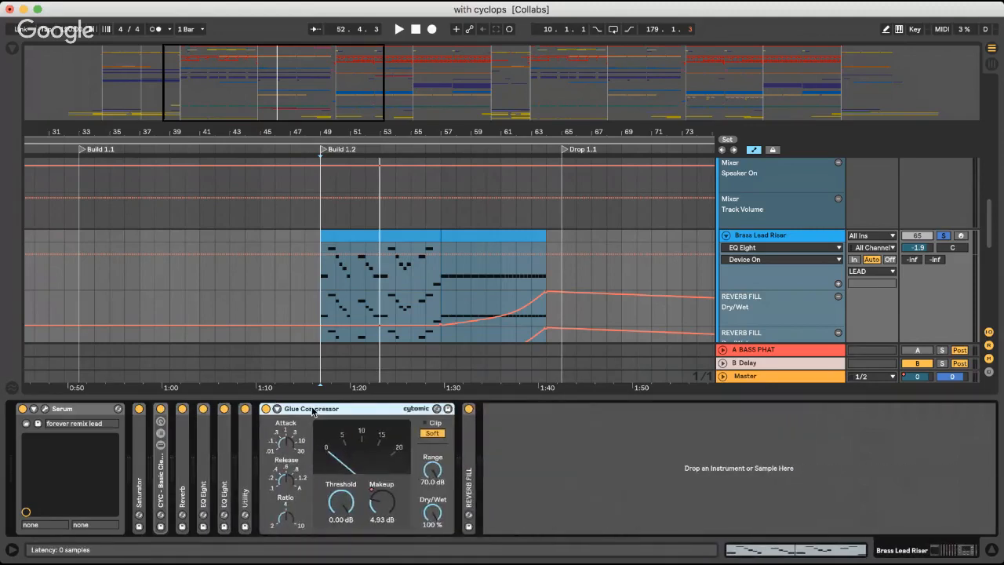
double_click(349, 408)
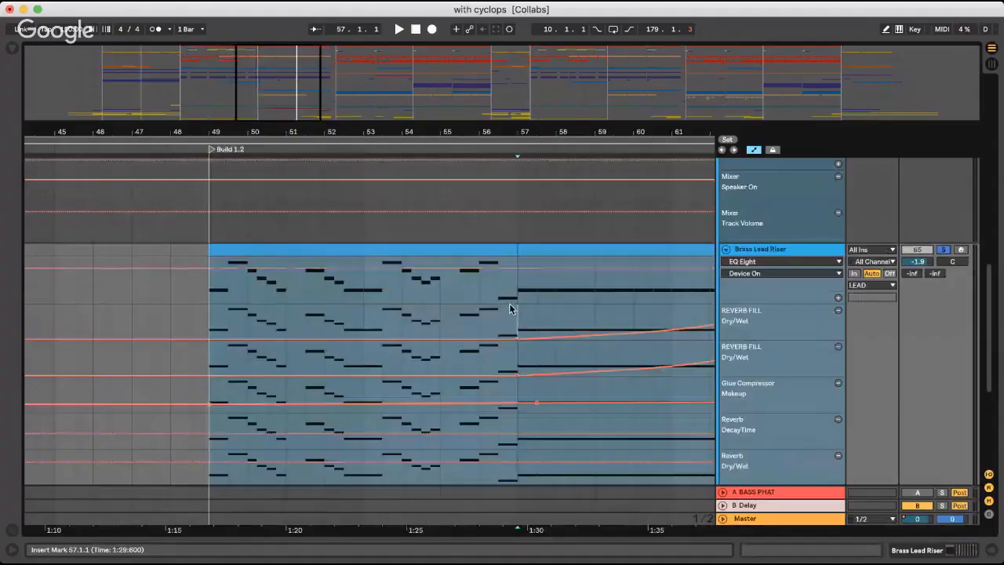
Play Brass Lead Riser's automated section from bar 57 and turn off its solo to hear the full mix
scroll(510, 308, right, 2)
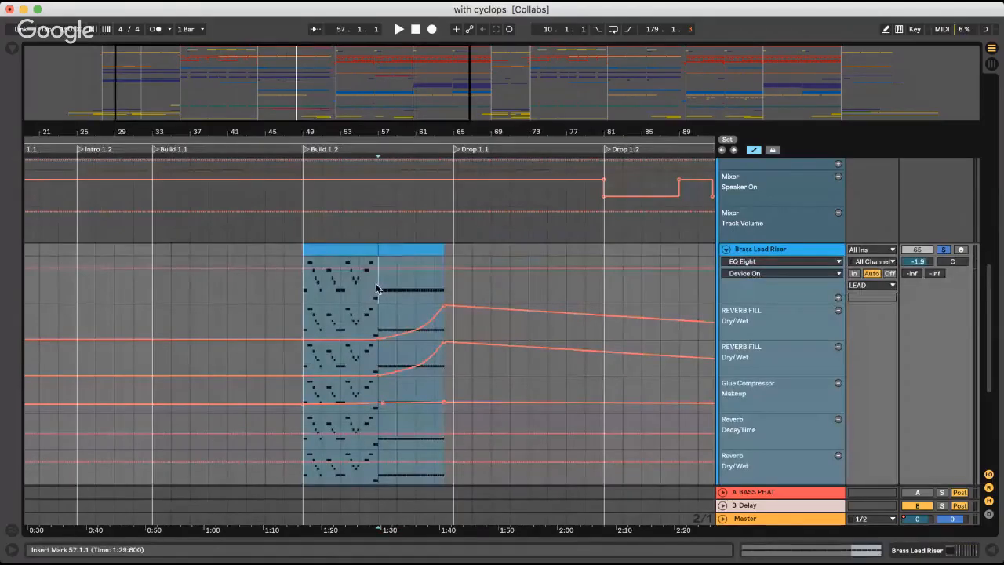
key(space)
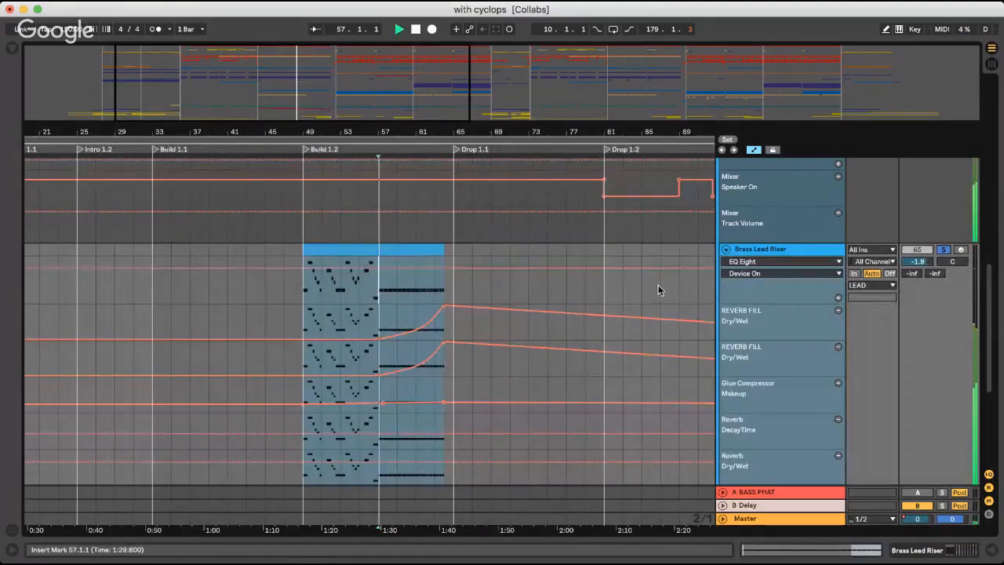
click(943, 249)
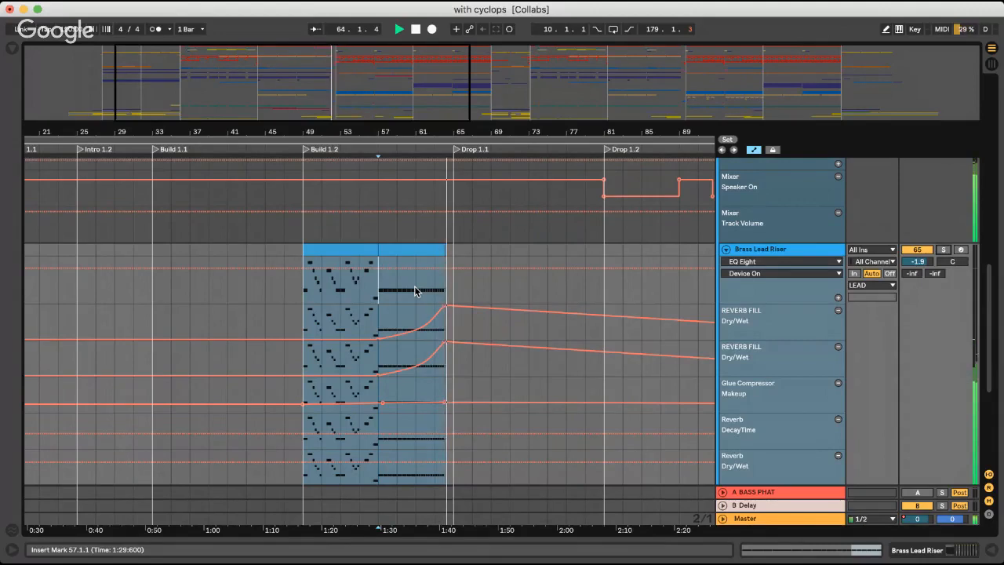
Fold the Brass Lead Riser track, the LEAD group and the ELEMENTS group while Drop 1.1 plays
click(726, 249)
scroll(725, 255, up, 5)
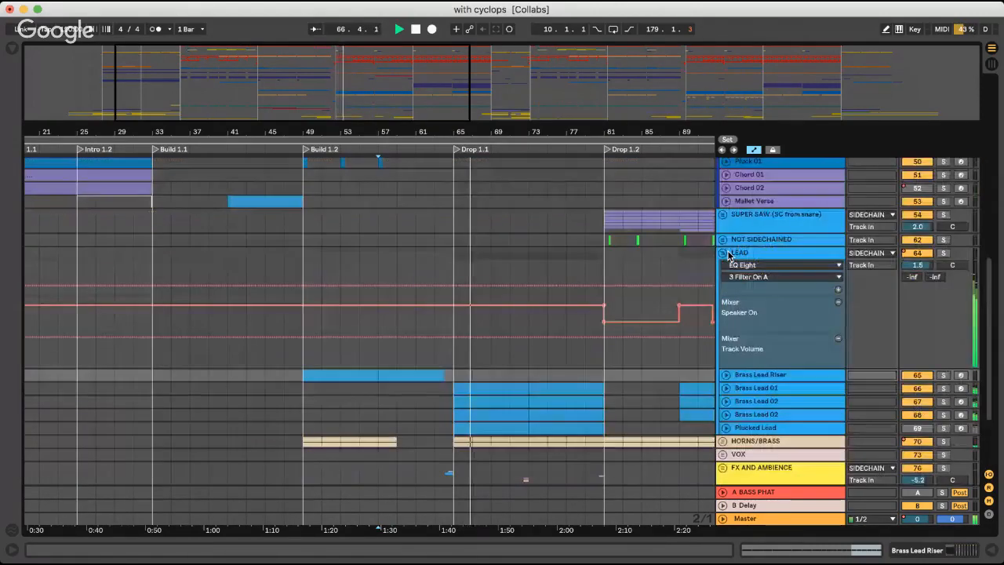
click(723, 253)
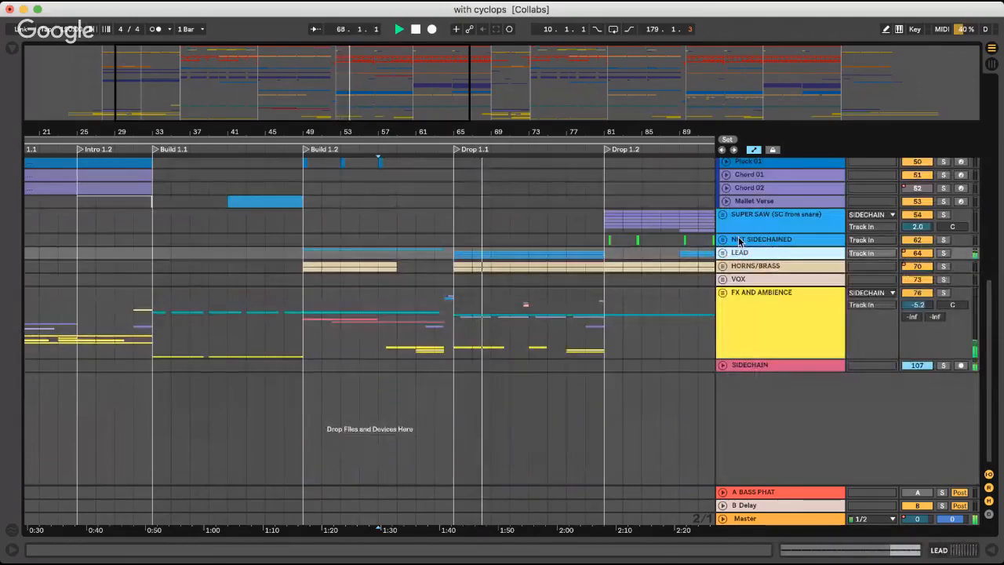
scroll(738, 241, up, 4)
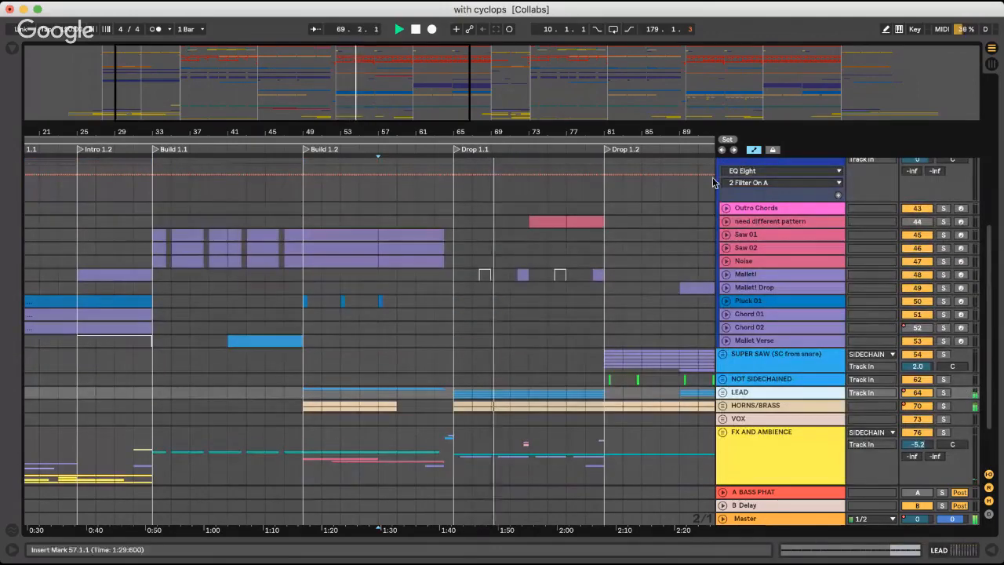
scroll(729, 204, up, 3)
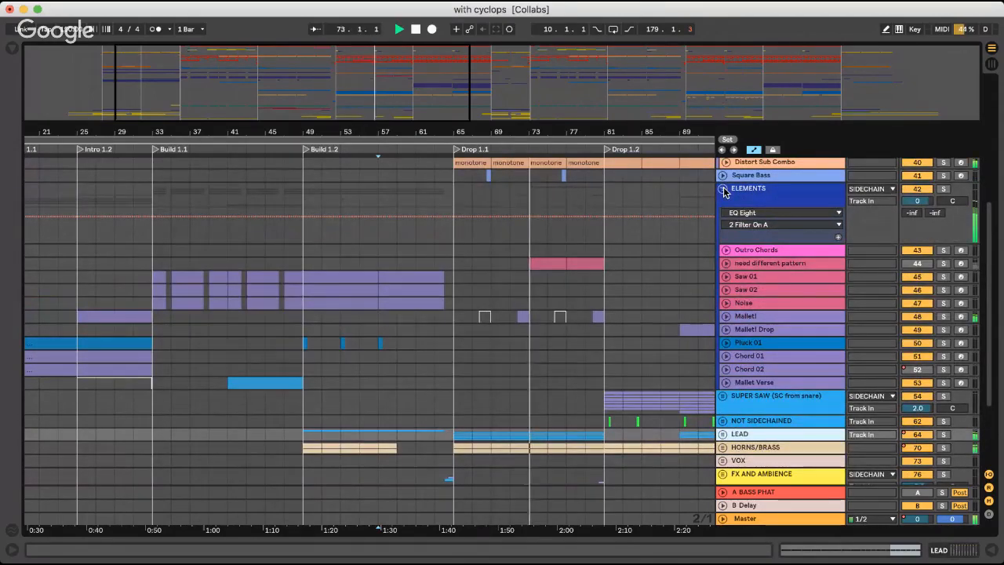
click(724, 192)
Show the Distort Sub Combo track's device chain at Drop 1.1 and solo the track
click(415, 267)
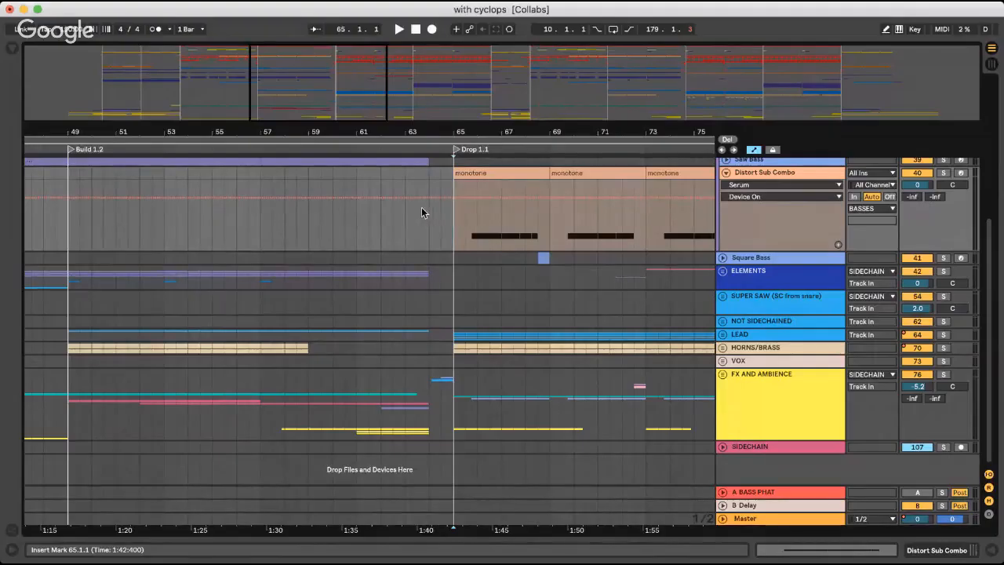
double_click(784, 171)
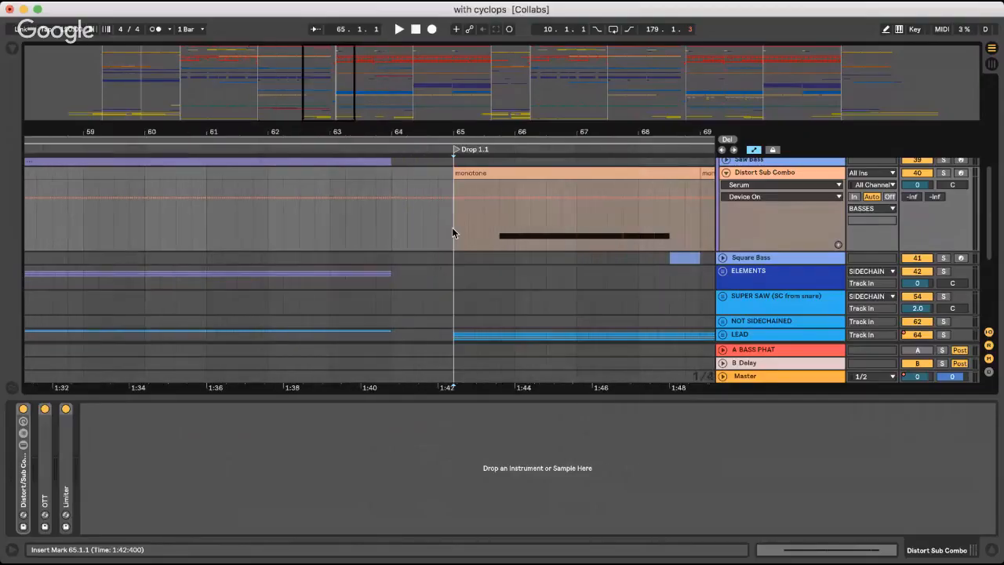
scroll(451, 229, right, 3)
scroll(452, 228, up, 1)
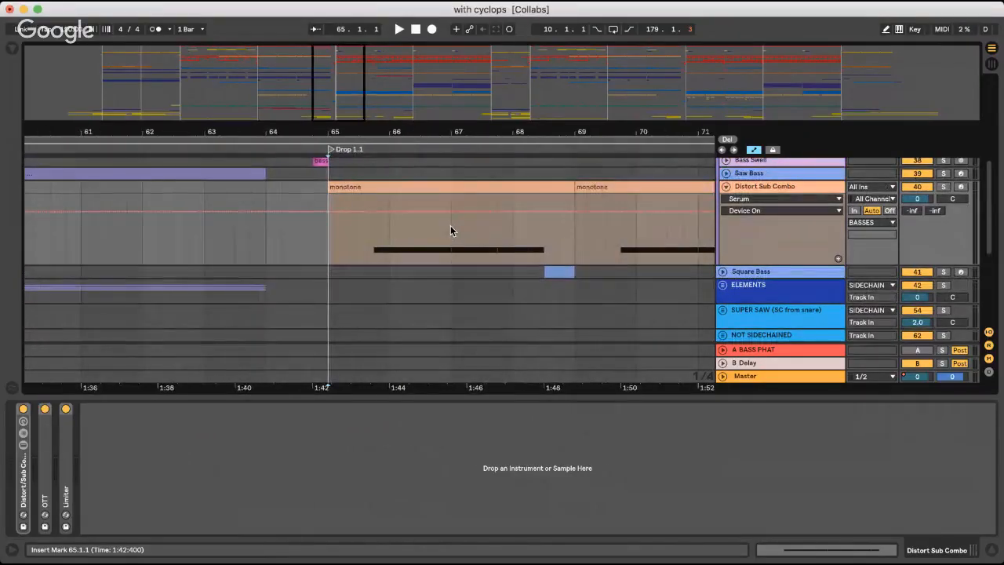
key(super+alt+l)
double_click(768, 188)
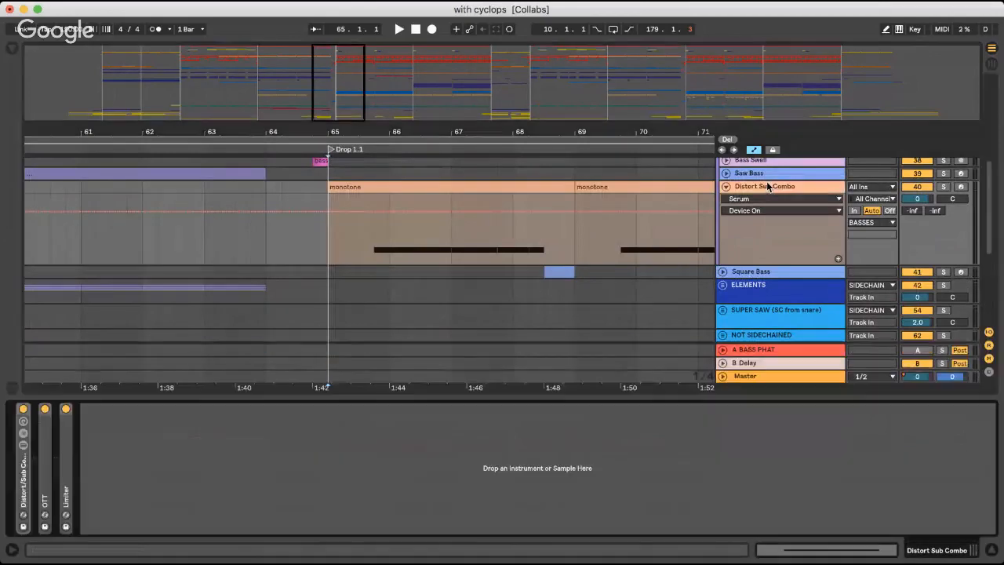
click(944, 187)
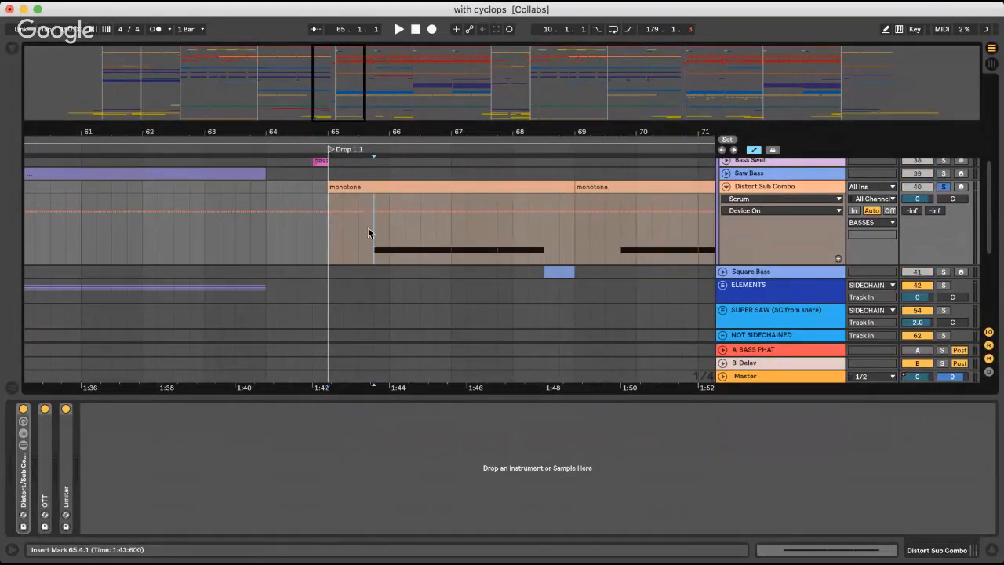
Inspect the Sub, Mid and High chains of the Distort/Sub Combo rack, leave the rack switched on, fold it and hide the devices
click(23, 409)
double_click(26, 473)
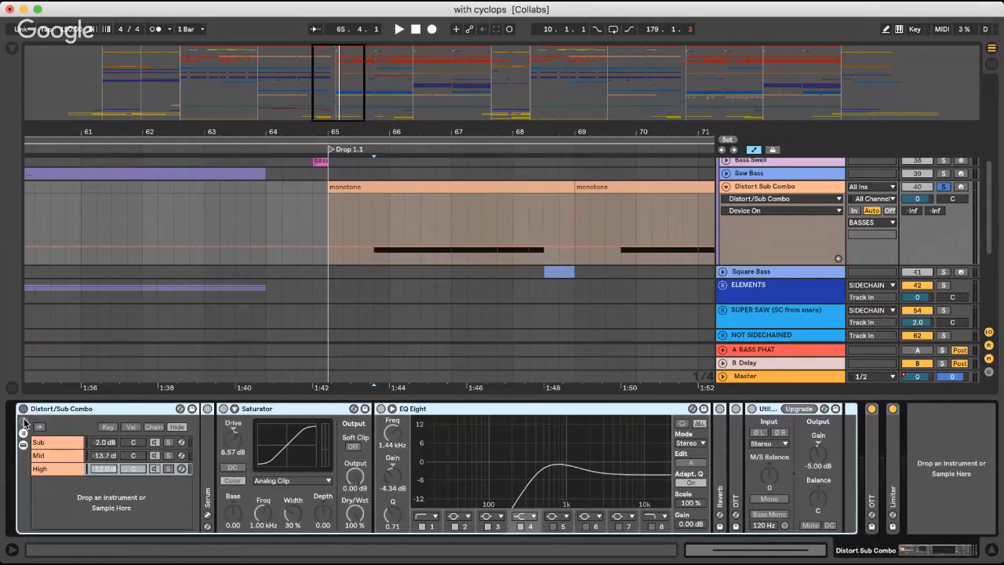
click(23, 408)
double_click(60, 408)
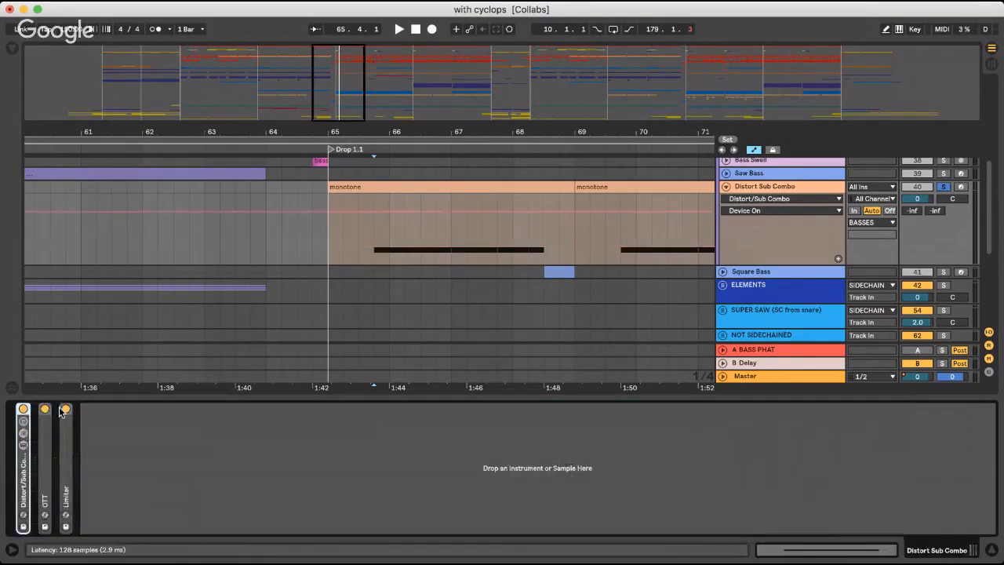
double_click(774, 190)
scroll(741, 265, up, 3)
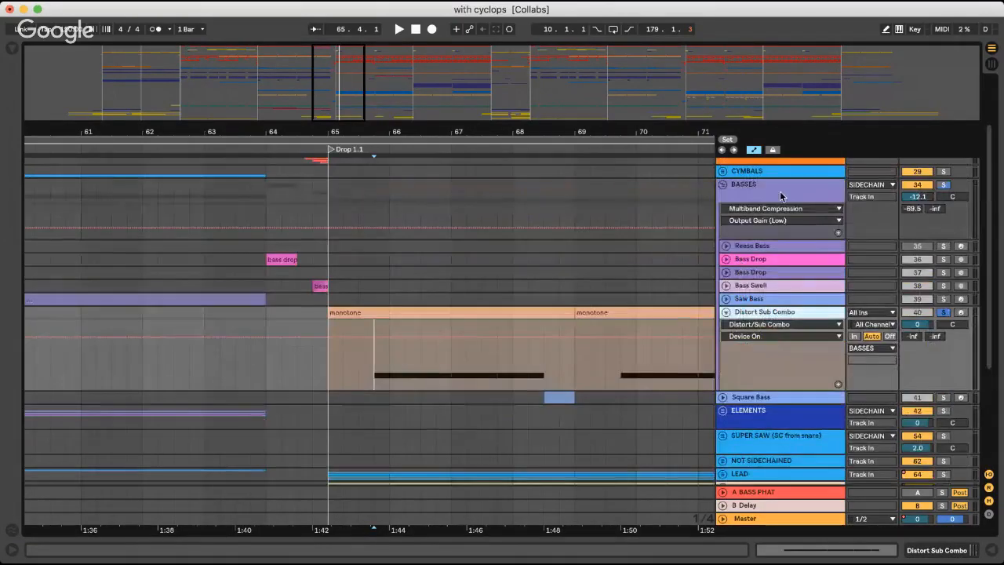
Switch off the BASS PHAT, SC KICK and Multiband Compression devices on the BASSES group
double_click(782, 188)
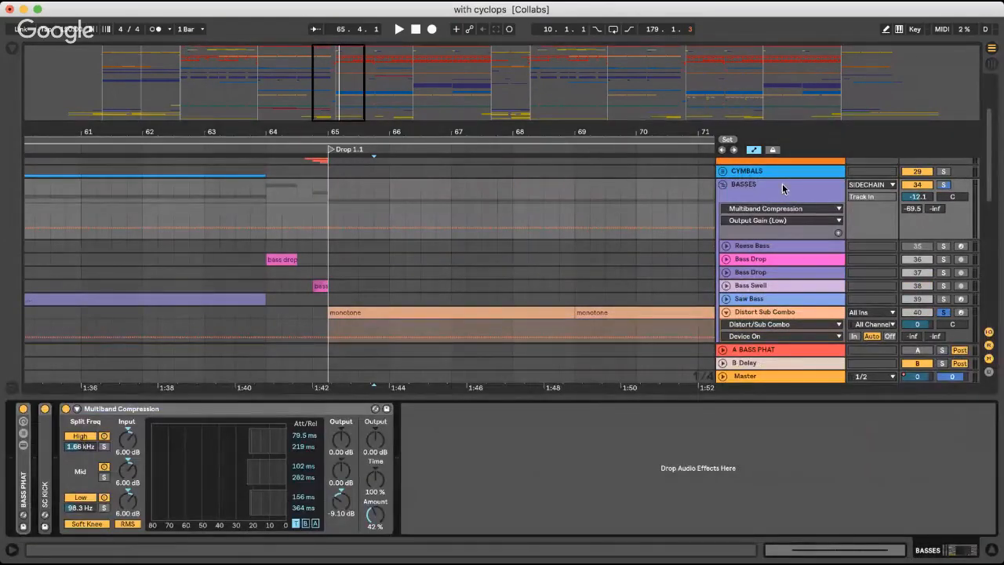
scroll(764, 238, down, 2)
click(765, 259)
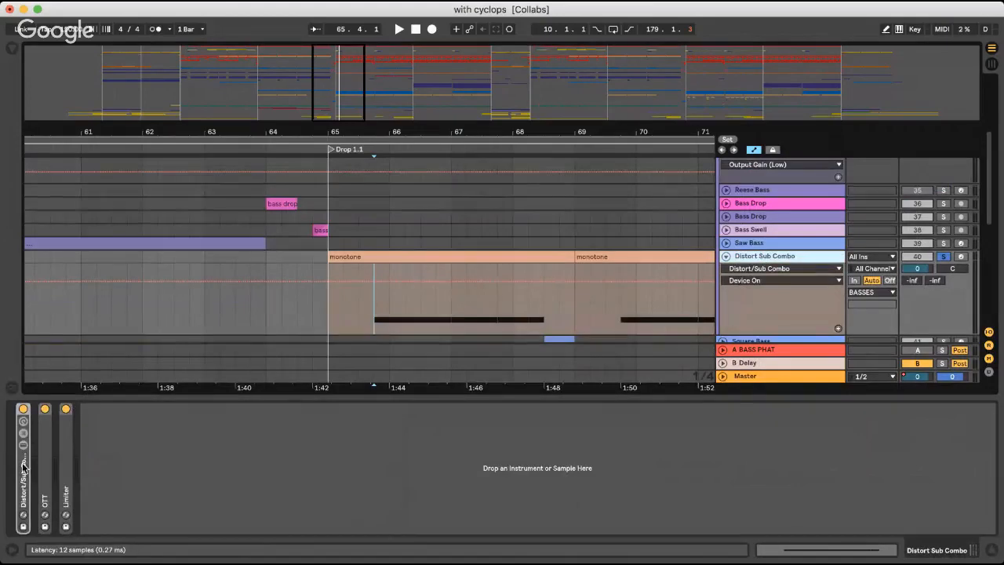
scroll(831, 247, up, 3)
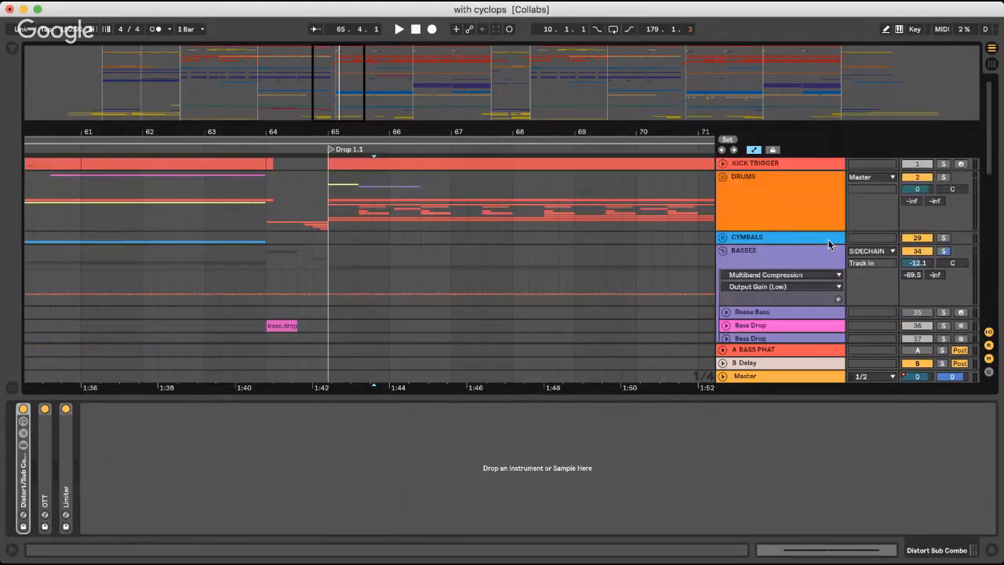
click(832, 249)
click(44, 409)
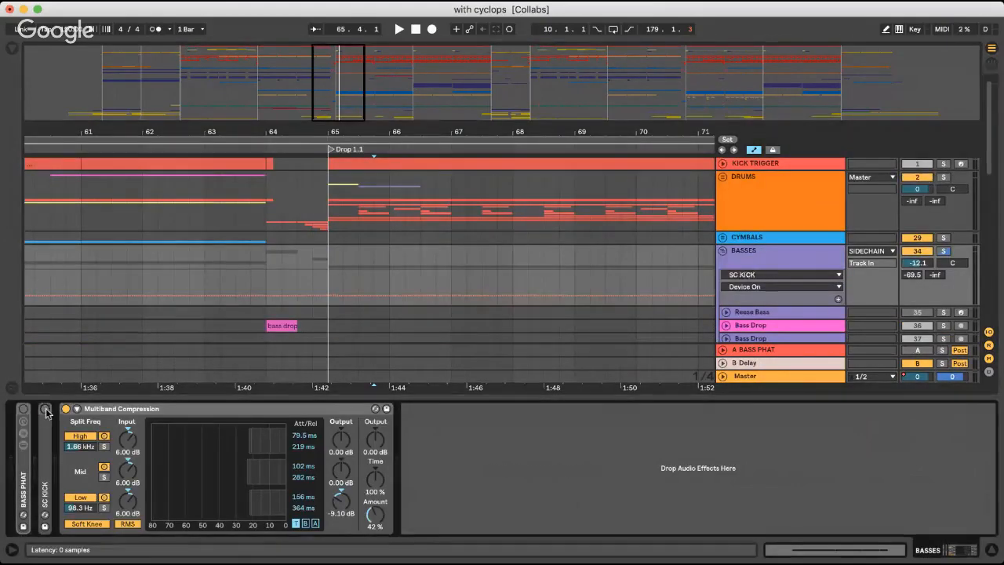
click(66, 409)
Play the soloed Distort Sub Combo track in Drop 1.1 without the group effects, stop playback and leave its devices hidden
scroll(618, 224, down, 6)
click(387, 227)
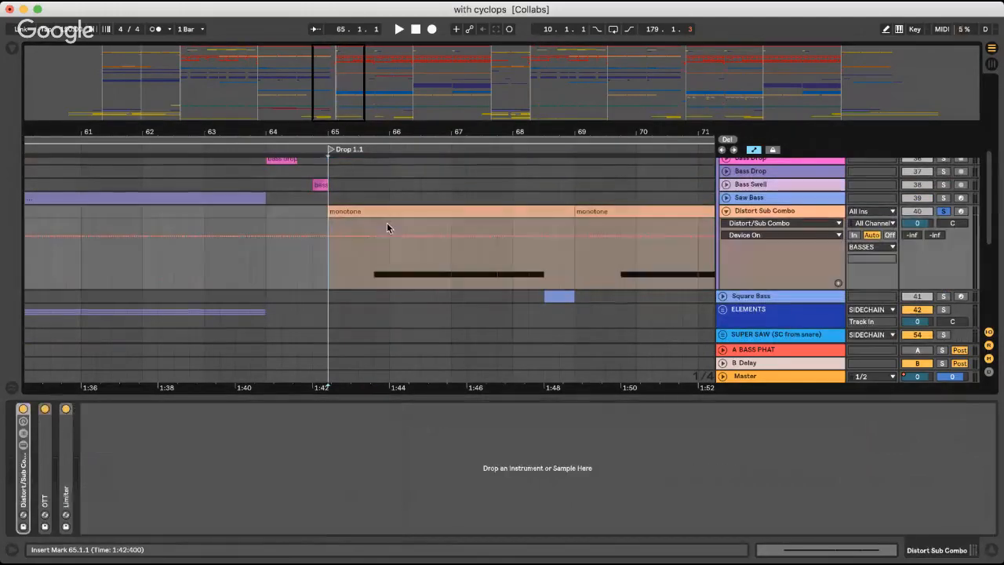
key(space)
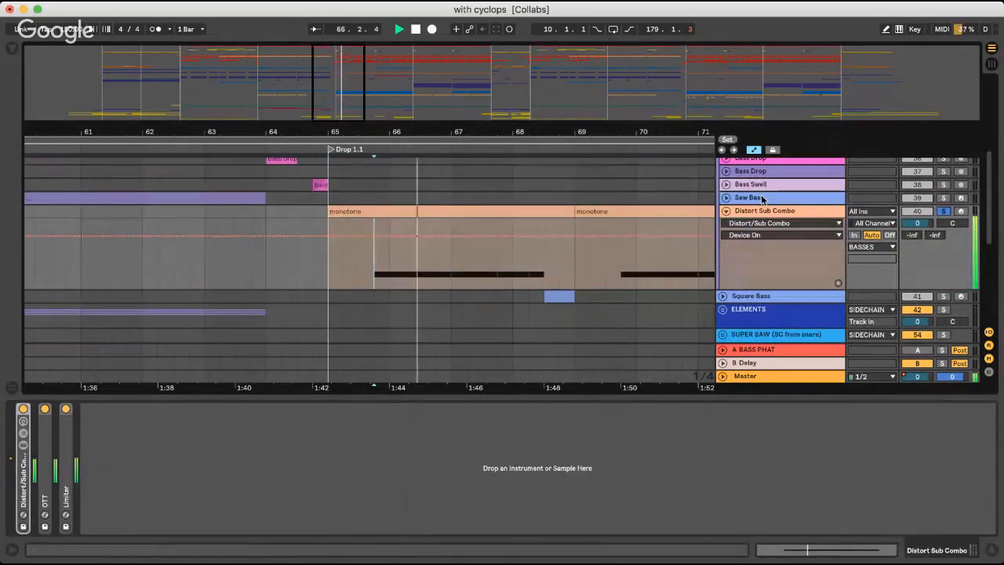
key(super+alt+l)
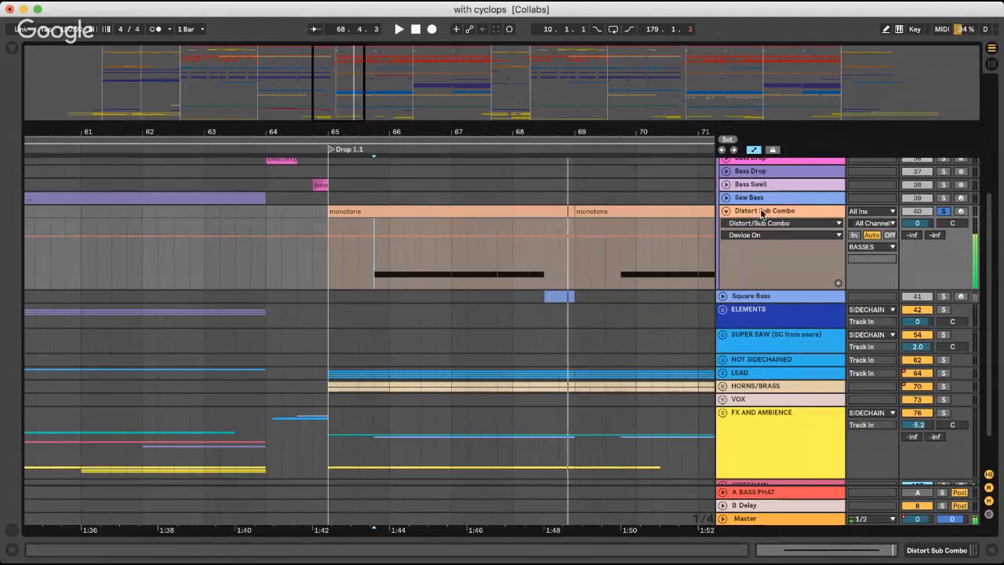
key(space)
click(741, 214)
double_click(764, 214)
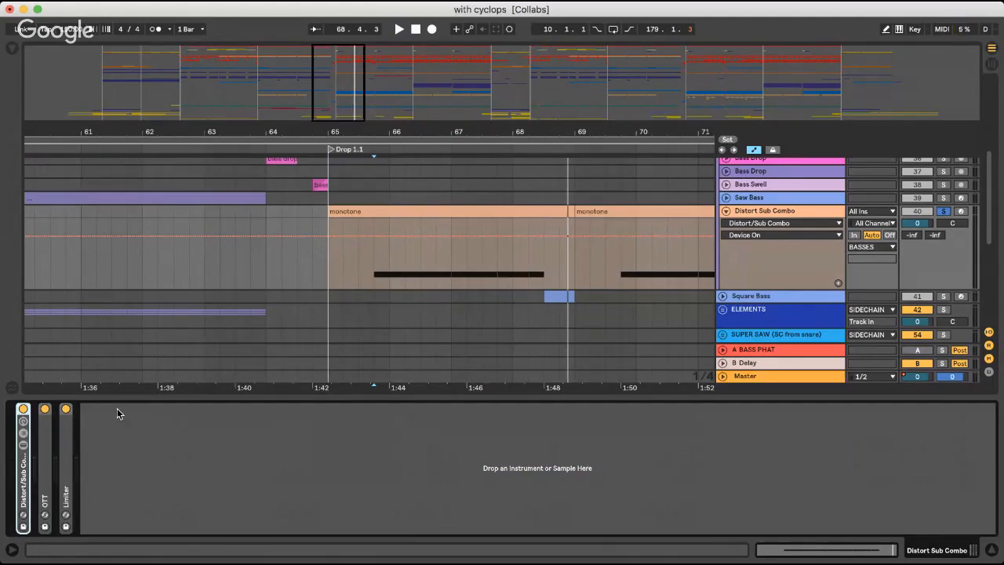
key(super+alt+l)
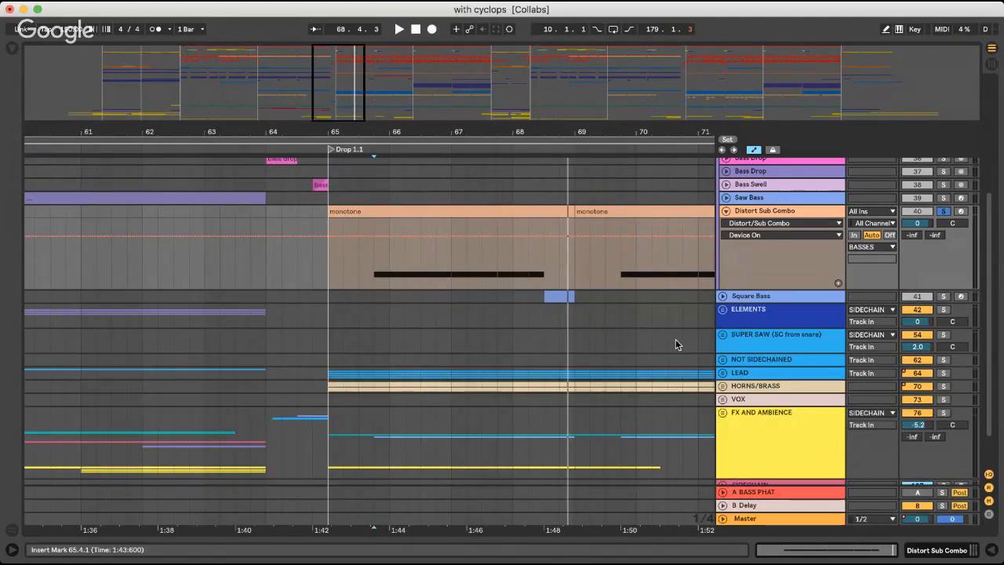
Show the BASSES group's devices, unfold the BASS PHAT rack and switch it back on
scroll(813, 229, up, 5)
double_click(776, 253)
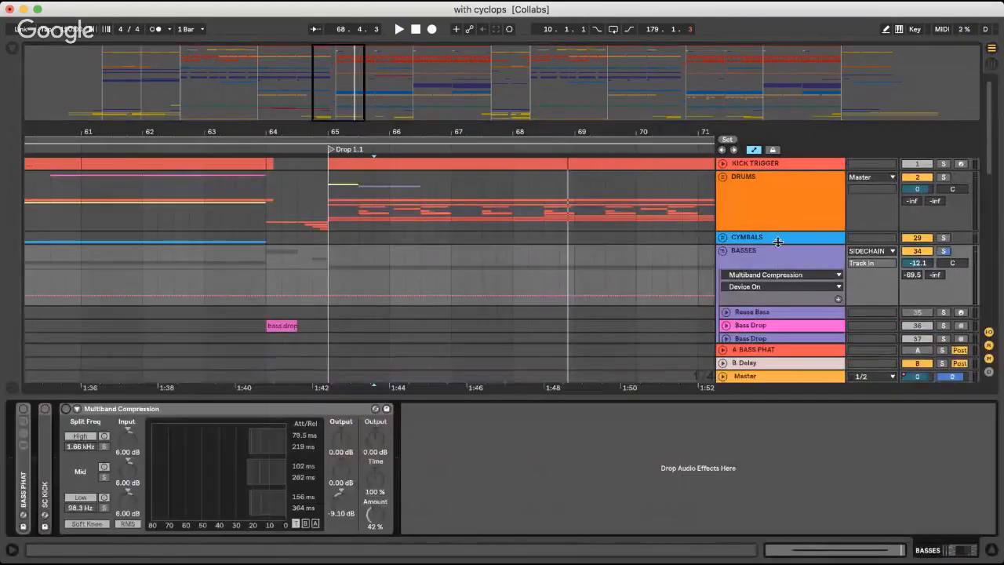
double_click(23, 477)
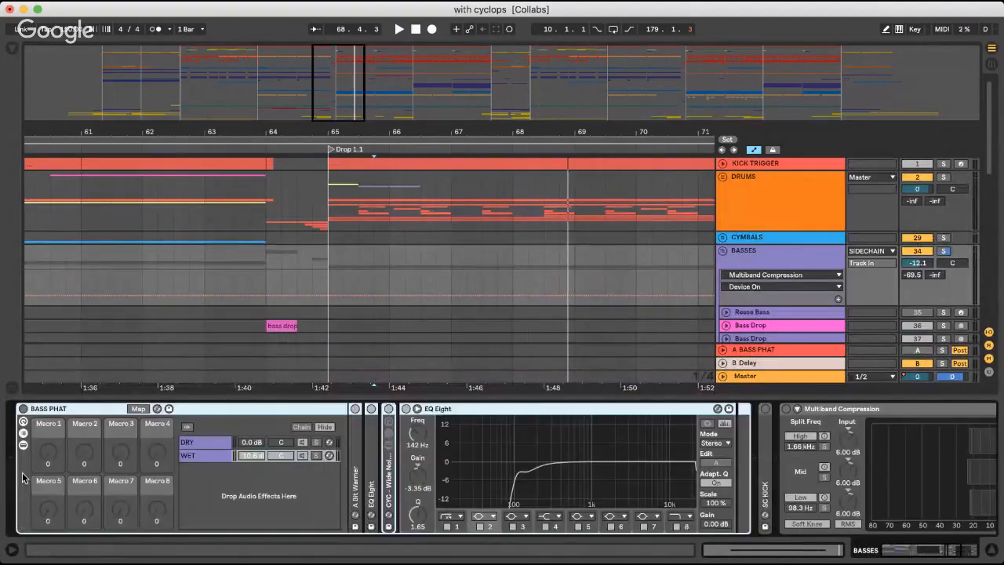
click(36, 407)
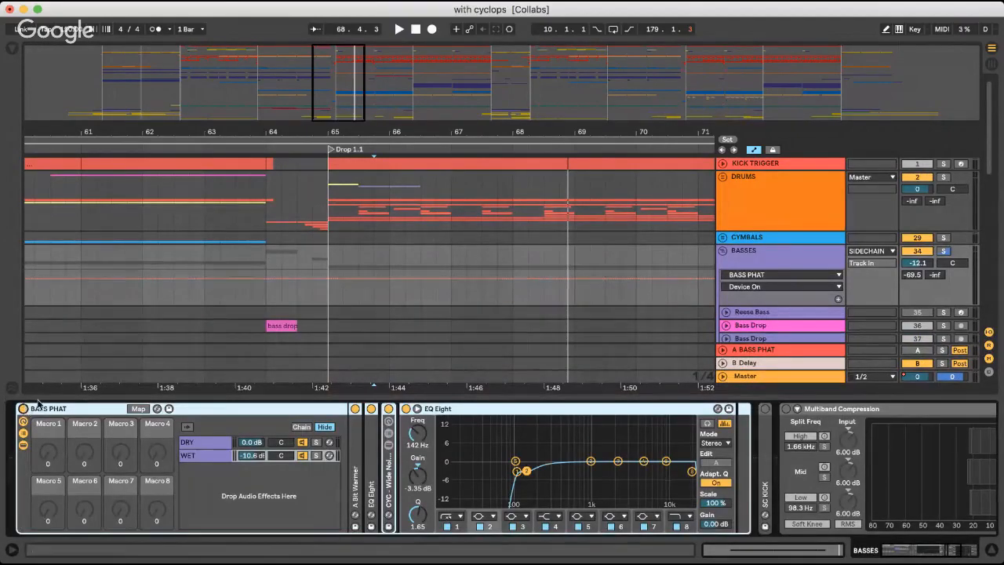
Inspect BASS PHAT's DRY and WET chains, including the WET chain's A Bit Warmer saturator, EQ Eight and wide noise rack
double_click(354, 461)
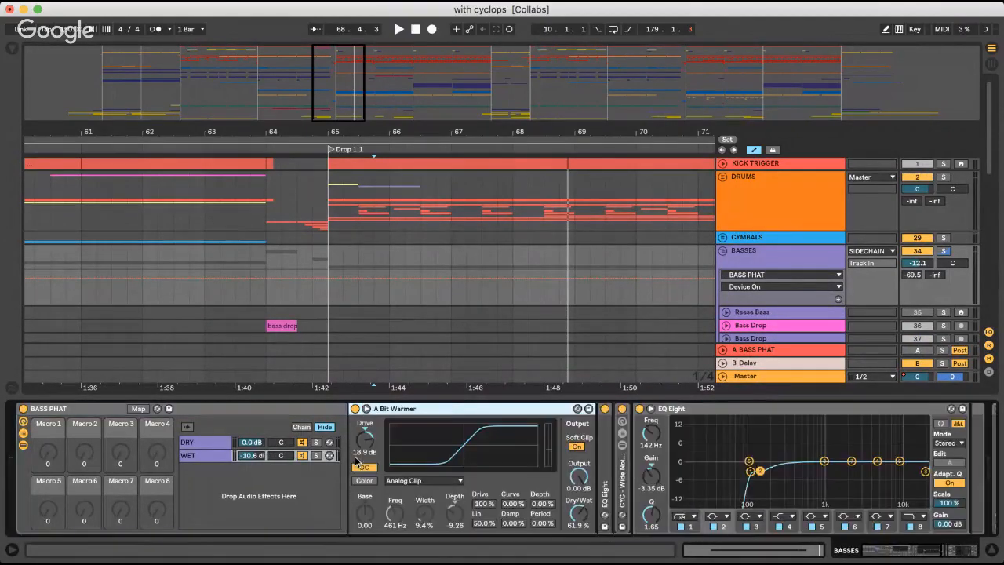
click(208, 448)
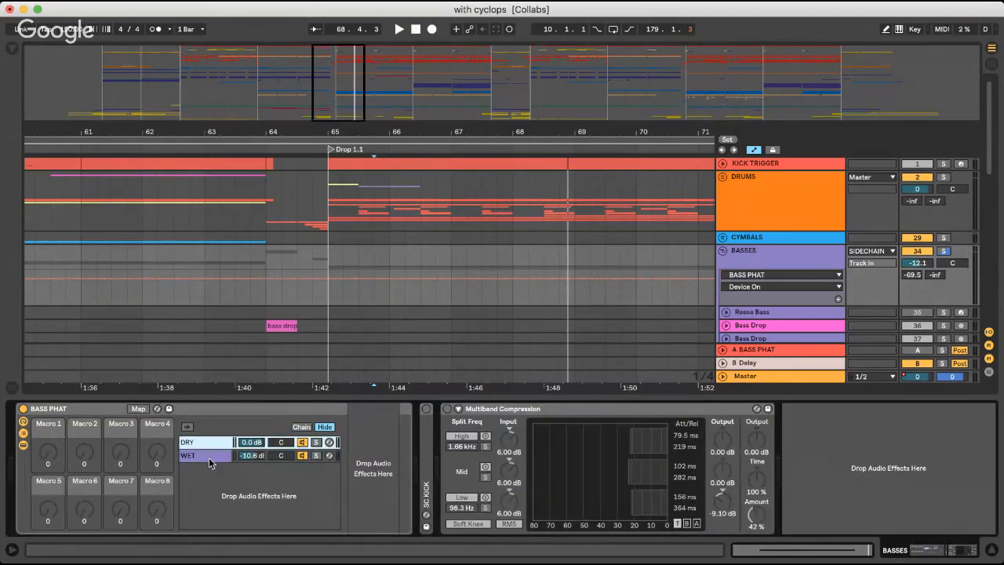
click(209, 456)
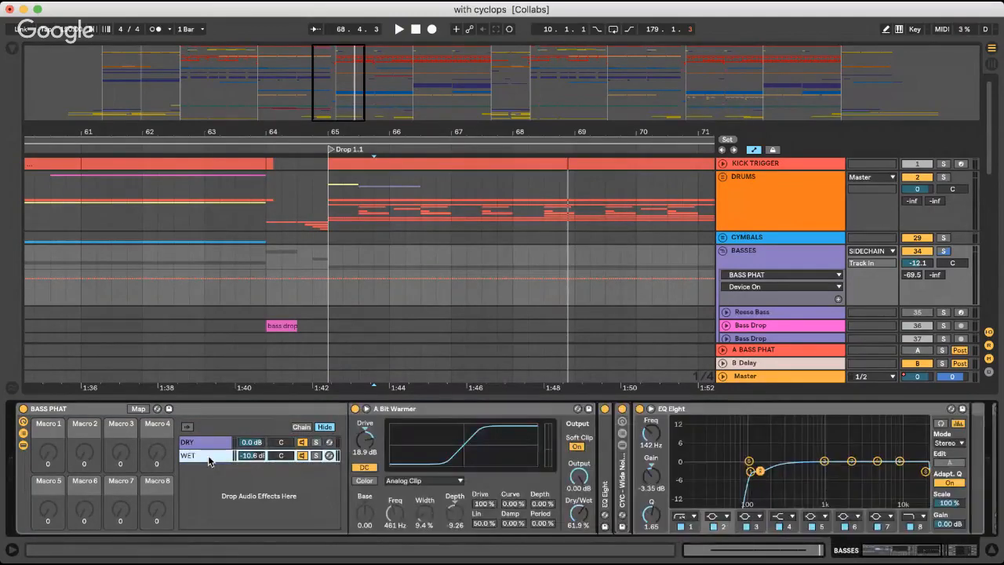
double_click(432, 409)
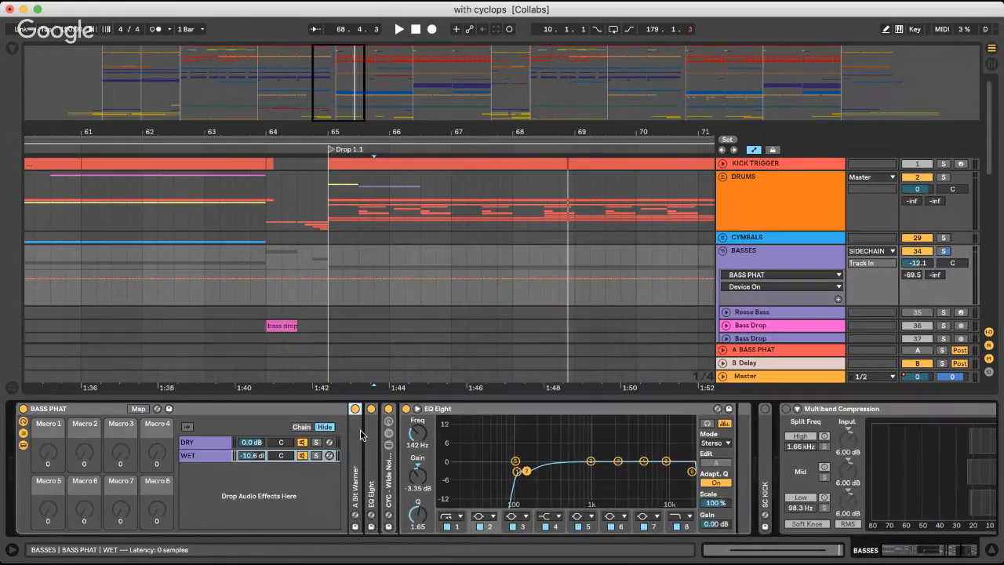
double_click(357, 434)
double_click(400, 408)
double_click(370, 409)
double_click(439, 410)
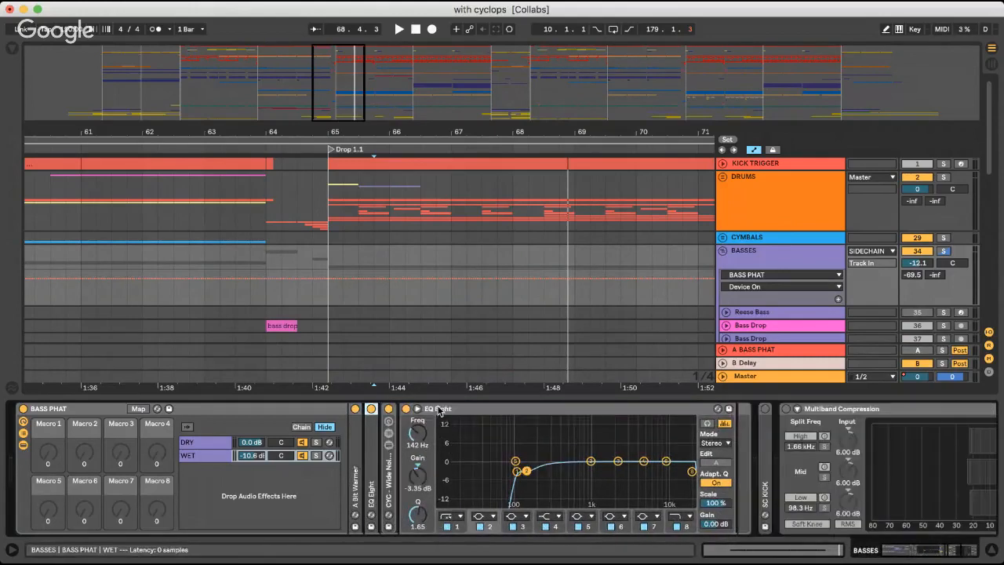
double_click(386, 469)
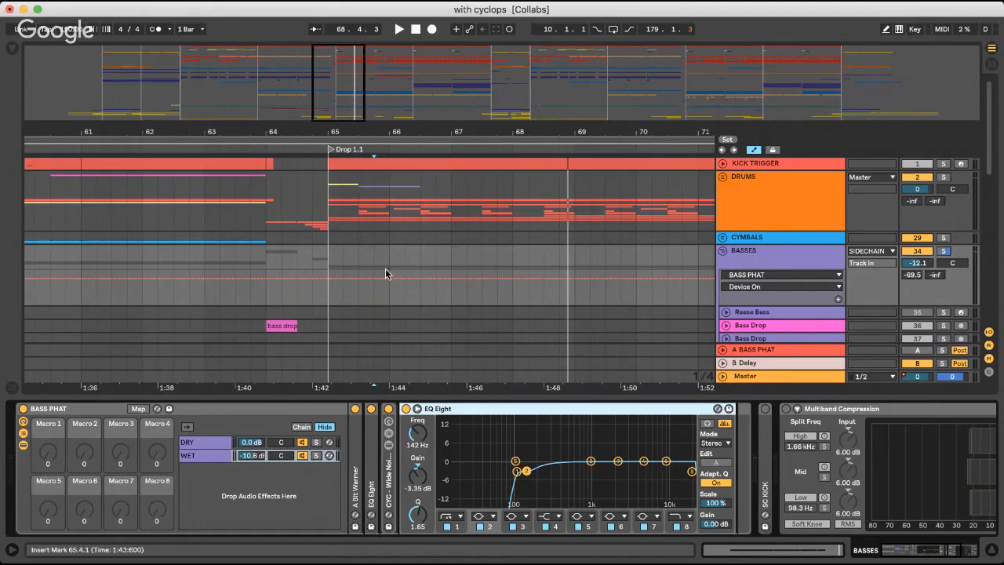
Solo the BASSES group, compare Drop 1.1 playback with BASS PHAT off and on, leave it on and fold the rack
click(945, 252)
key(space)
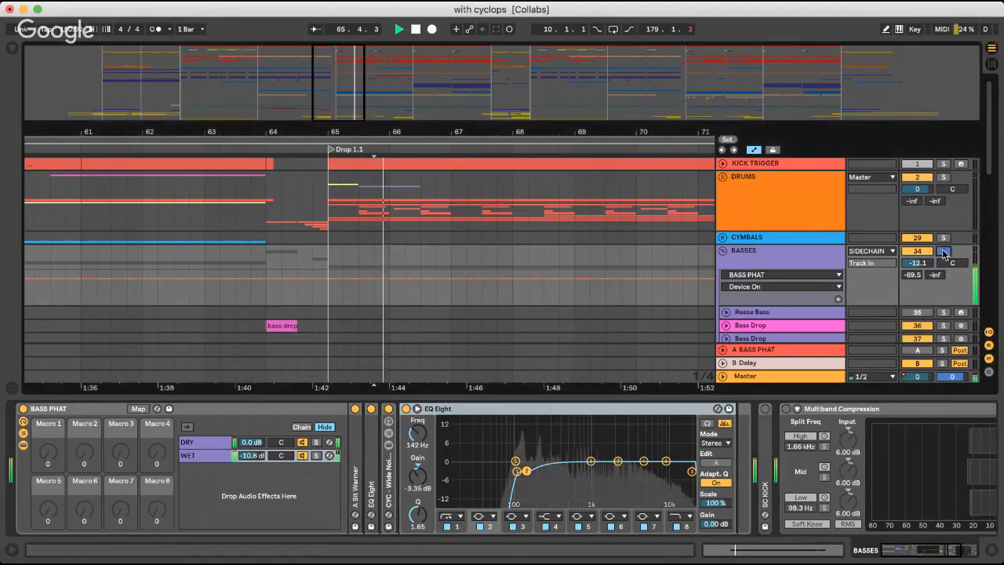
click(23, 409)
key(space)
key(space)
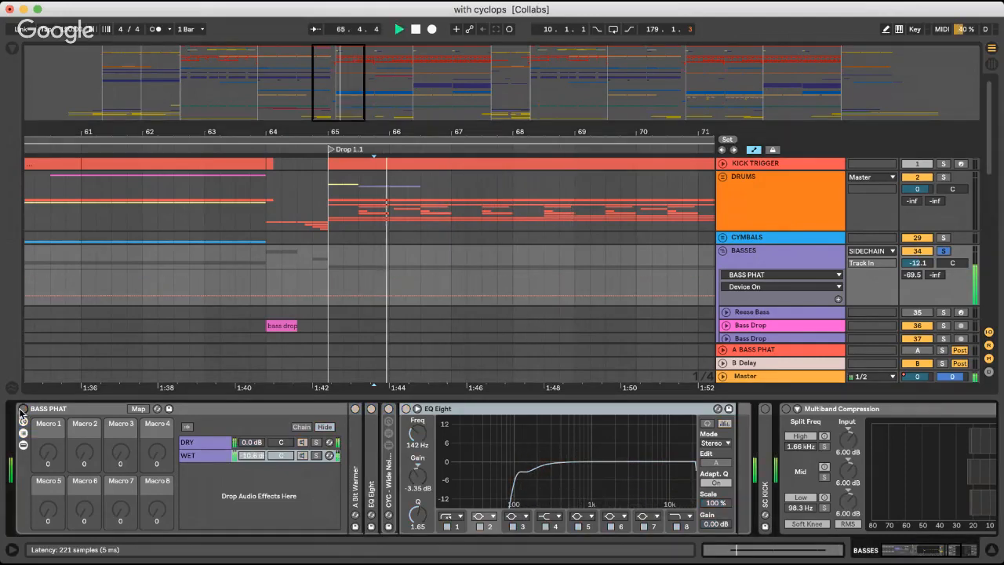
click(23, 409)
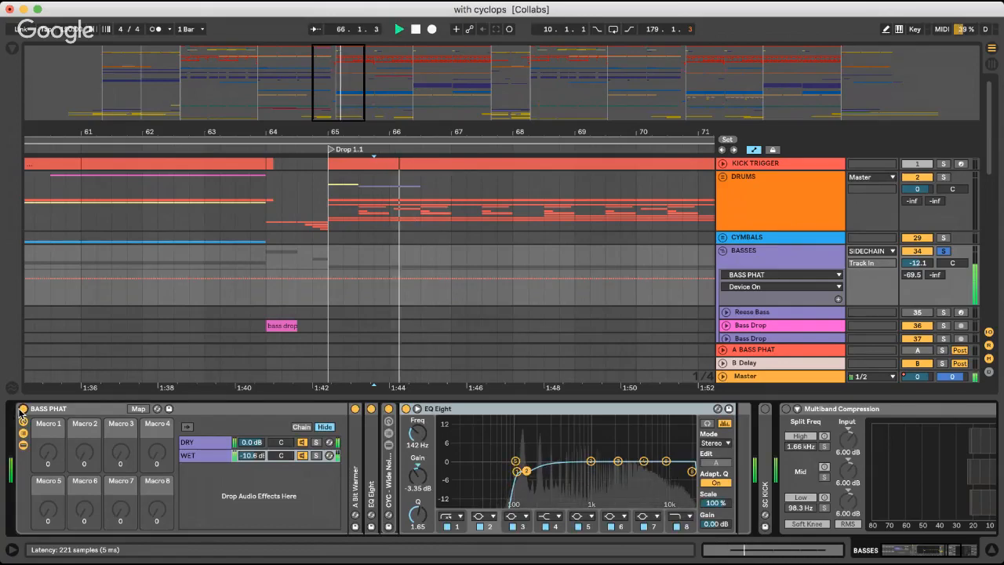
key(space)
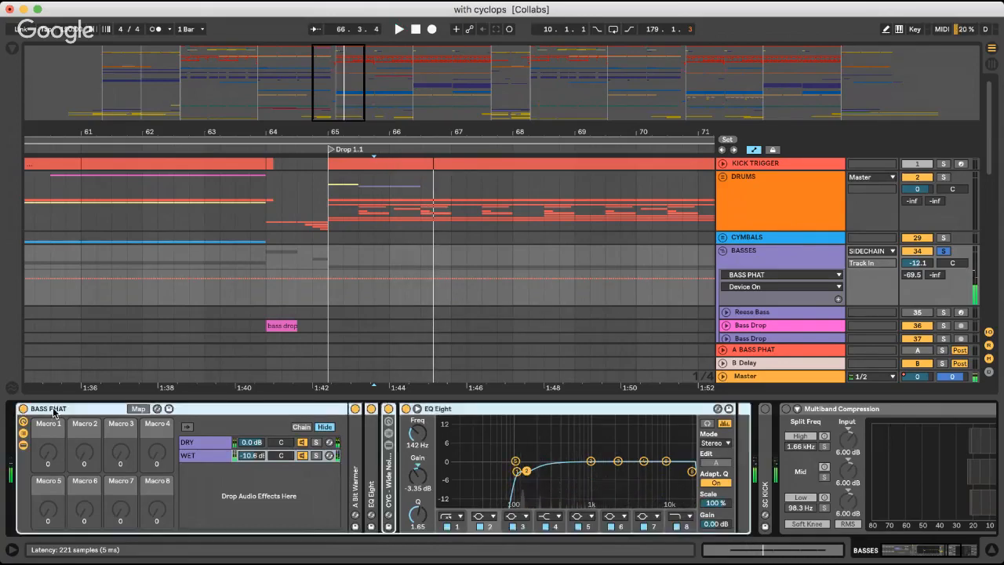
double_click(55, 413)
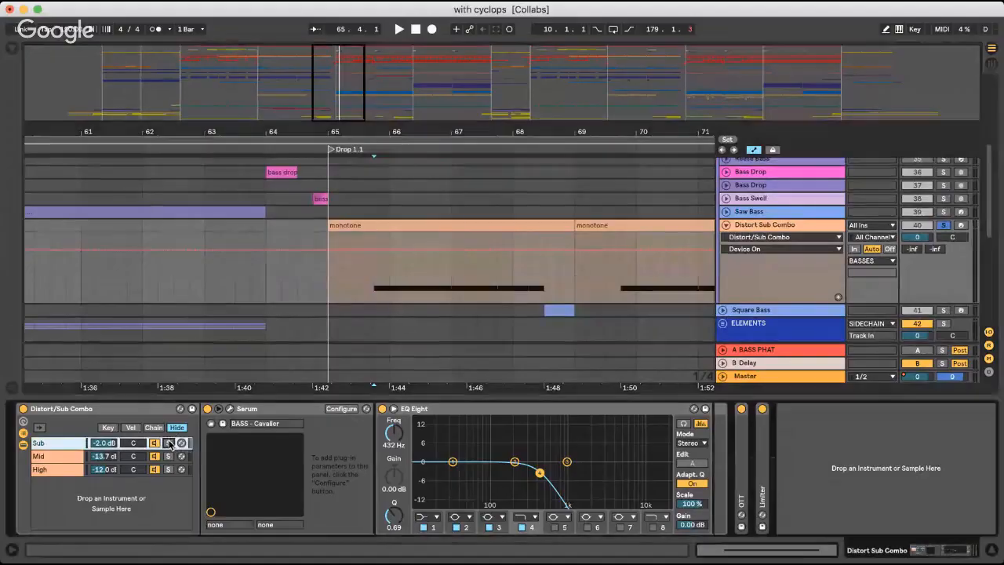
Audition the Distort/Sub Combo rack's Sub and Mid chains in solo, select the High chain and leave all chain solos off
key(space)
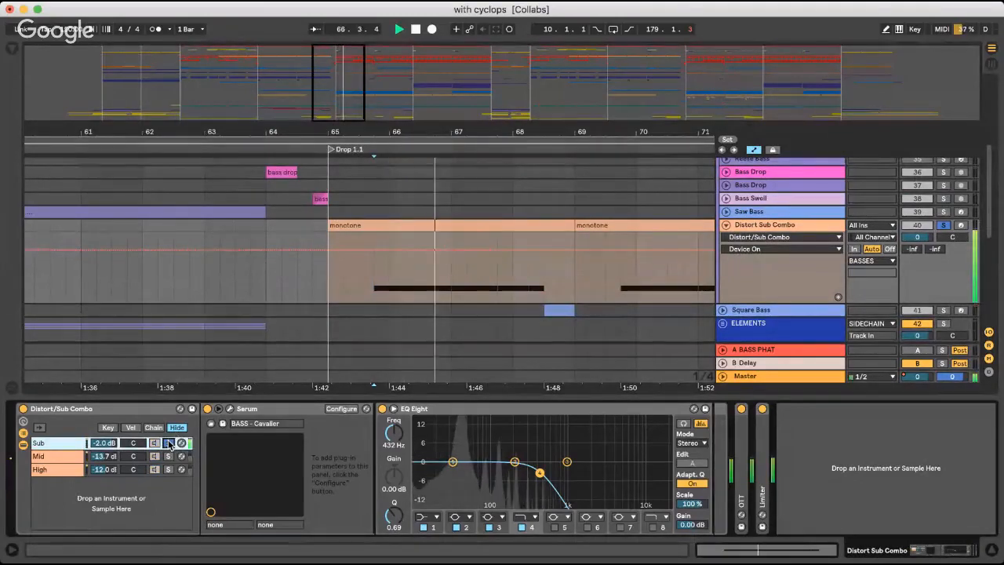
key(space)
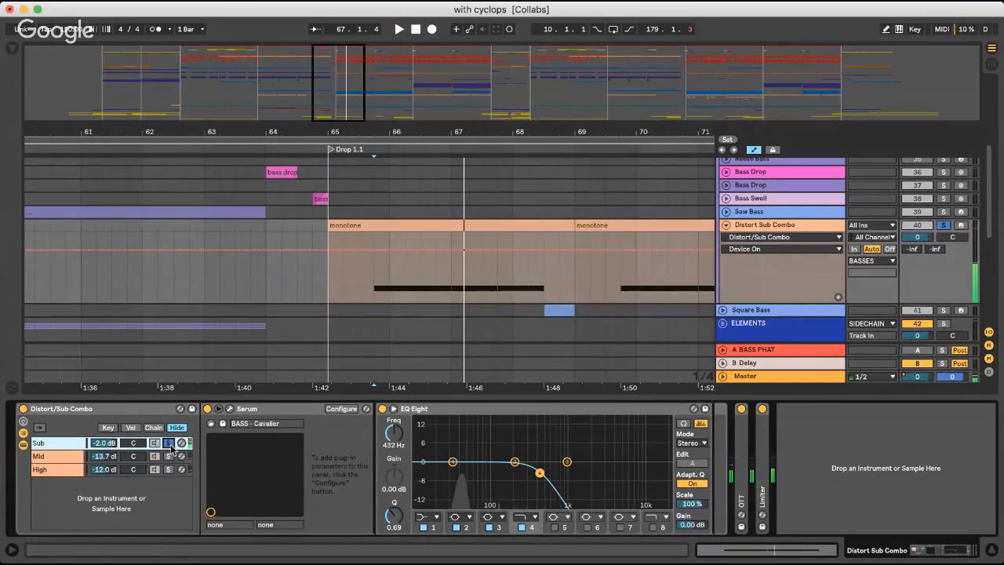
click(166, 457)
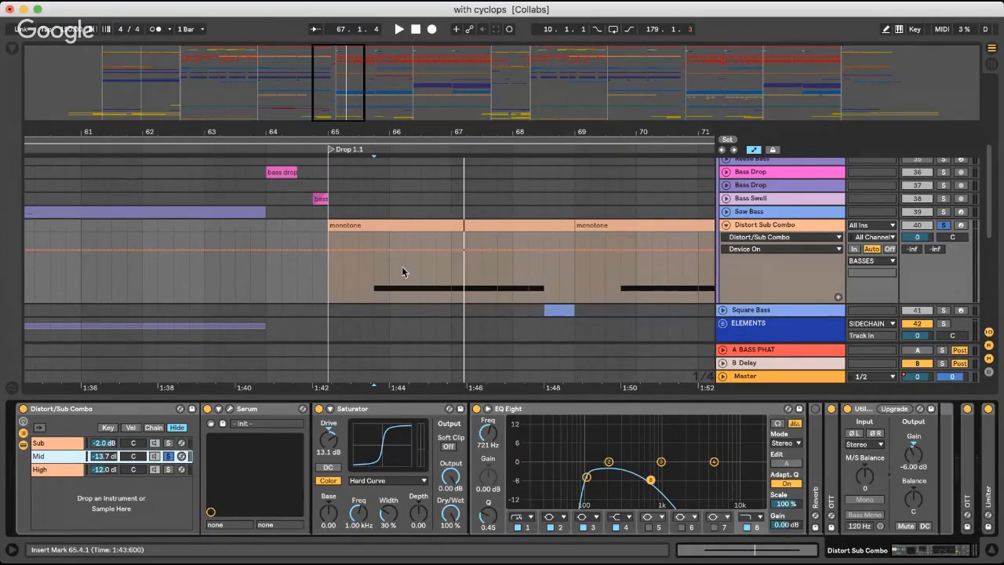
click(373, 272)
key(space)
click(168, 469)
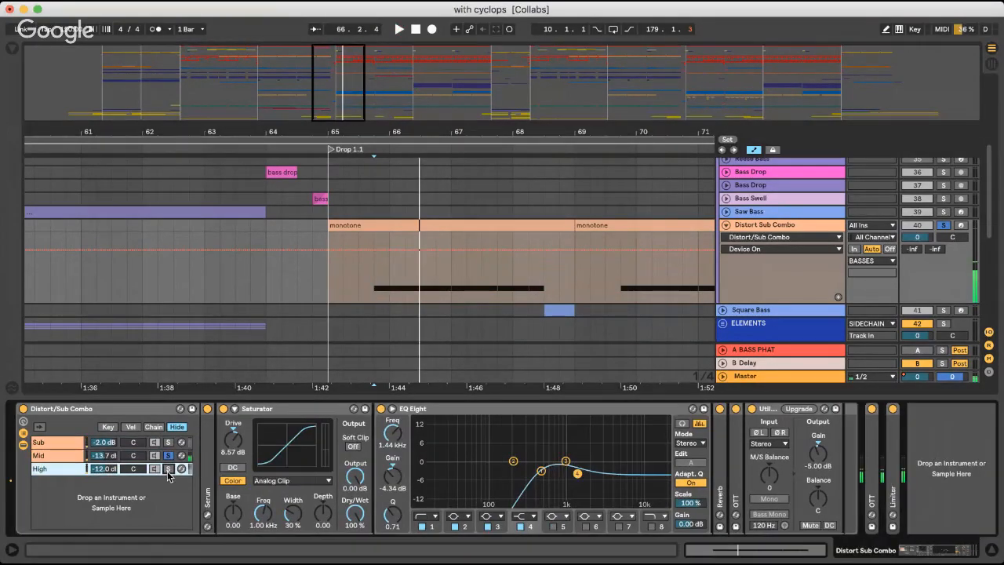
click(166, 469)
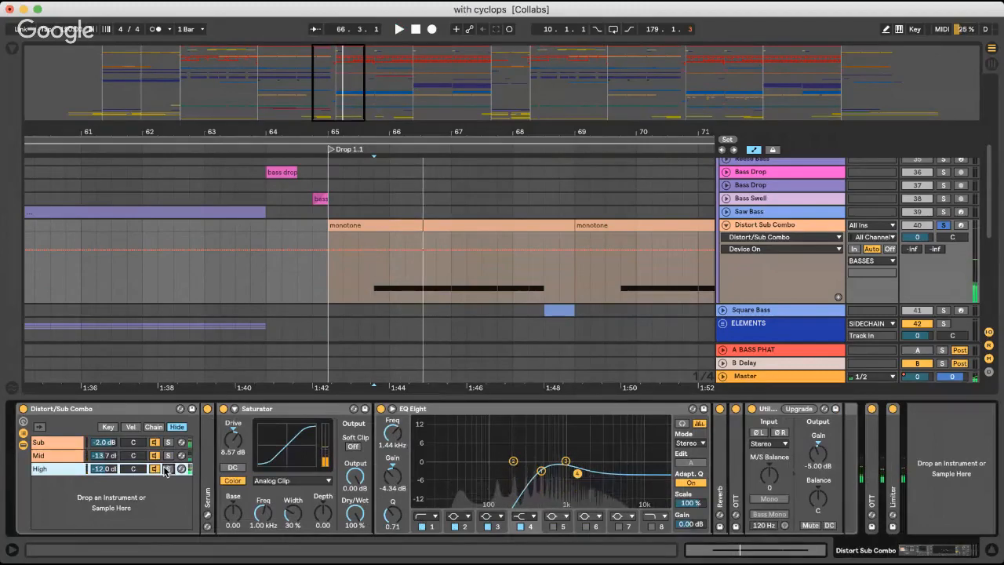
Fold the Distort/Sub Combo rack, hide the devices and fold the Distort Sub Combo track
click(63, 415)
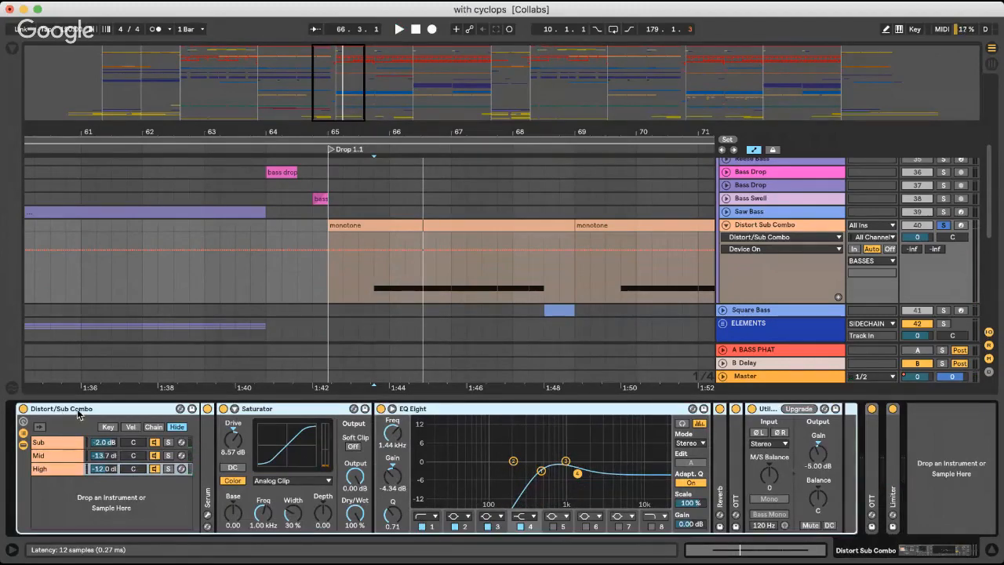
double_click(77, 412)
key(super+alt+l)
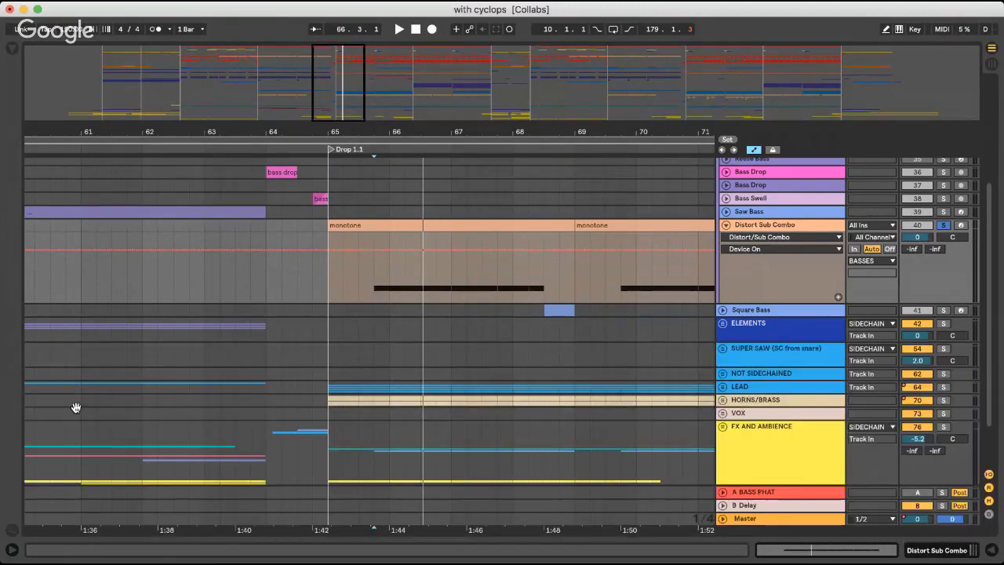
scroll(728, 377, up, 3)
click(724, 336)
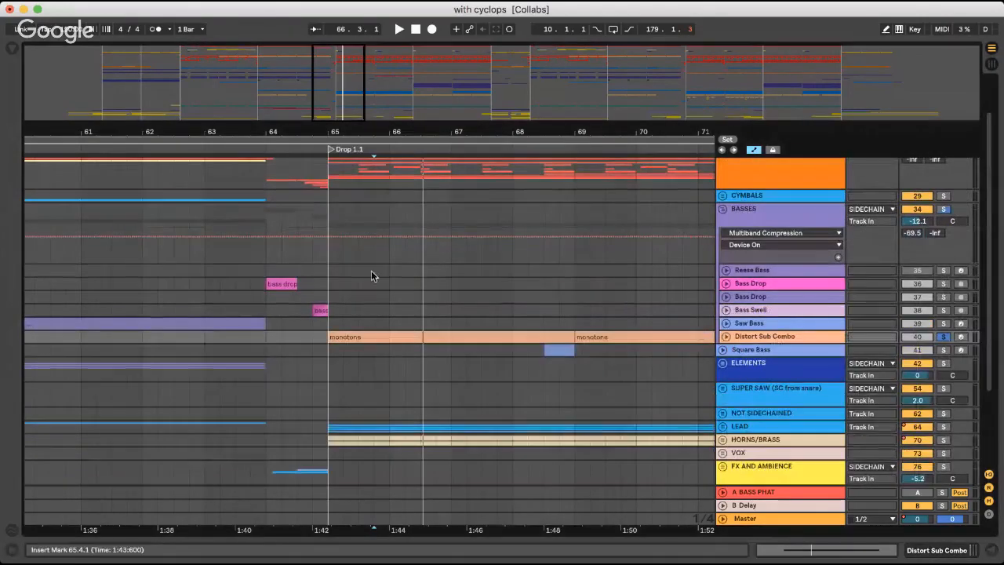
Set the playback start to the beginning of Drop 1.1 at bar 65, turn off Distort Sub Combo's solo and play the full mix
click(328, 269)
key(minus)
scroll(486, 316, down, 2)
key(space)
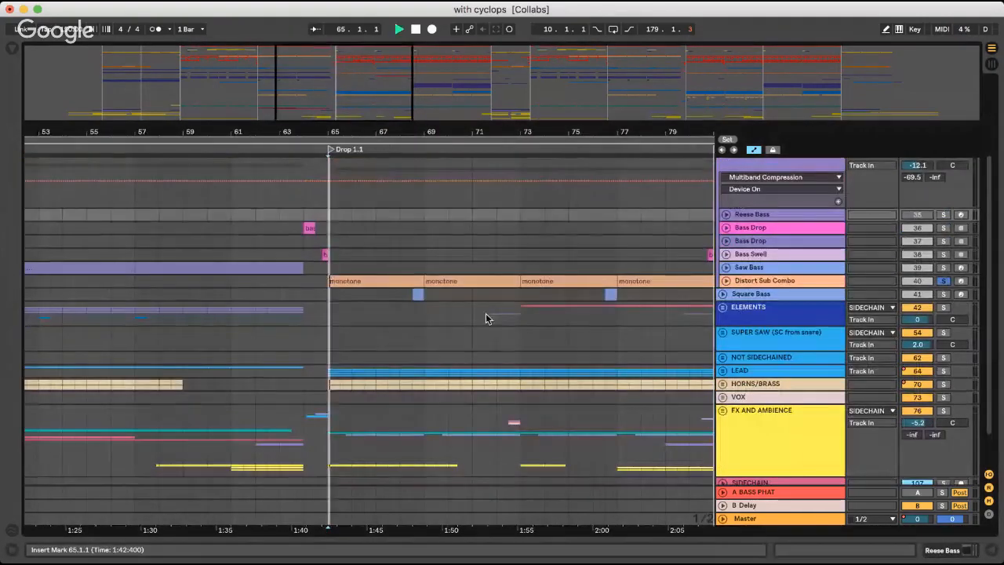
key(space)
click(944, 268)
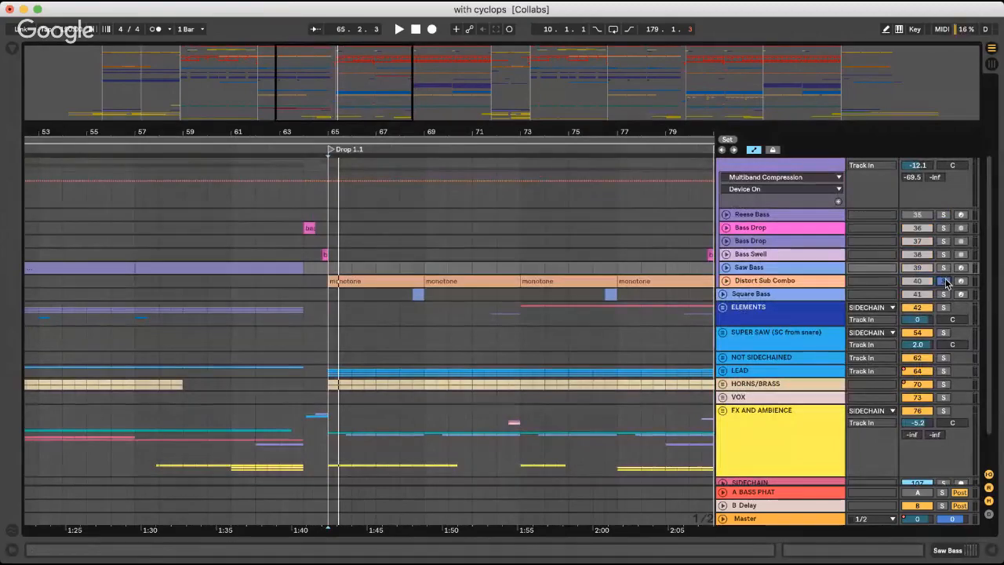
click(946, 282)
key(space)
Fold the BASSES group during playback, bring the LEAD and HORNS/BRASS groups into view and stop playback
scroll(741, 237, up, 4)
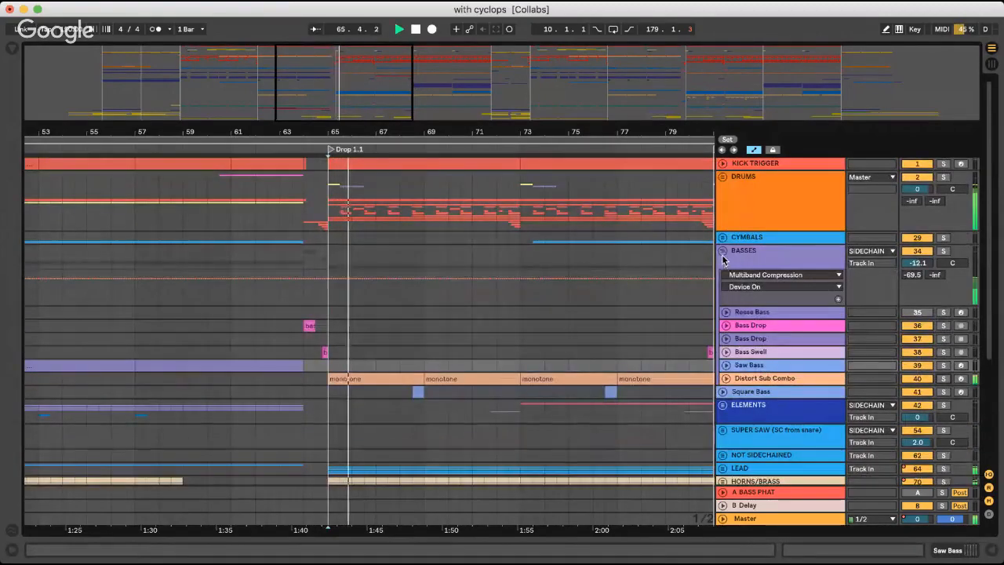
click(722, 250)
scroll(634, 242, down, 1)
key(space)
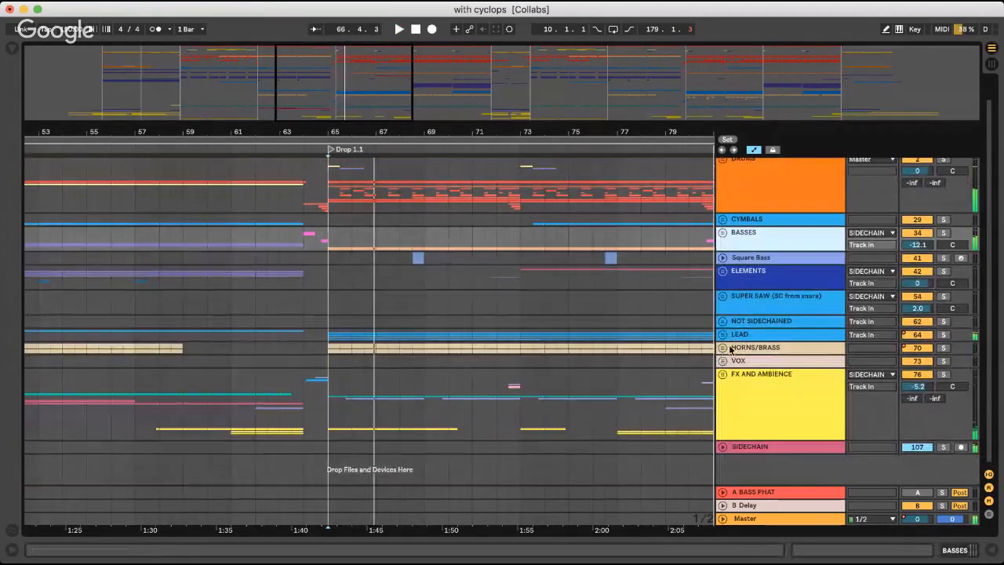
Unfold the HORNS/BRASS group, solo Brass Stab and play it from the beginning of Drop 1.1 at bar 65
click(729, 348)
click(722, 348)
scroll(728, 332, down, 5)
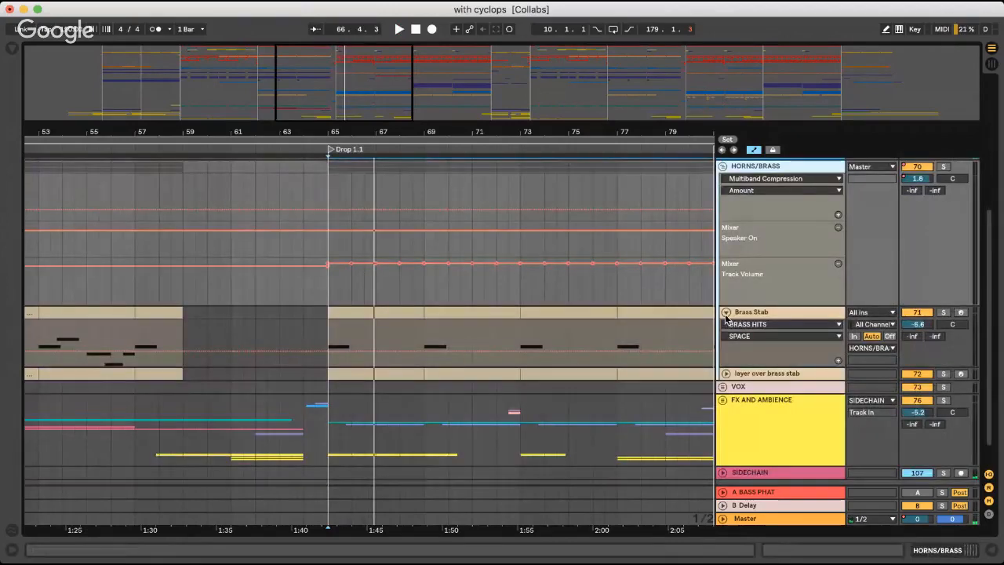
click(773, 313)
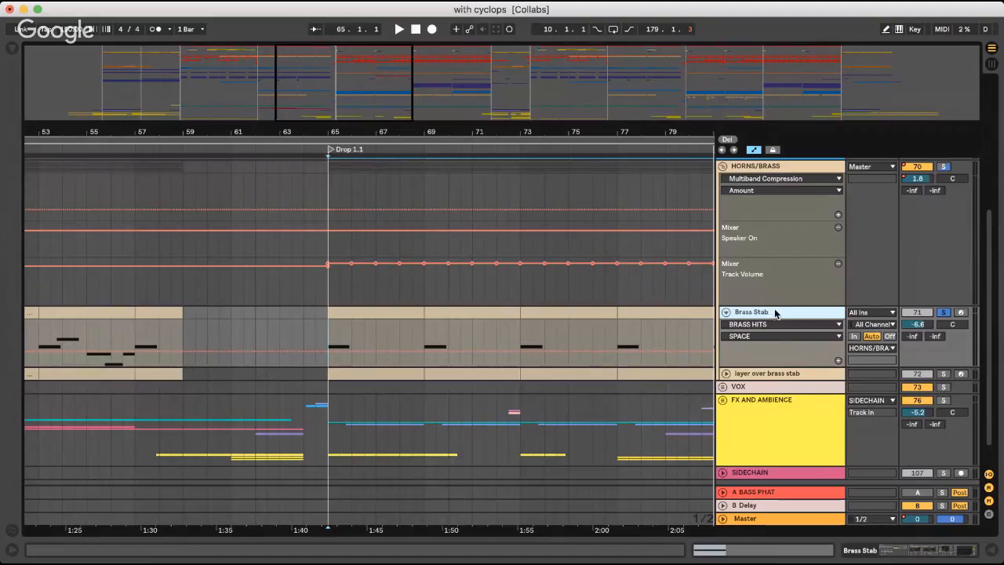
scroll(775, 309, down, 1)
scroll(775, 309, up, 1)
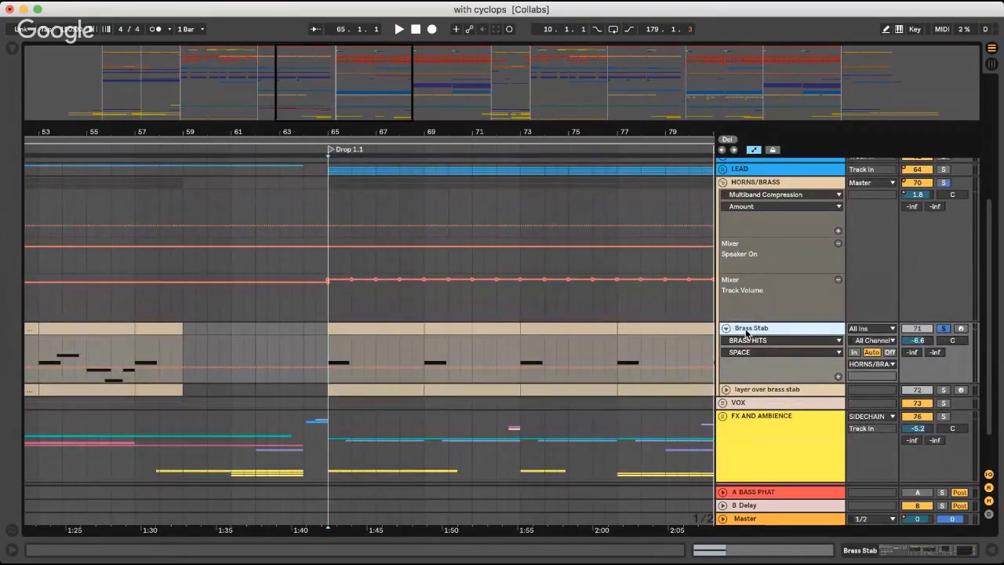
key(space)
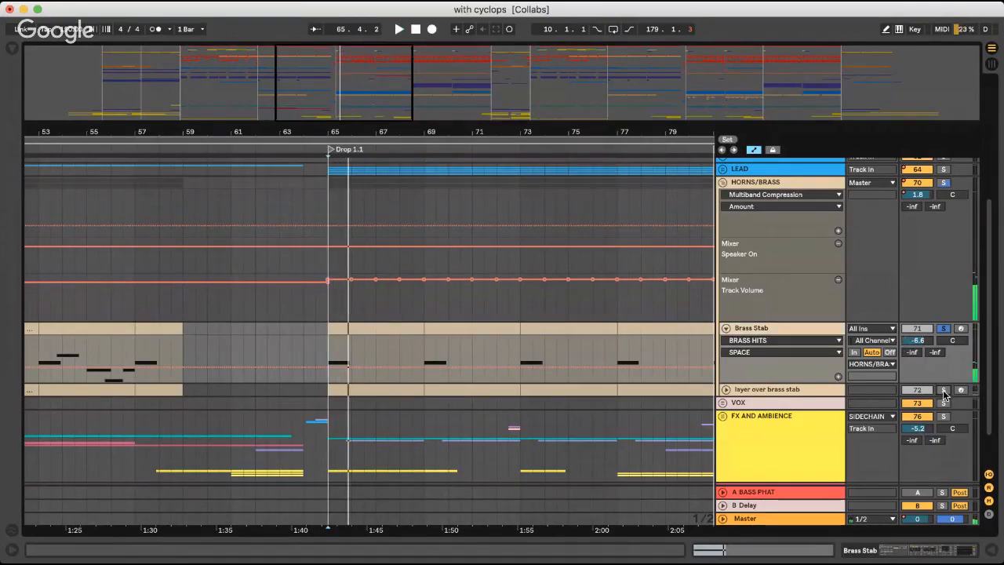
Unfold the layer over brass stab track and audition it in solo from bar 65
click(725, 389)
key(space)
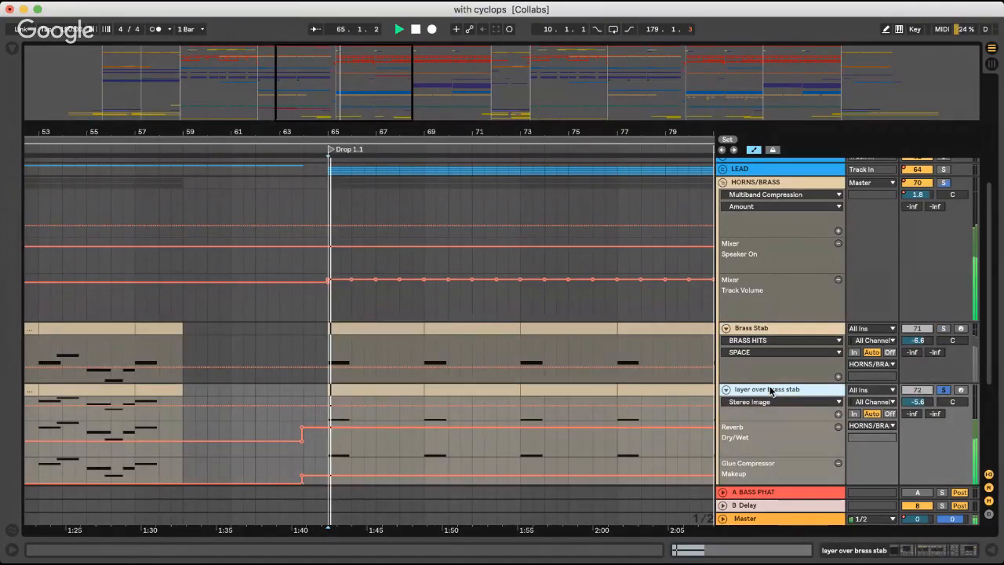
key(space)
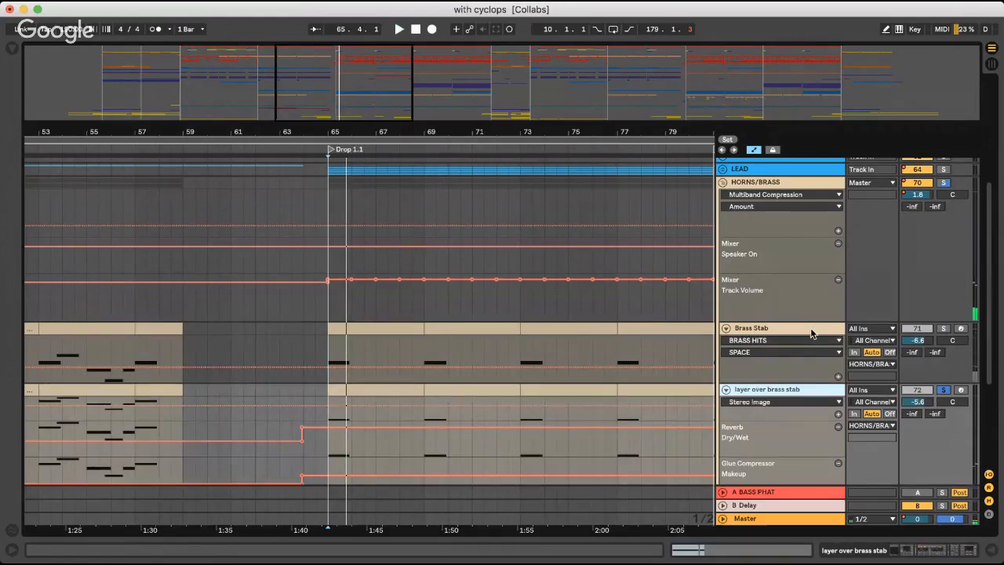
Show Brass Stab's devices, fold the BRASS HITS rack and select the track's first Drop 1.1 clip, bars 65 to 69
double_click(812, 333)
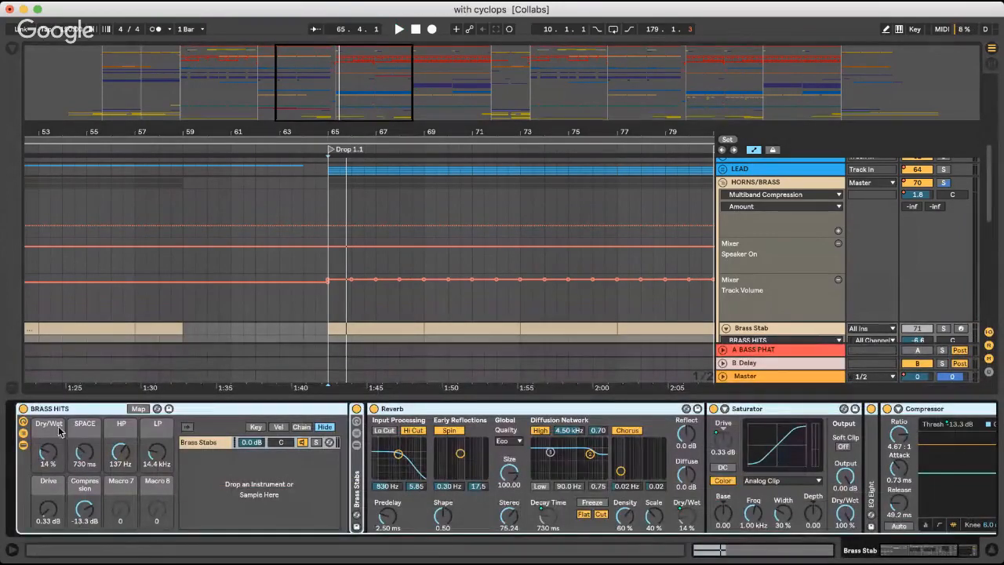
double_click(89, 410)
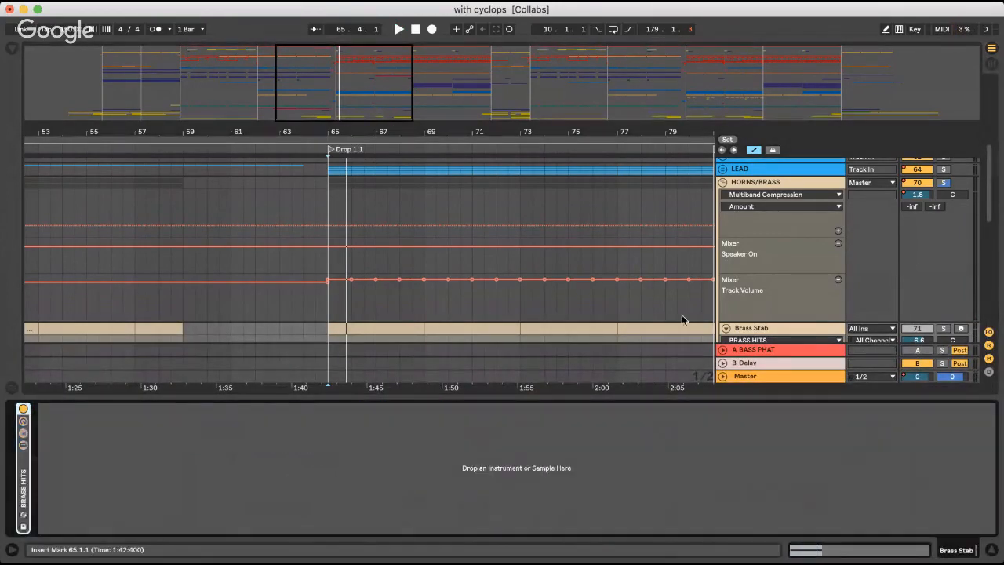
click(767, 330)
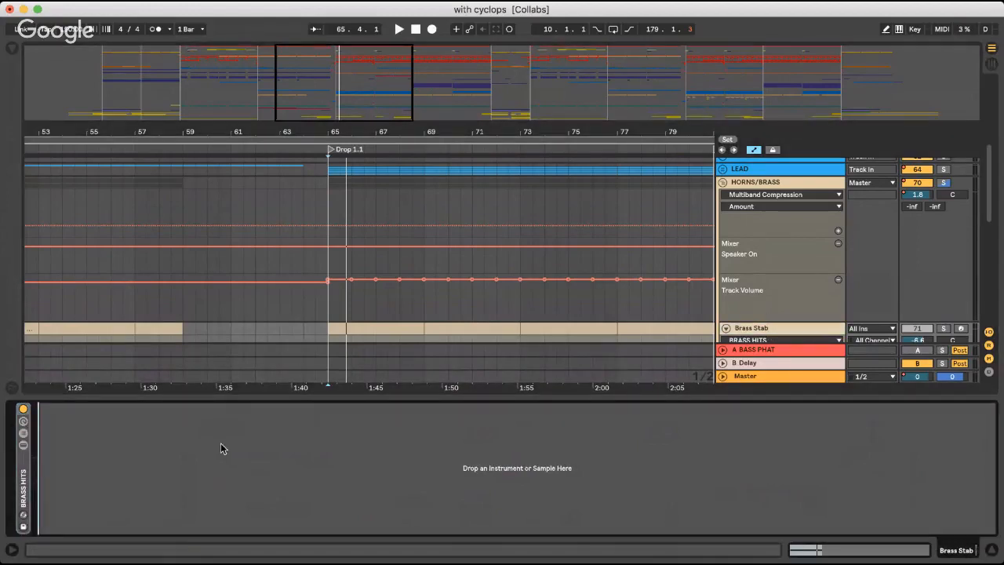
scroll(397, 269, left, 5)
scroll(421, 282, down, 3)
click(497, 229)
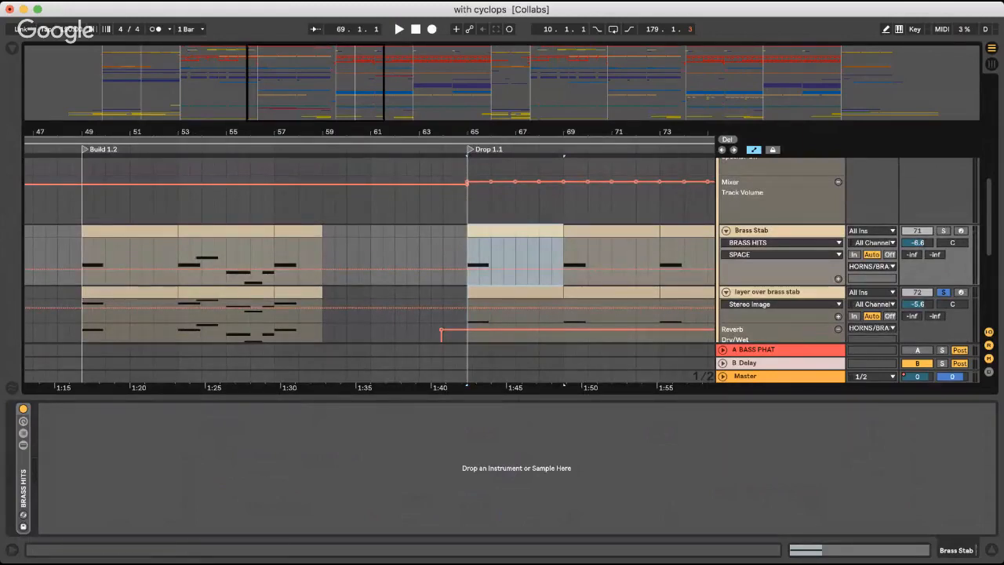
Unfold the BRASS HITS and nested Brass Stabs racks and inspect the samples in the Brass 01, Brass 02 and Brass 03 chains
double_click(21, 499)
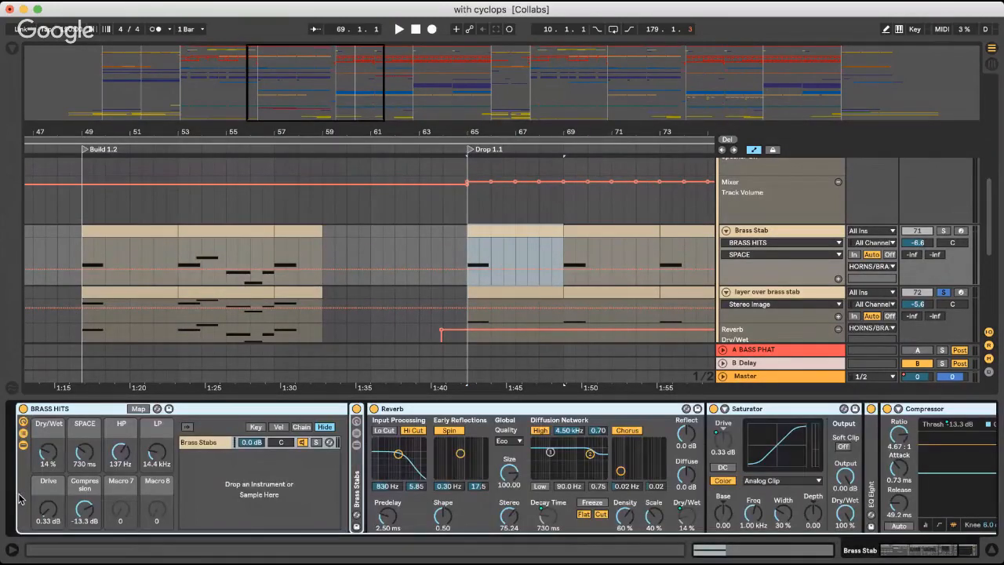
double_click(355, 469)
scroll(424, 471, right, 2)
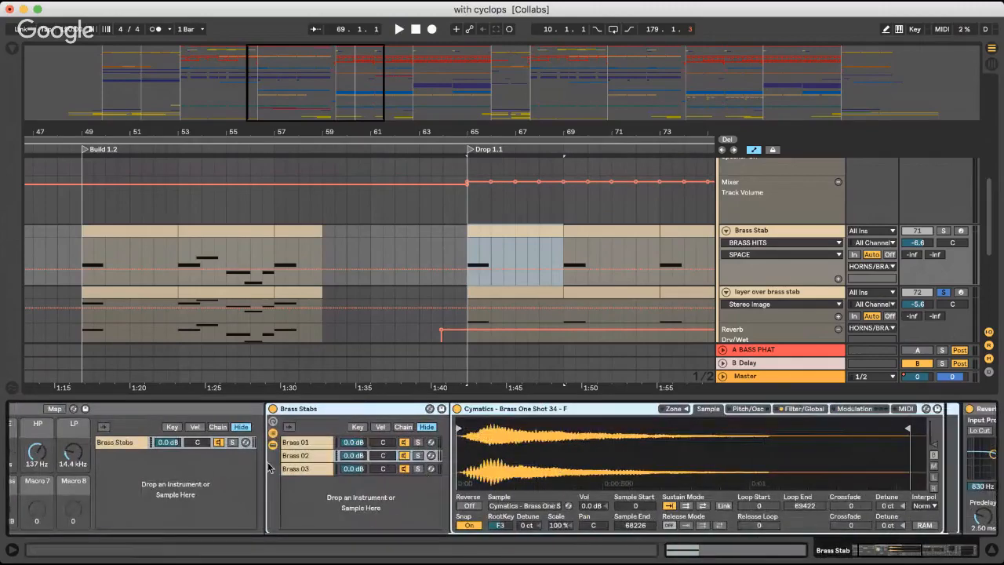
click(298, 445)
click(303, 454)
click(309, 470)
click(310, 443)
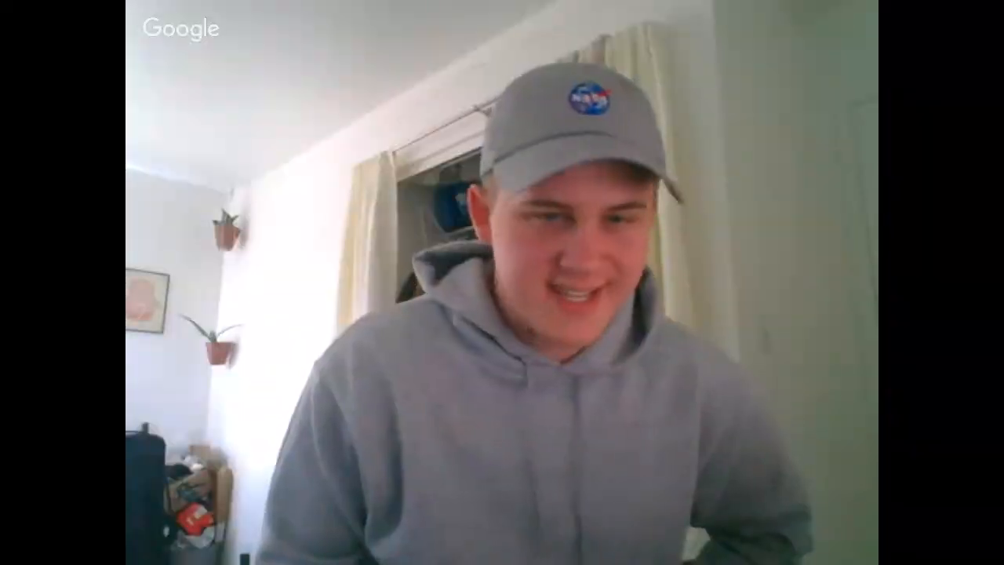
Review the BRASS HITS macros and effects chain, rechecking the nested Brass Stabs rack and leaving it folded
double_click(298, 408)
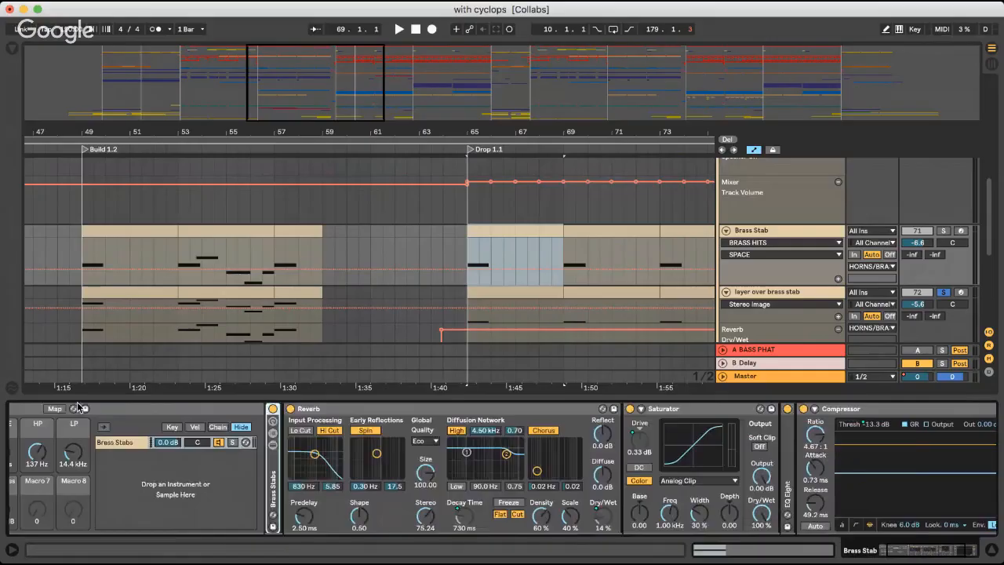
scroll(372, 469, left, 2)
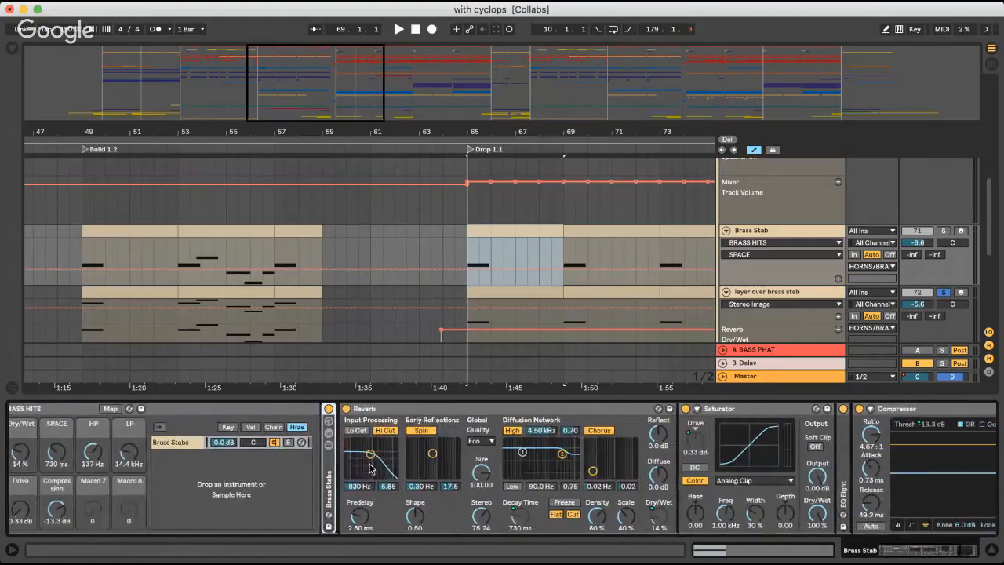
scroll(330, 471, left, 2)
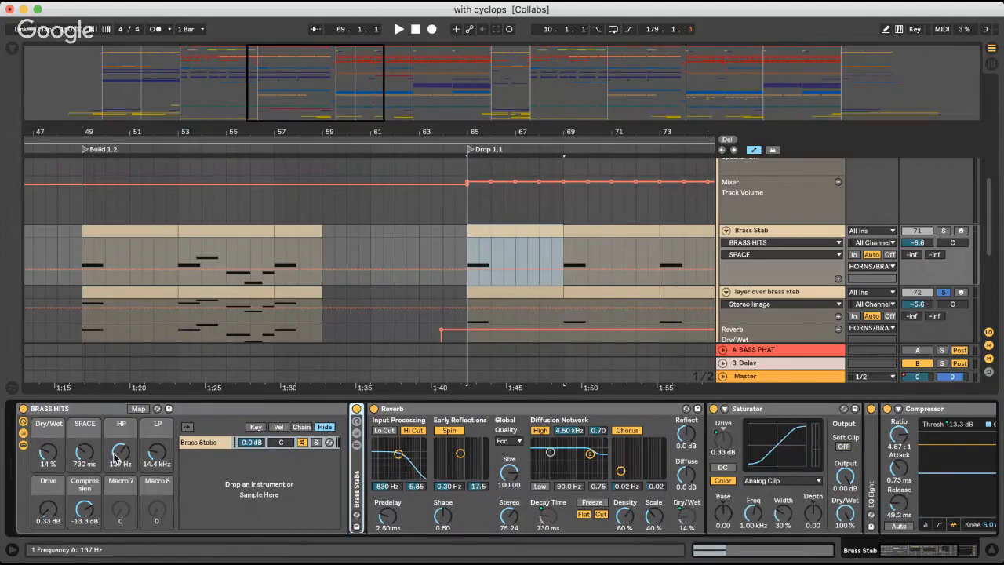
scroll(363, 458, right, 10)
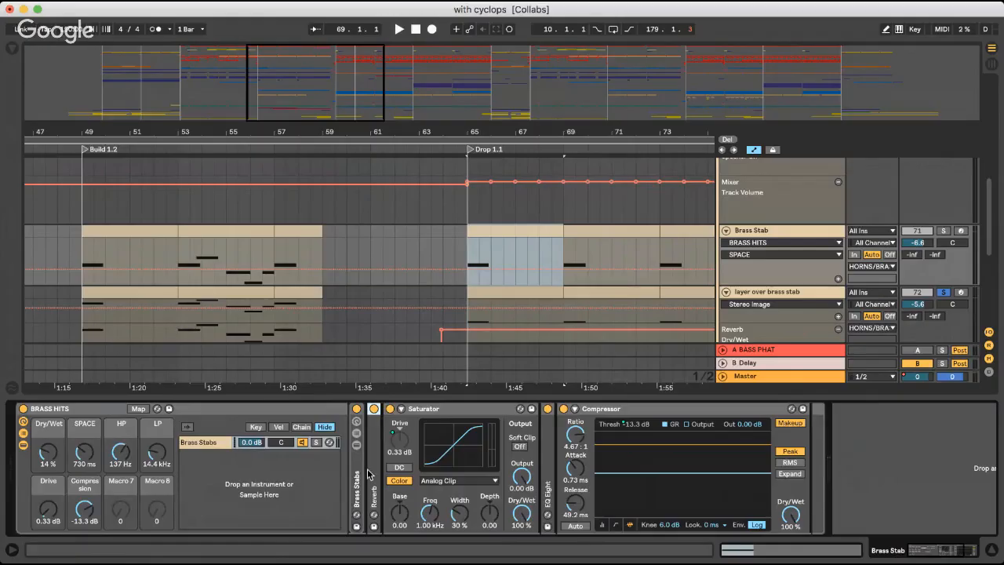
scroll(370, 473, left, 5)
double_click(358, 471)
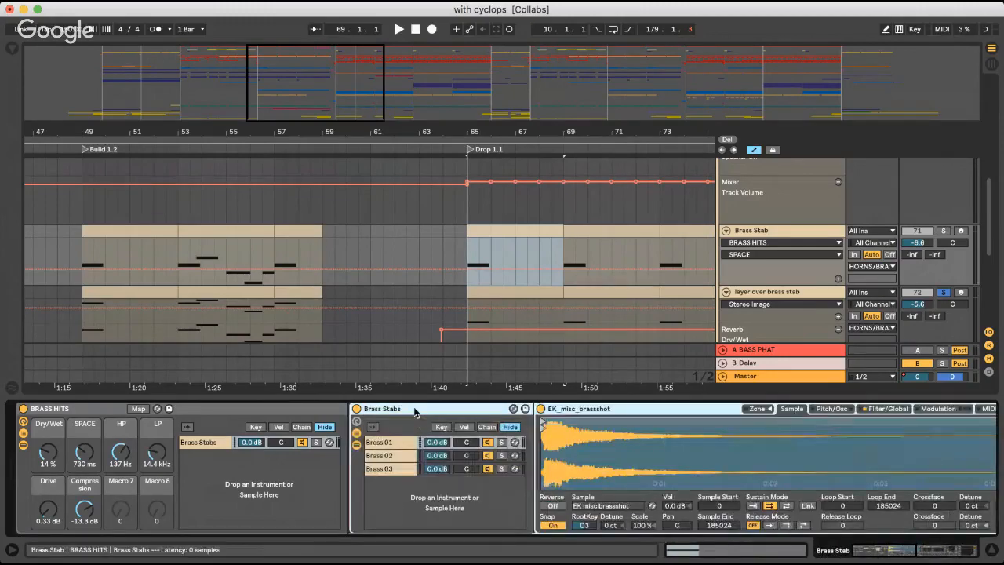
double_click(415, 411)
scroll(403, 475, right, 3)
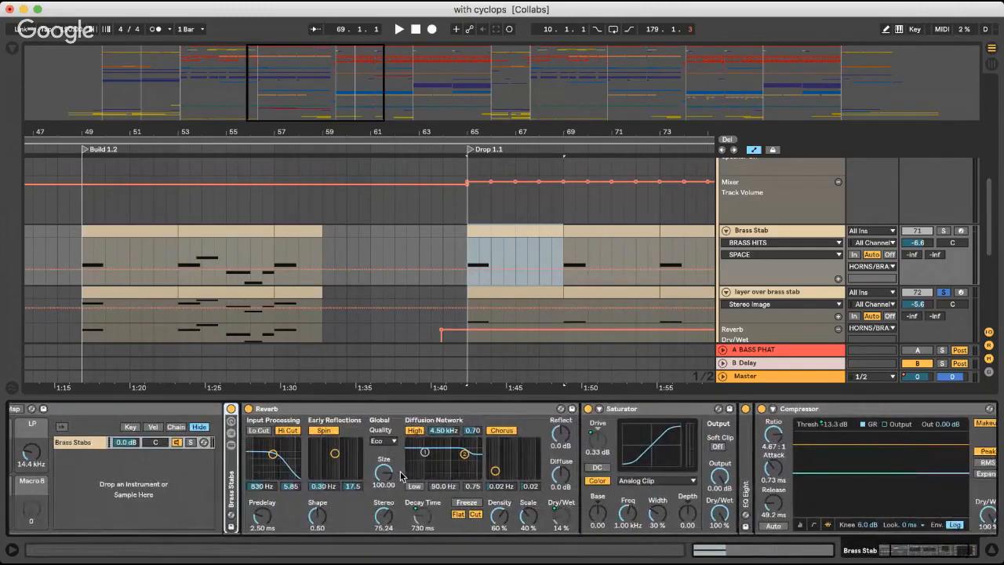
Fold Brass Stab's Reverb, Saturator, EQ Eight and Compressor devices and the BRASS HITS rack
double_click(356, 413)
double_click(345, 411)
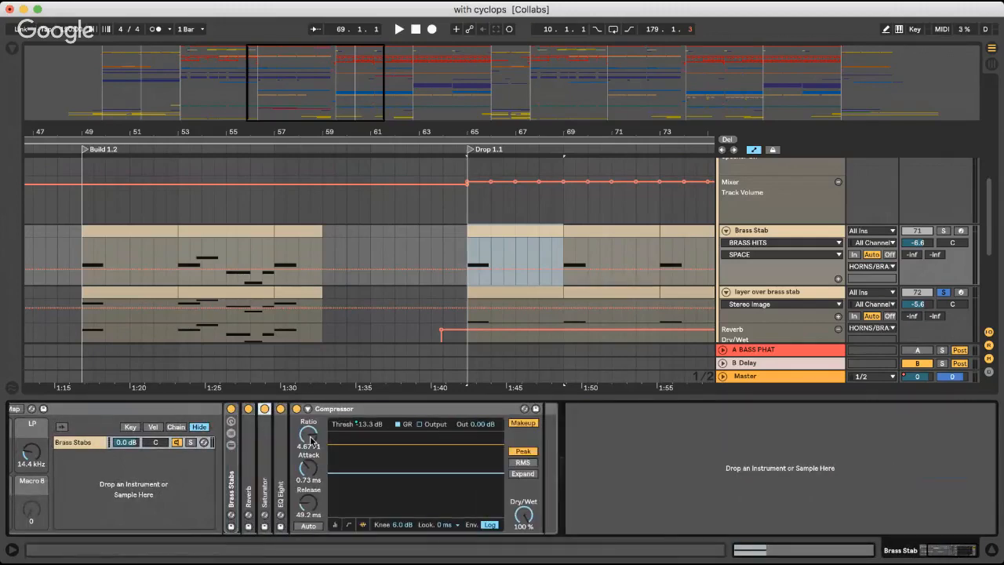
double_click(280, 449)
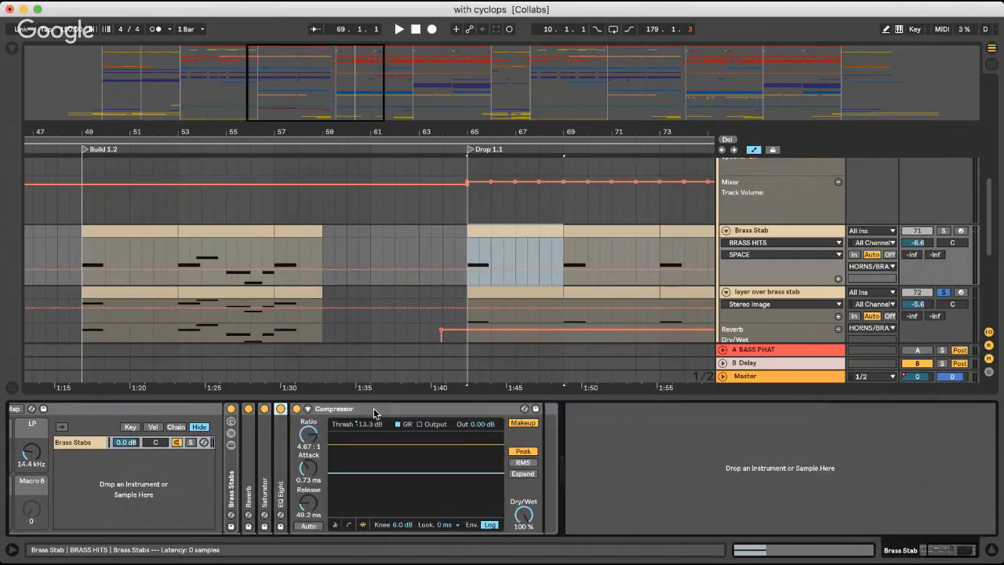
double_click(372, 412)
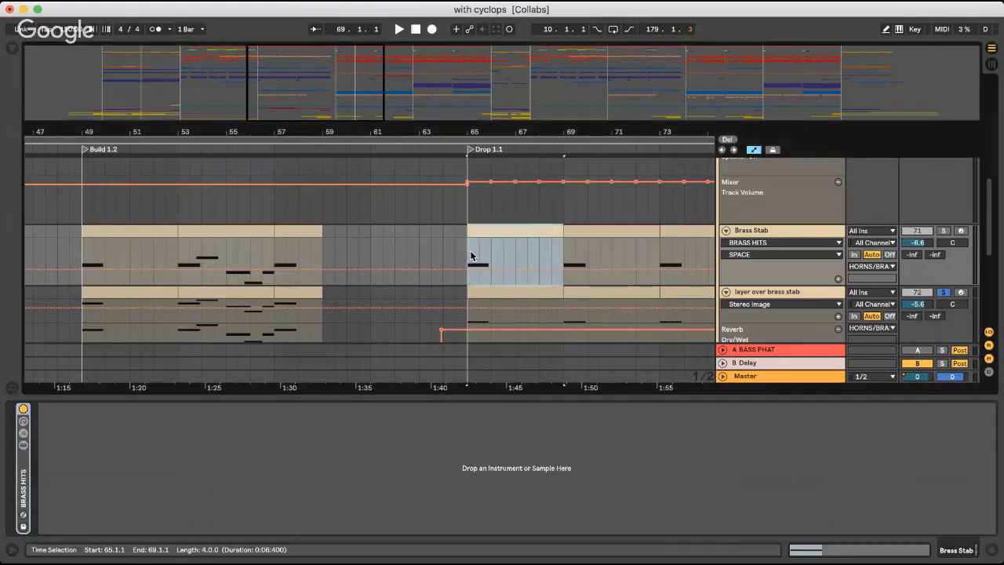
Set the playback start to bar 65 and audition Brass Stab in solo instead of its layer
click(467, 255)
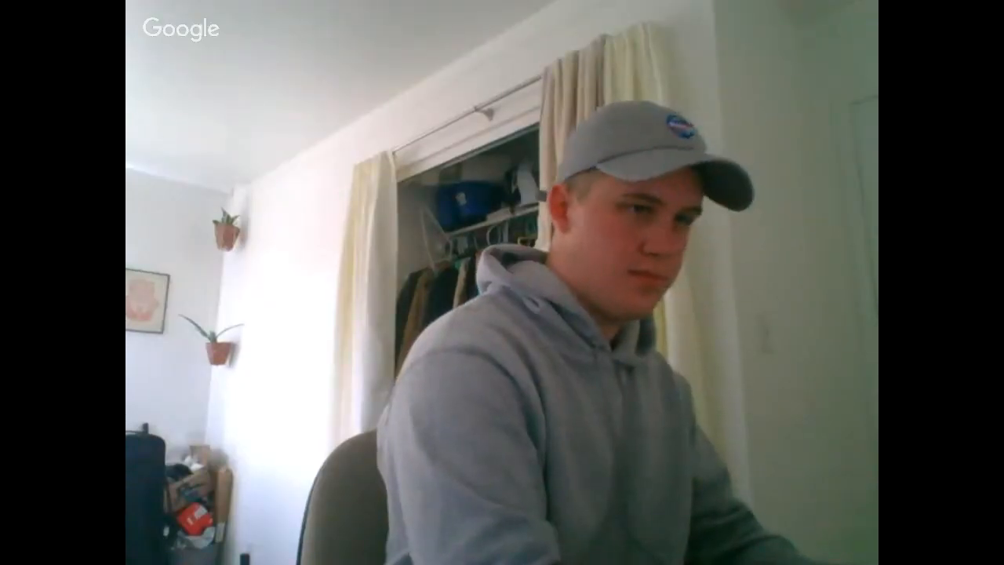
click(829, 296)
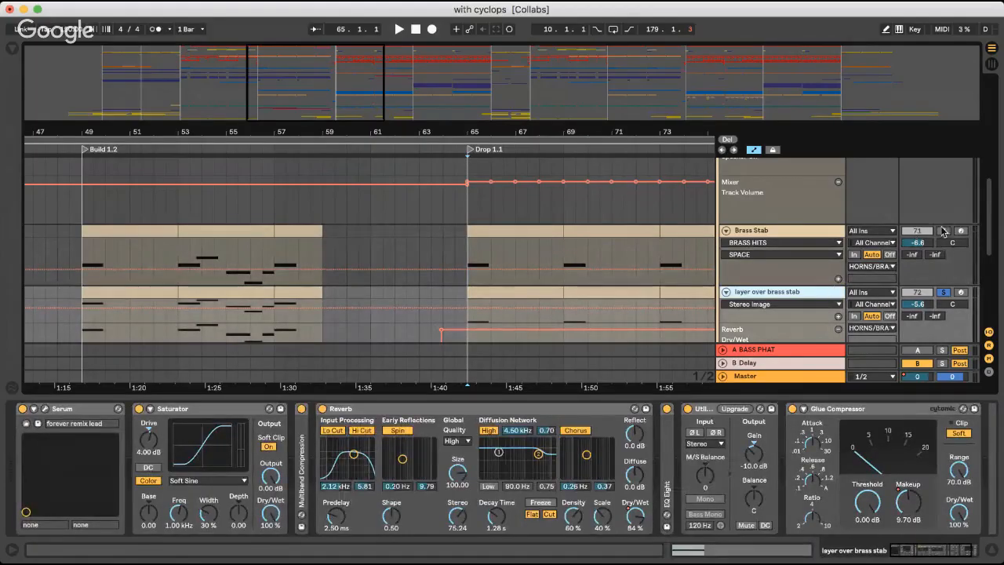
click(944, 232)
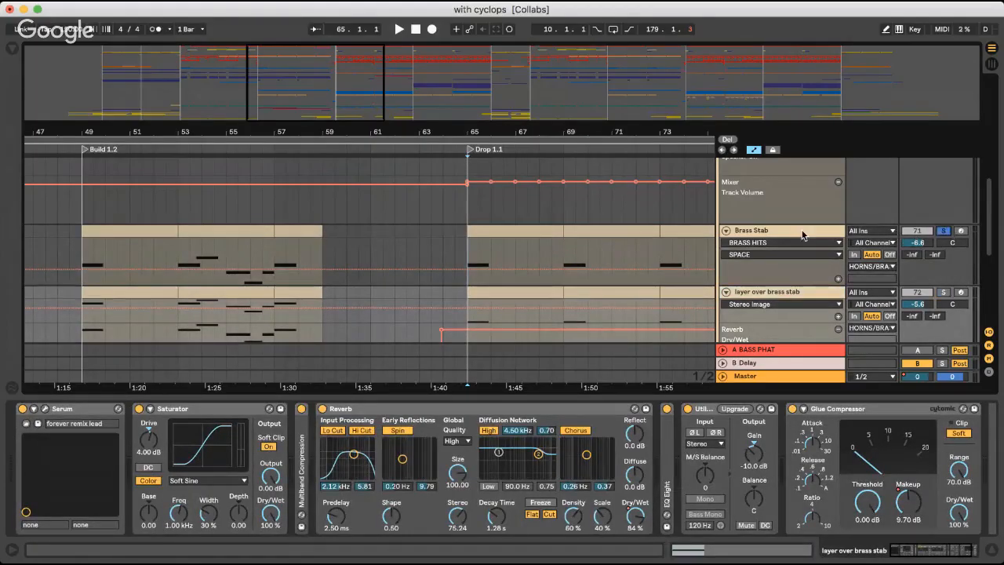
key(space)
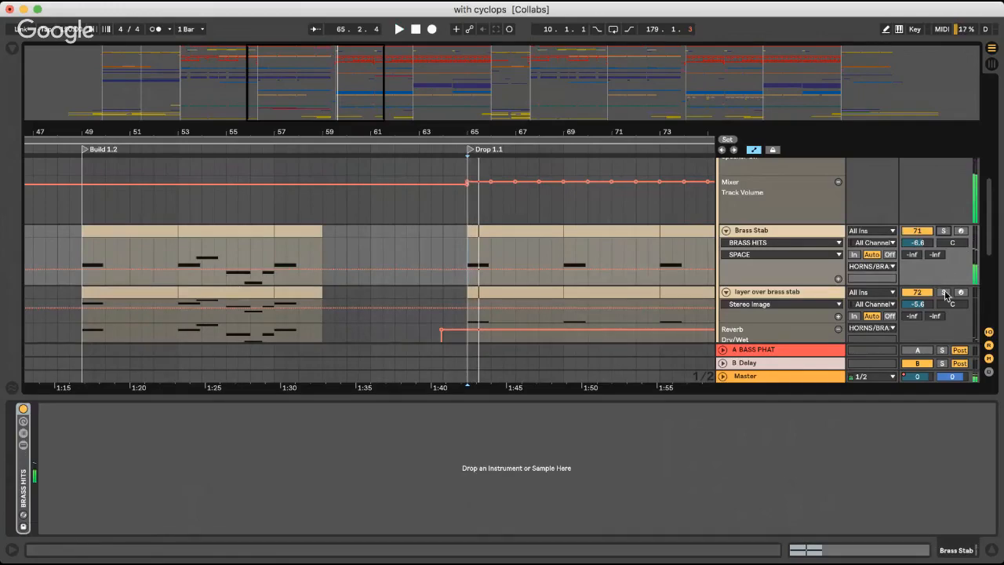
Solo the layer over brass stab track, show its devices and fold them from Serum through Glue Compressor
click(943, 292)
click(798, 291)
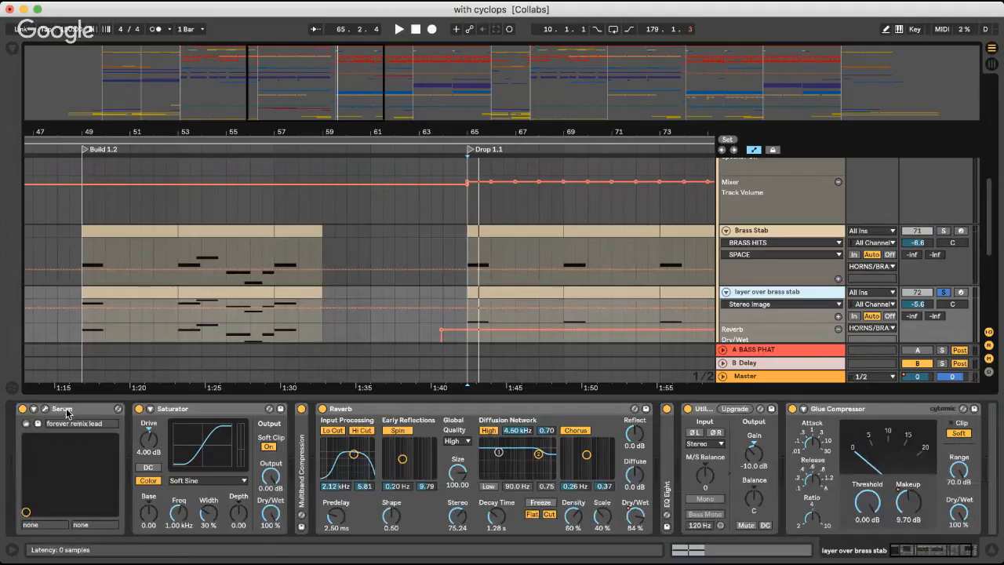
double_click(67, 410)
double_click(80, 410)
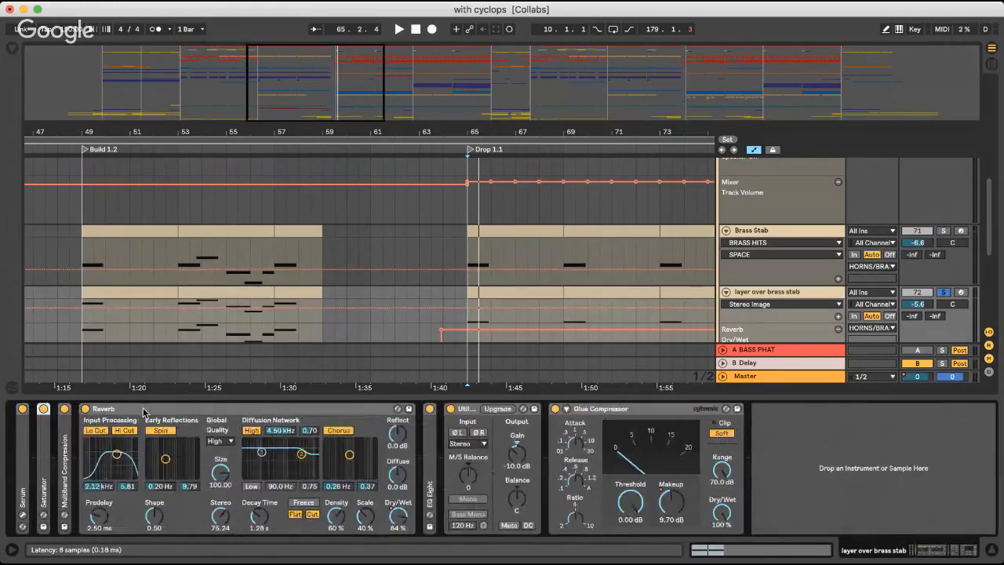
double_click(143, 411)
double_click(150, 410)
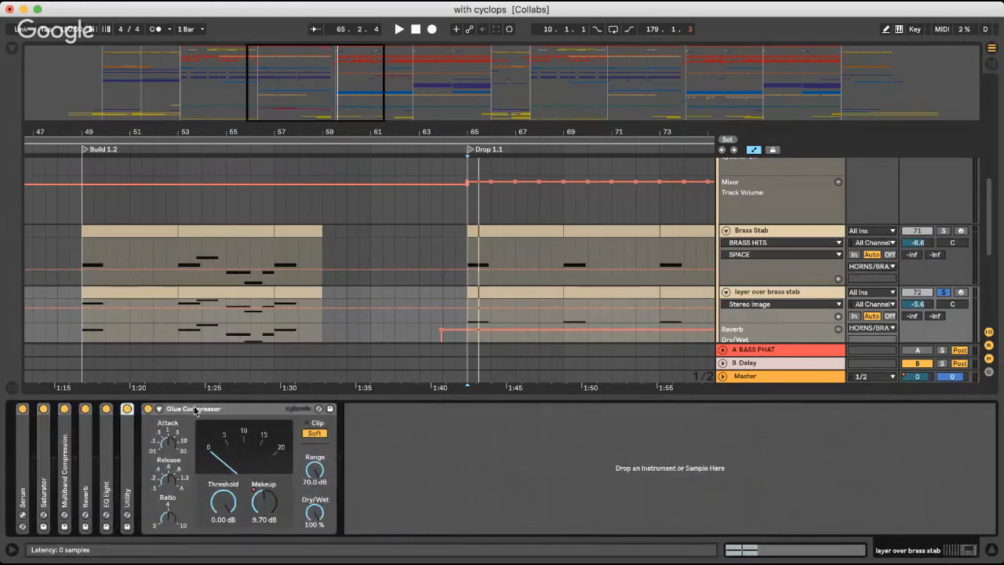
double_click(192, 408)
Hide the device view, turn off the layer track's solo and fold the HORNS/BRASS group
key(alt+super+l)
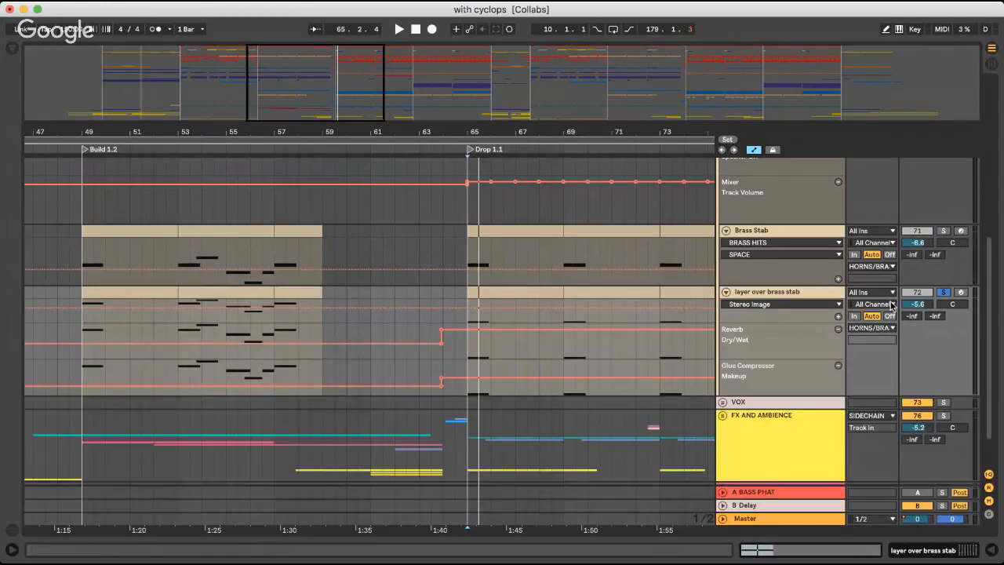
scroll(738, 237, up, 3)
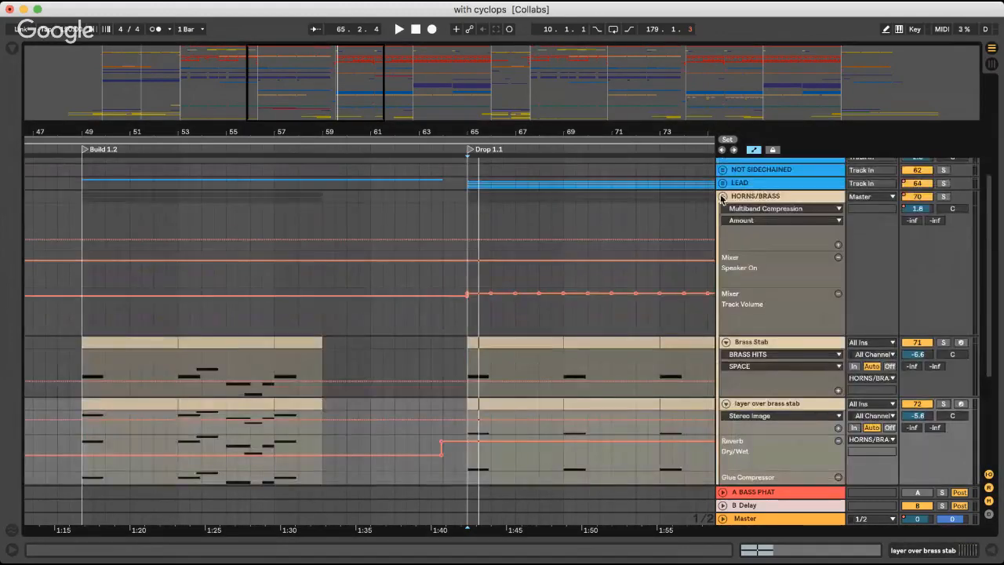
click(722, 197)
Unfold the LEAD group, audition Brass Lead 01 in solo from 65.3.1, stop playback and turn its solo off
scroll(721, 223, up, 3)
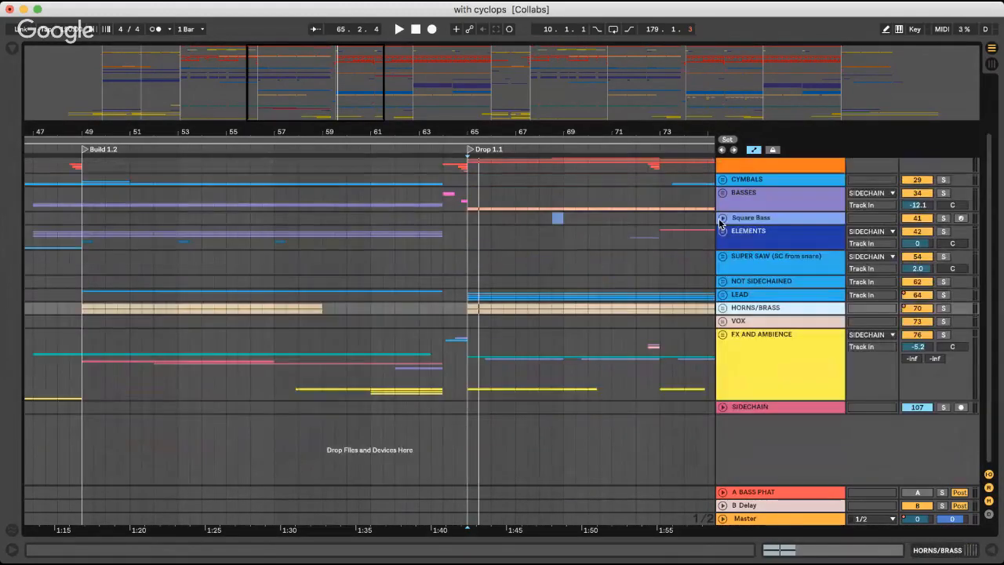
click(722, 295)
scroll(722, 297, down, 3)
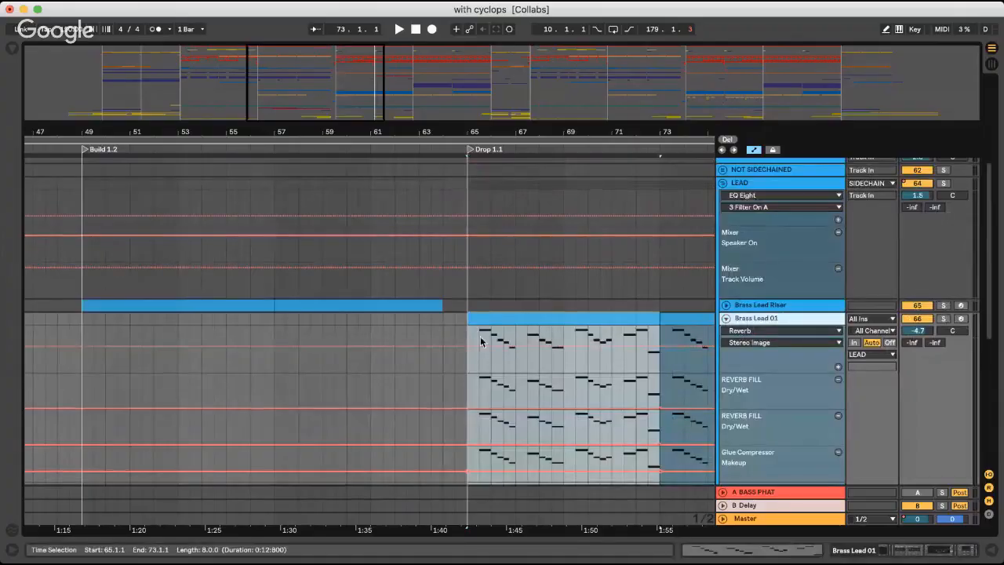
click(479, 333)
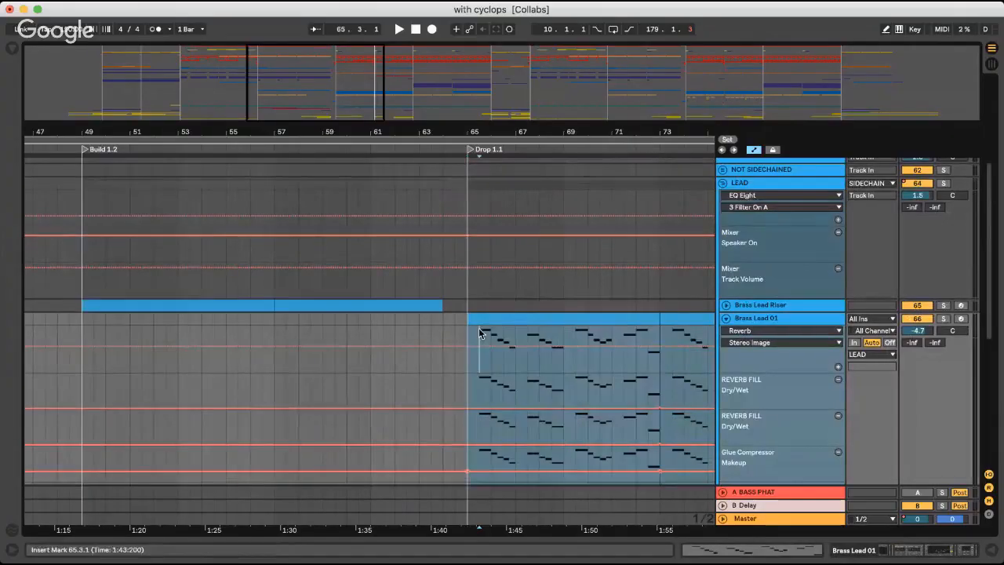
click(943, 319)
key(space)
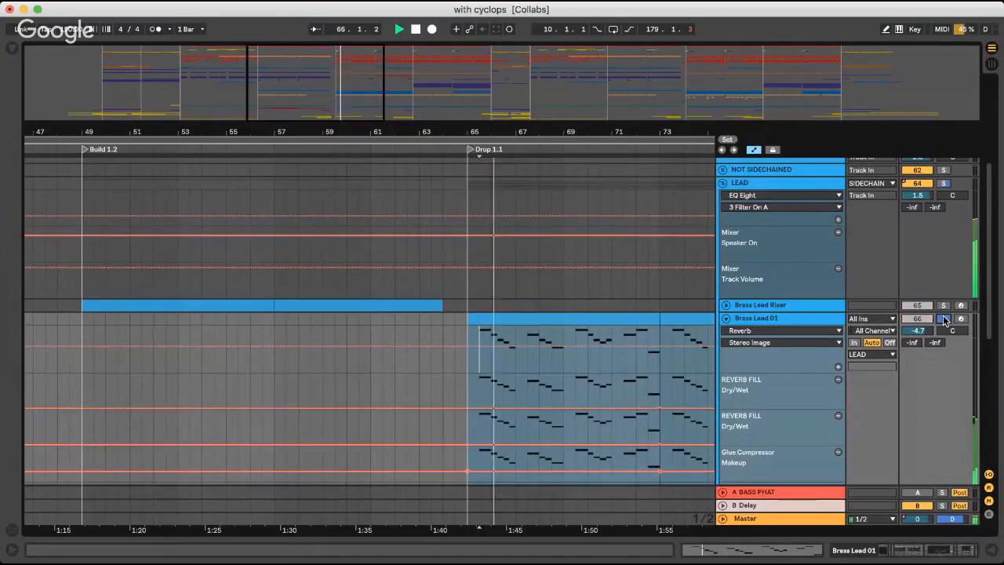
key(space)
click(944, 318)
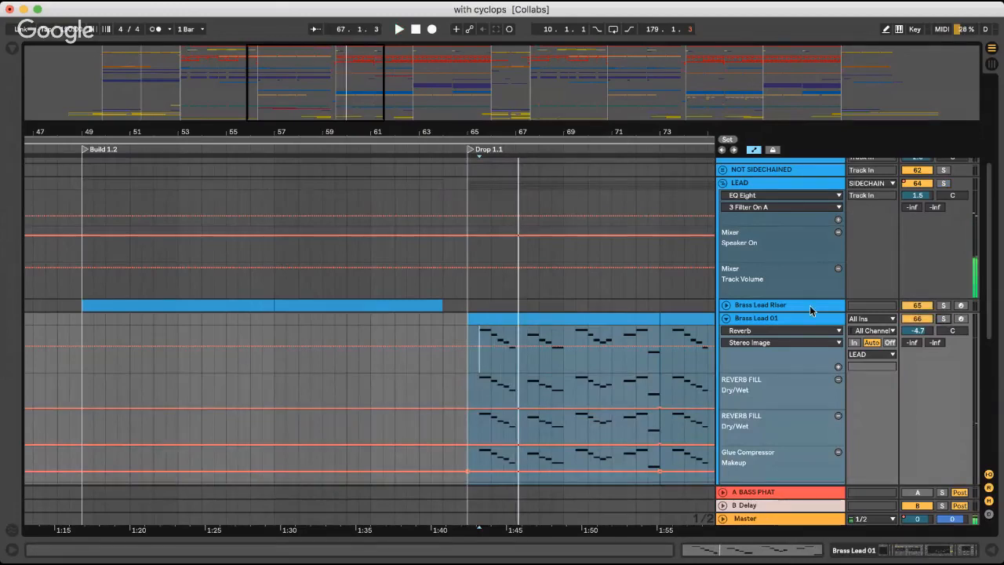
Select the Brass Lead 01 track and examine its REVERB FILL, Glue Compressor and Reverb automation lanes
click(788, 319)
scroll(806, 327, down, 3)
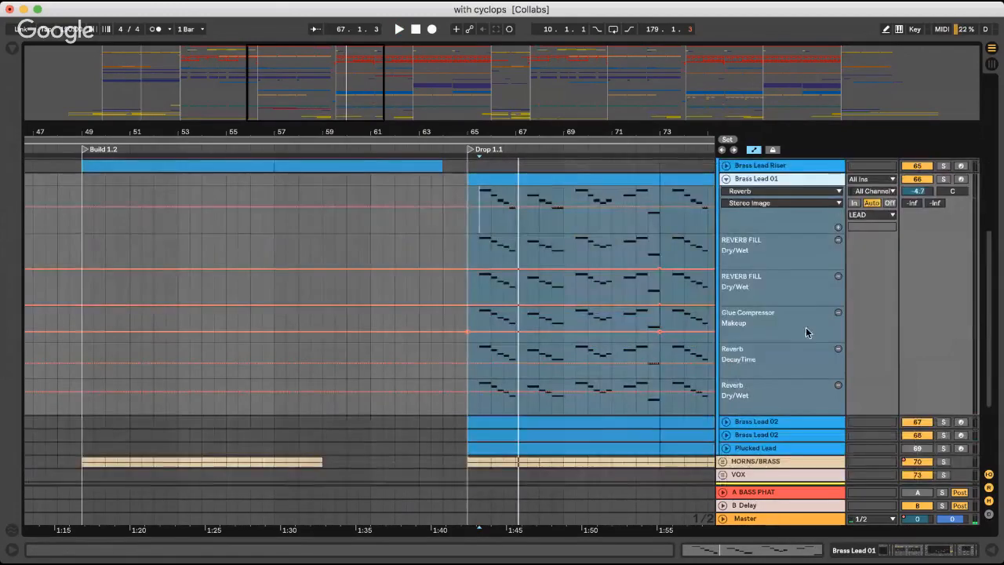
double_click(740, 239)
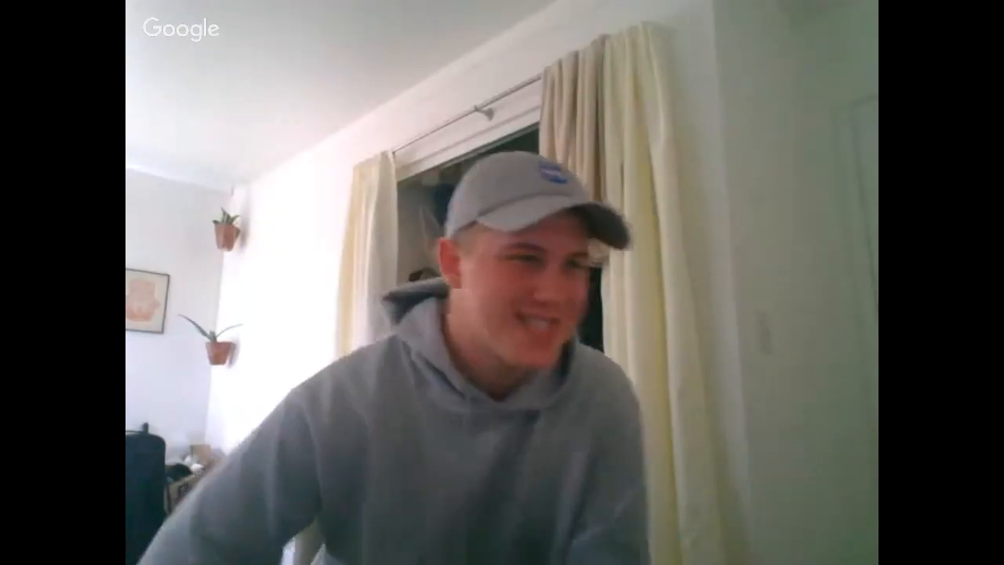
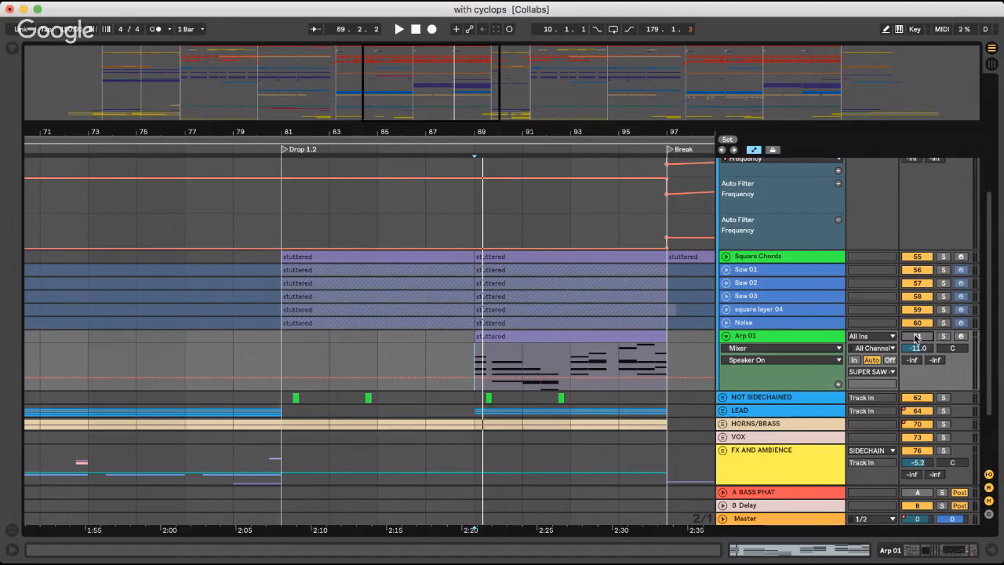
Activate and solo the Arp 01 track, audition it from 89.1.1 and unfold OTT in its device chain
click(916, 337)
click(943, 336)
click(474, 352)
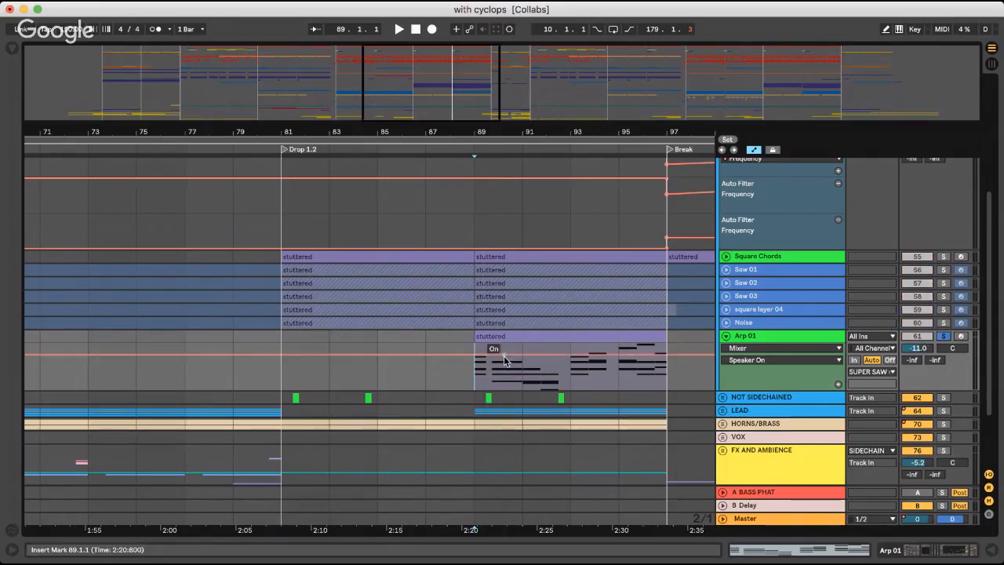
key(space)
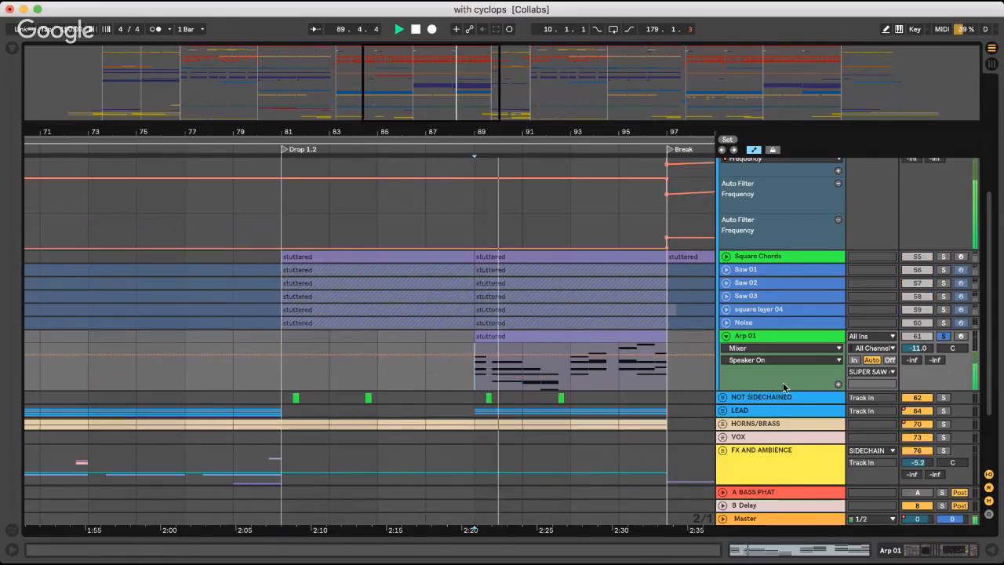
key(space)
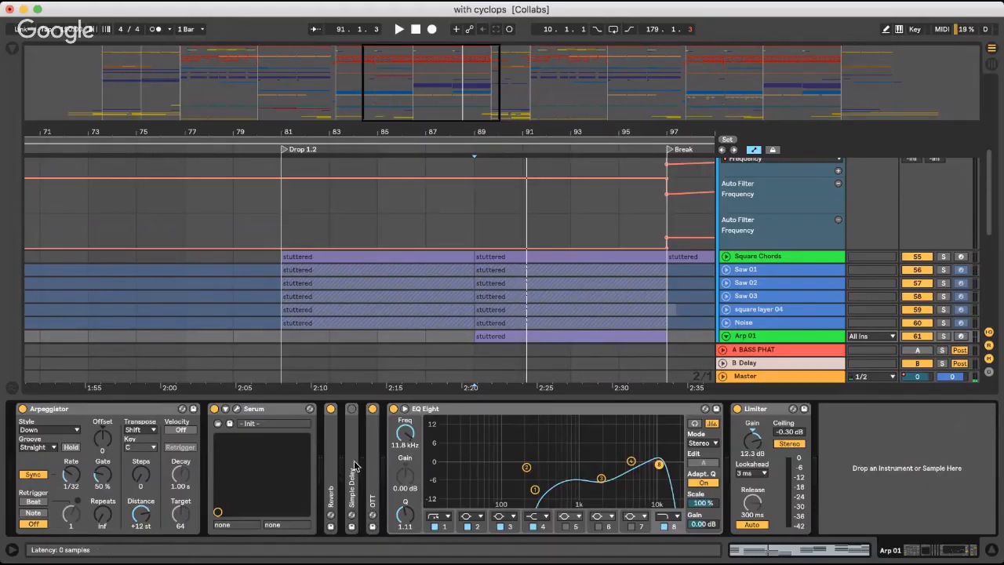
double_click(372, 458)
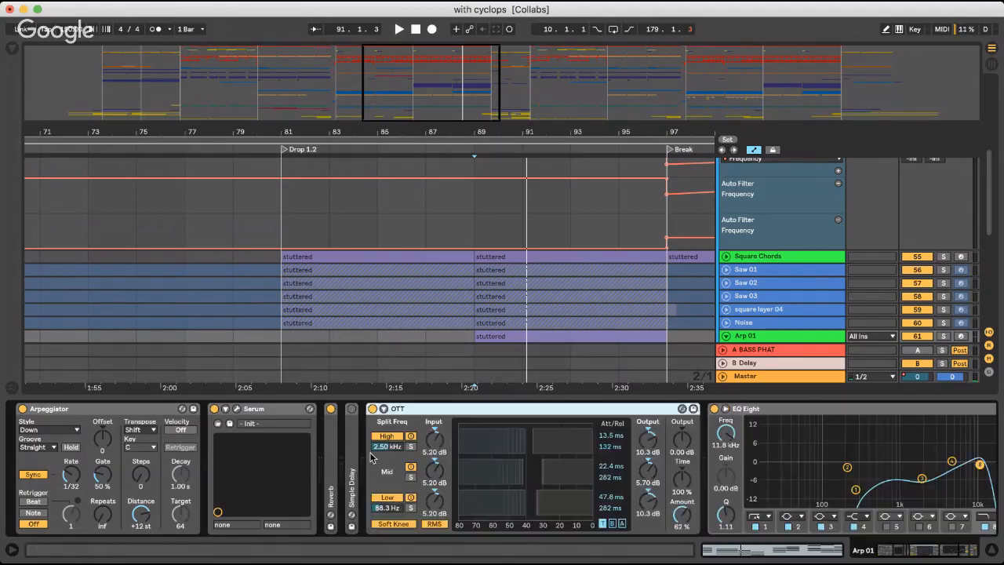
scroll(462, 303, down, 3)
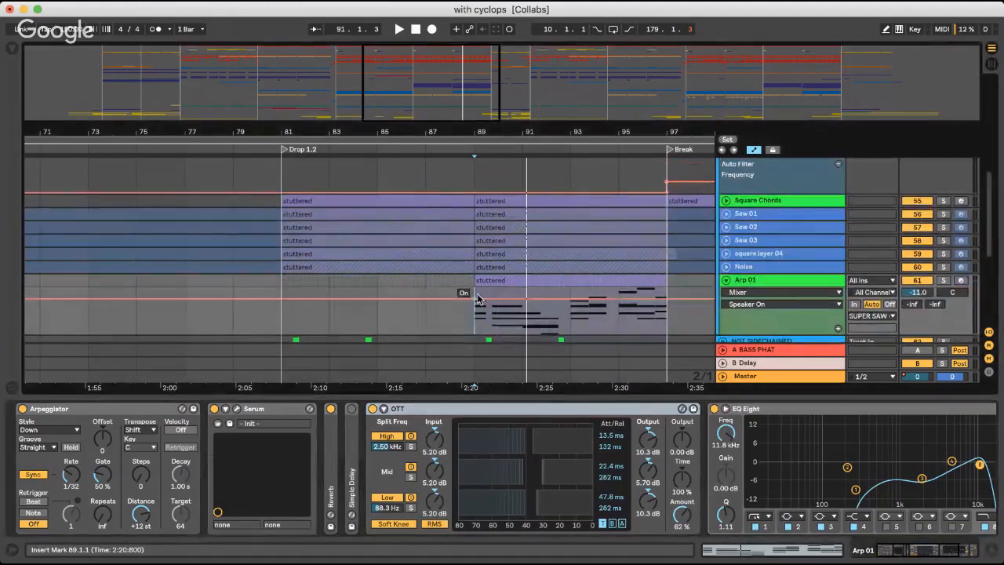
Hide the device view, deactivate the Arp 01 track and fold it
click(475, 314)
key(super+alt+l)
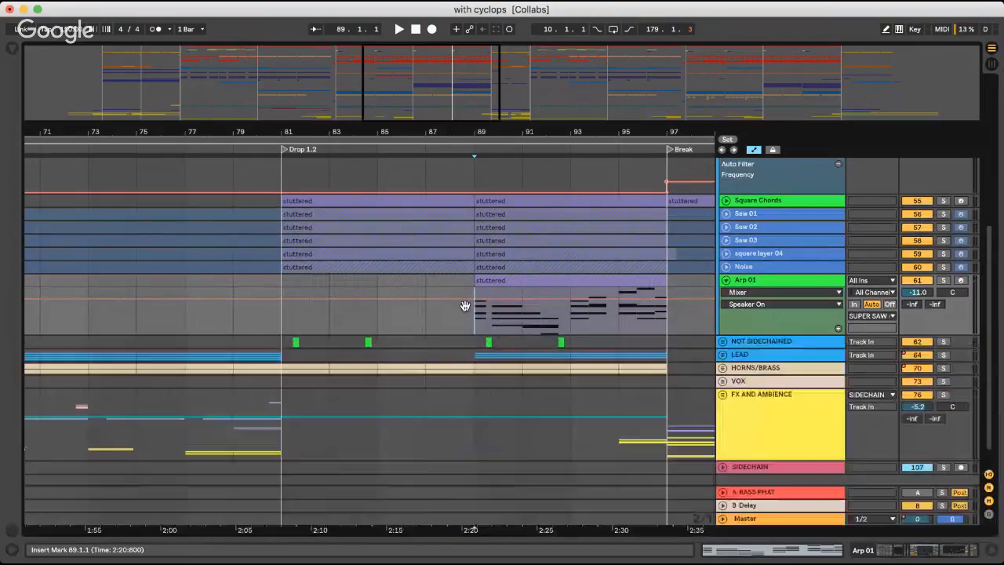
click(910, 282)
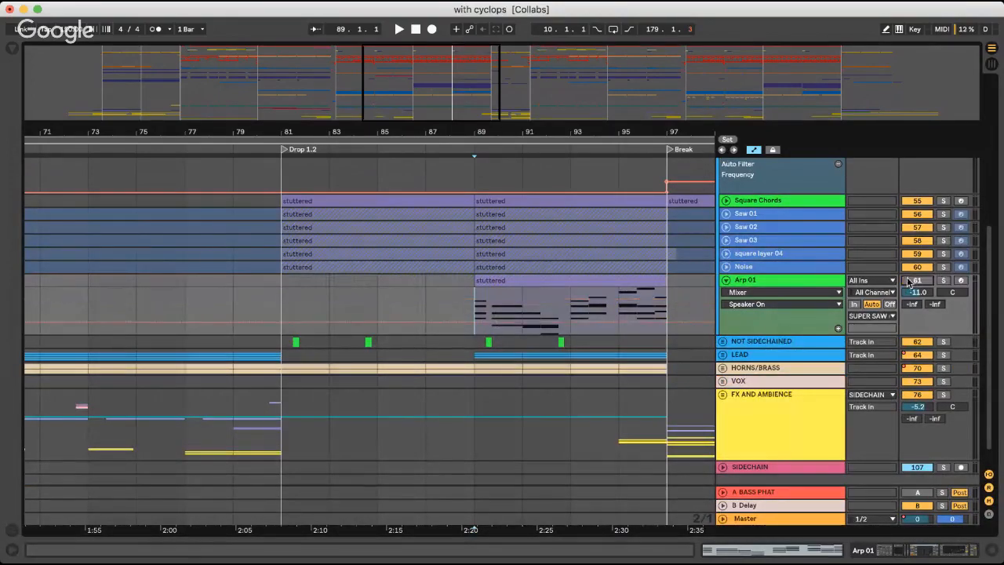
click(725, 280)
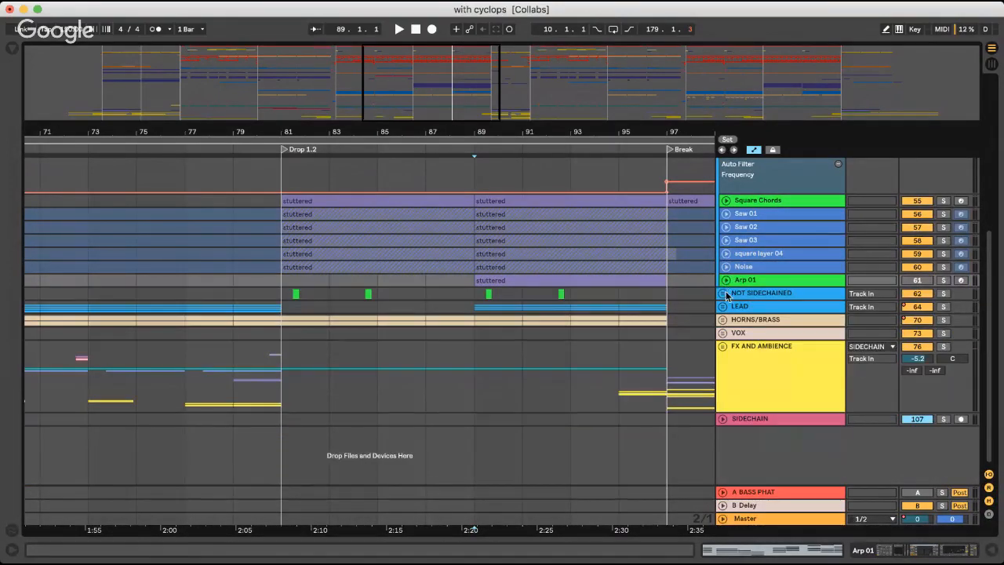
Unfold the NOT SIDECHAINED group and its Chord Hits track, and audition Chord Hits in solo from 81.1.1
click(723, 294)
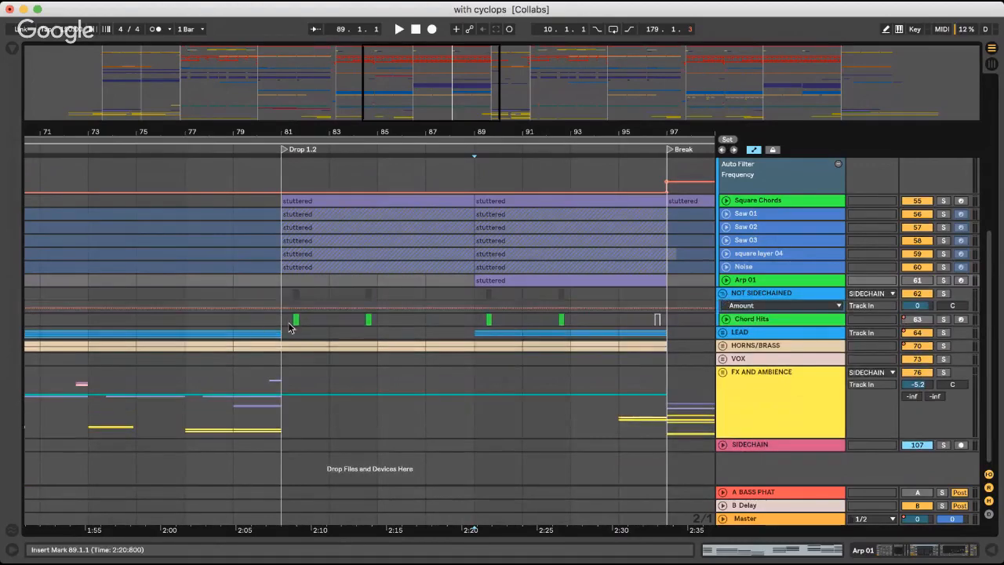
click(722, 320)
click(290, 336)
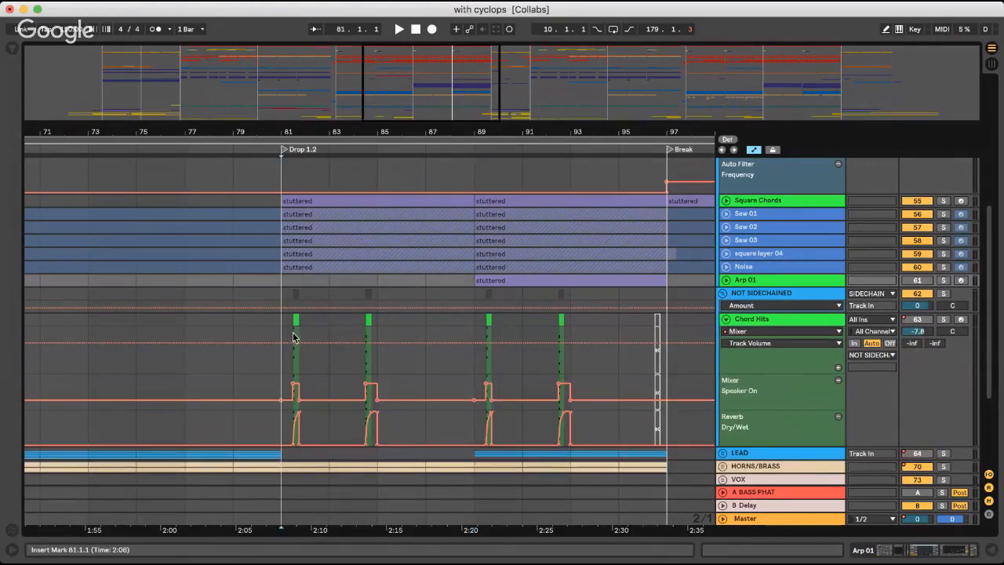
key(space)
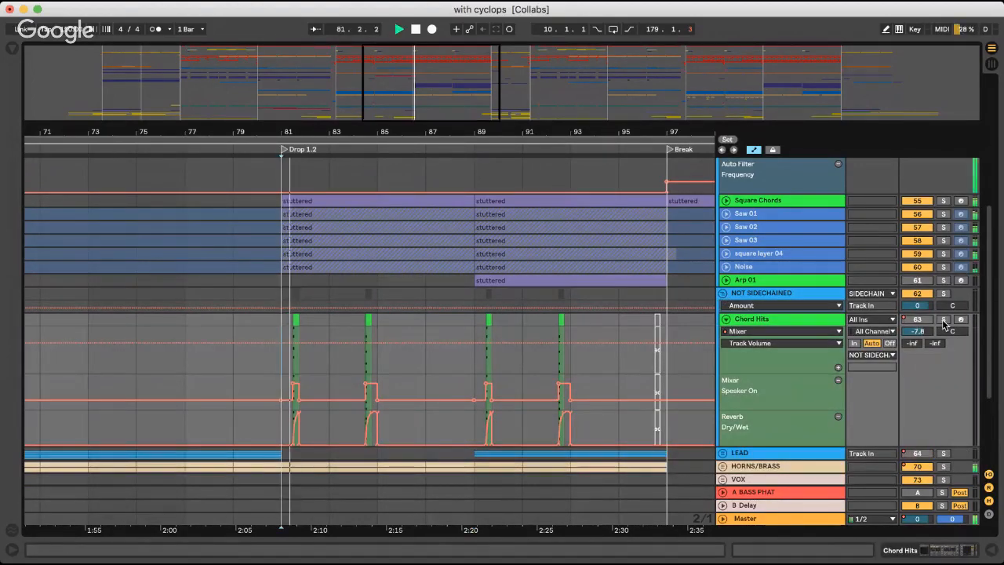
click(943, 319)
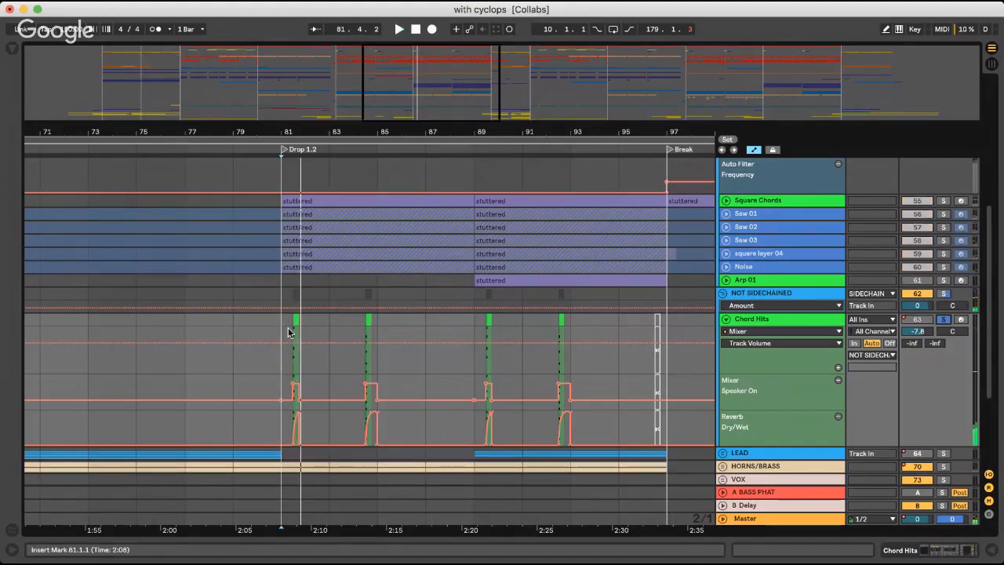
Examine the first Chord Hits clip's Speaker On and Reverb Dry/Wet automation up close and replay it from 81.3.1
key(plus)
key(plus)
key(plus)
key(plus)
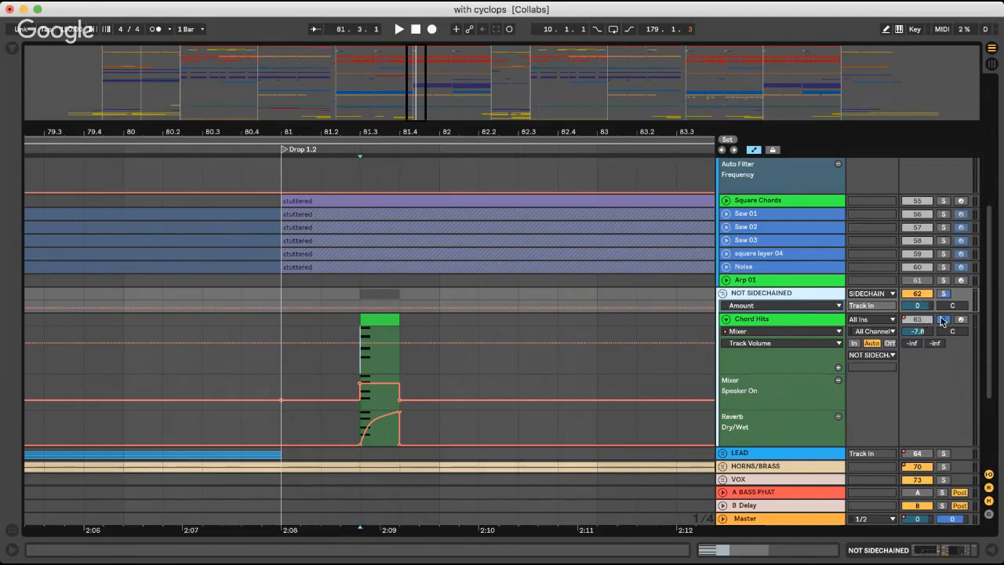
key(space)
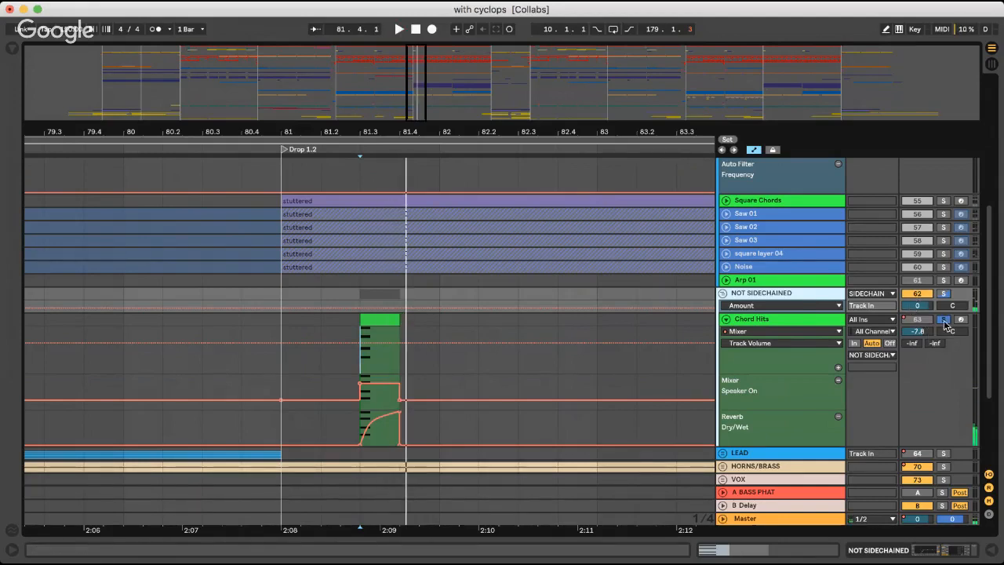
Turn off the Chord Hits solo and fold the track and the NOT SIDECHAINED group
click(944, 321)
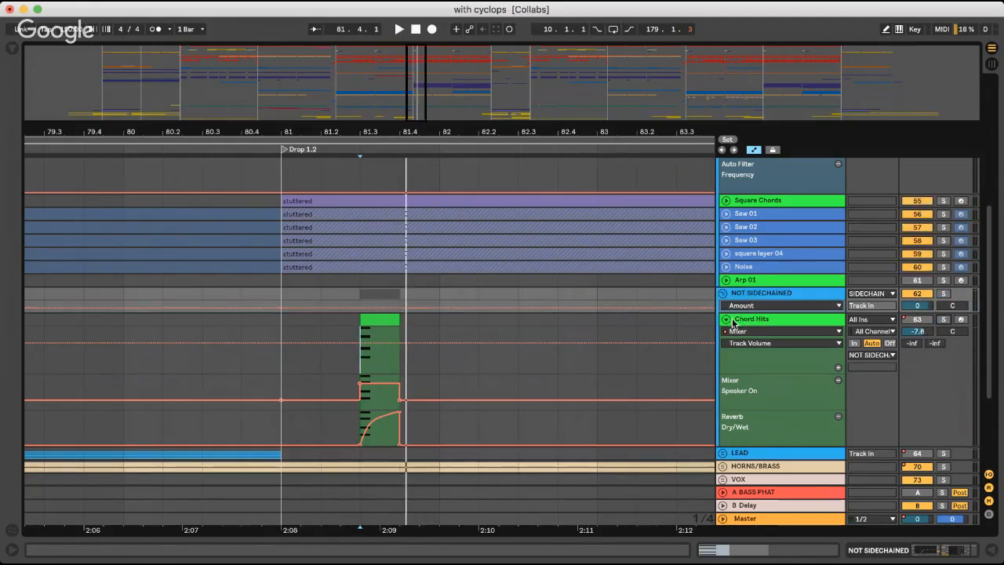
click(728, 320)
click(723, 294)
Play the second half of Drop 1.2 from 89.1.1 and unfold the LEAD group
scroll(360, 303, right, 2)
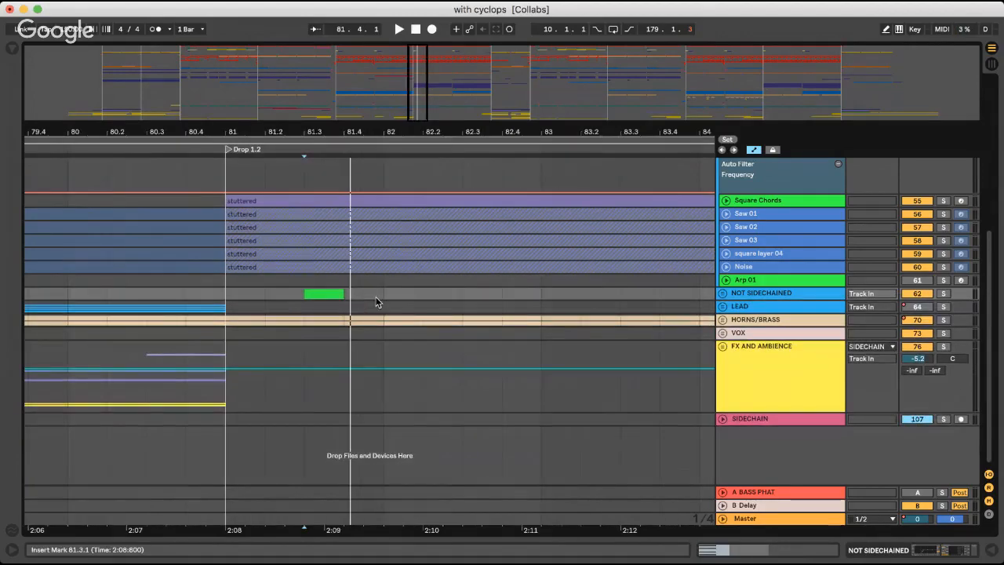
click(398, 291)
key(minus)
key(minus)
key(minus)
key(minus)
scroll(400, 291, right, 3)
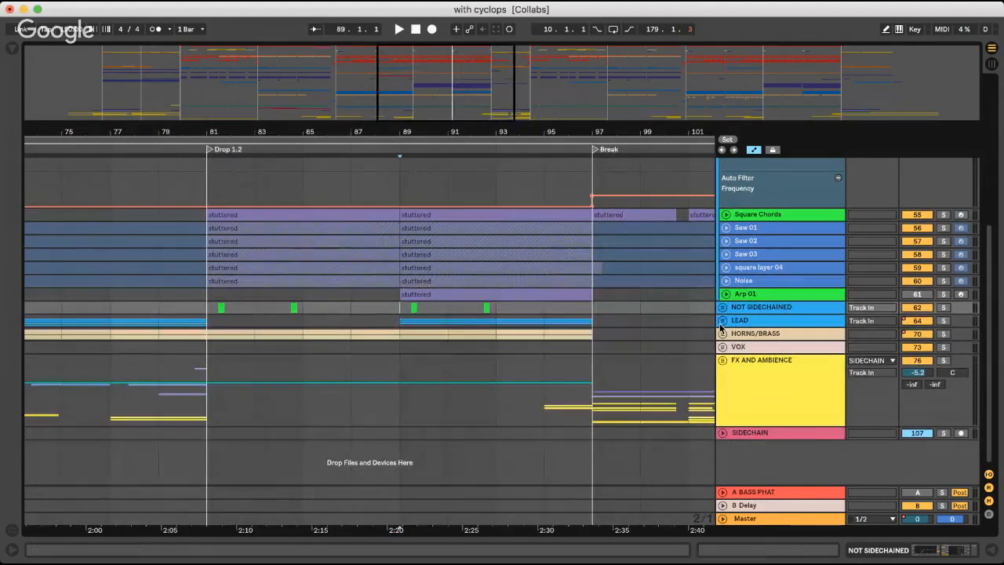
click(723, 320)
click(722, 320)
key(space)
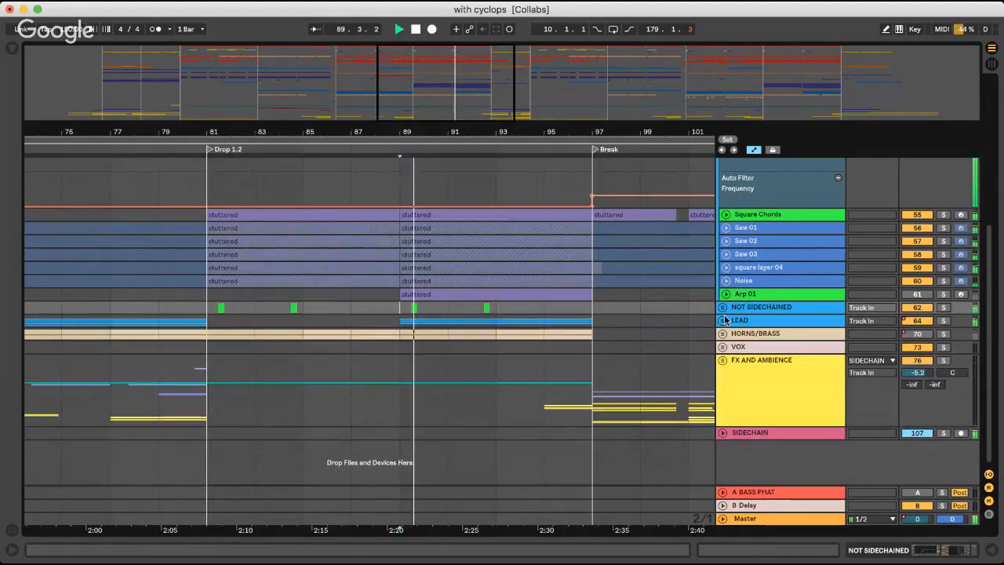
click(723, 320)
Unfold the Brass Lead Riser track to check it and fold it again while the drop plays into the Break
scroll(741, 326, down, 3)
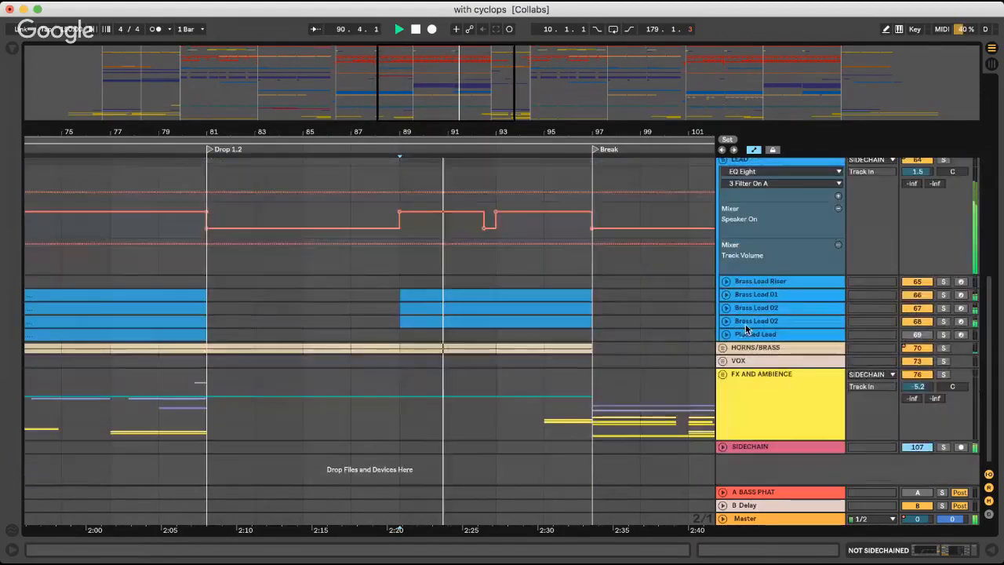
scroll(738, 330, up, 2)
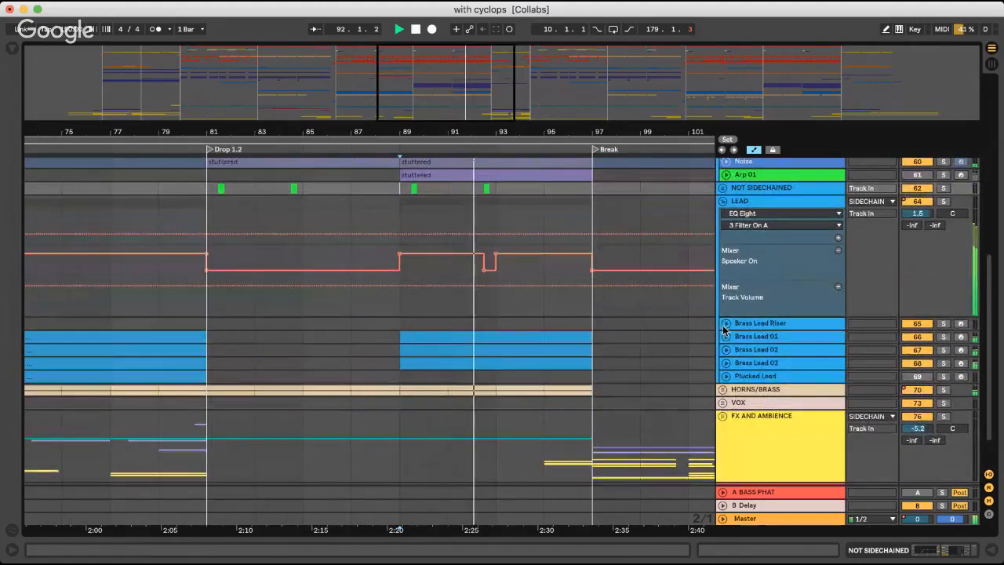
click(725, 324)
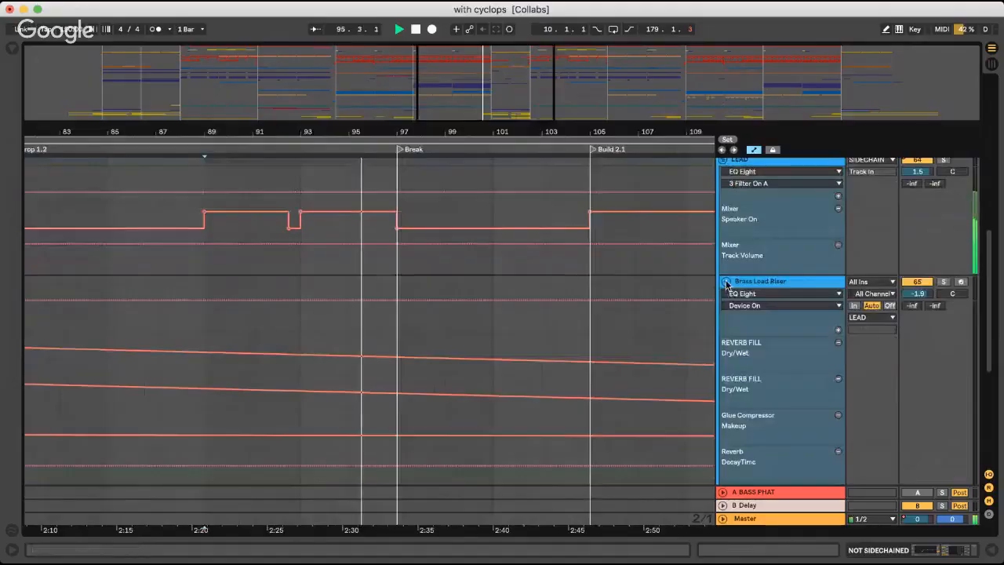
click(726, 281)
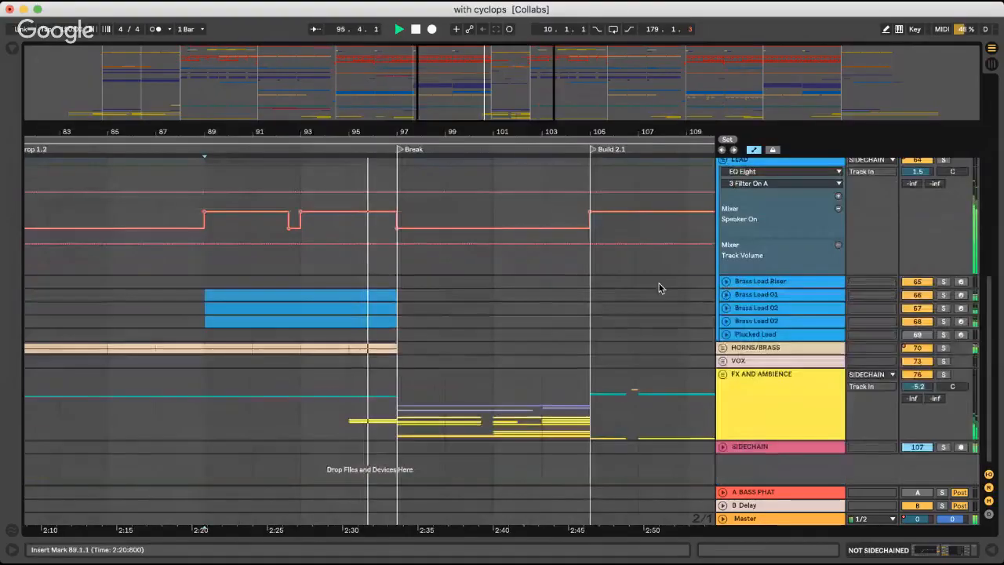
scroll(426, 246, up, 3)
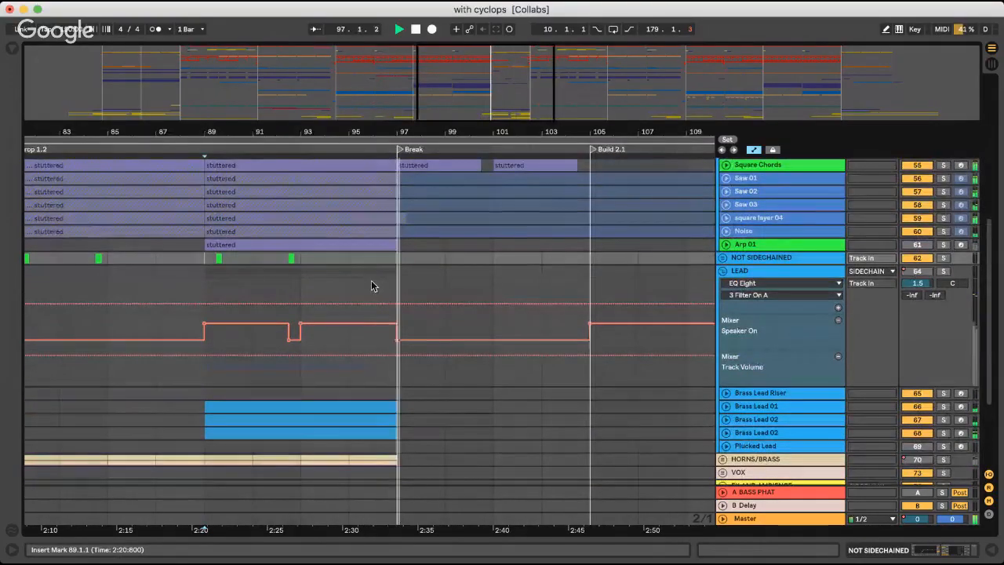
Stop playback, return the insert marker to 89.1.1 and fold the LEAD group
key(space)
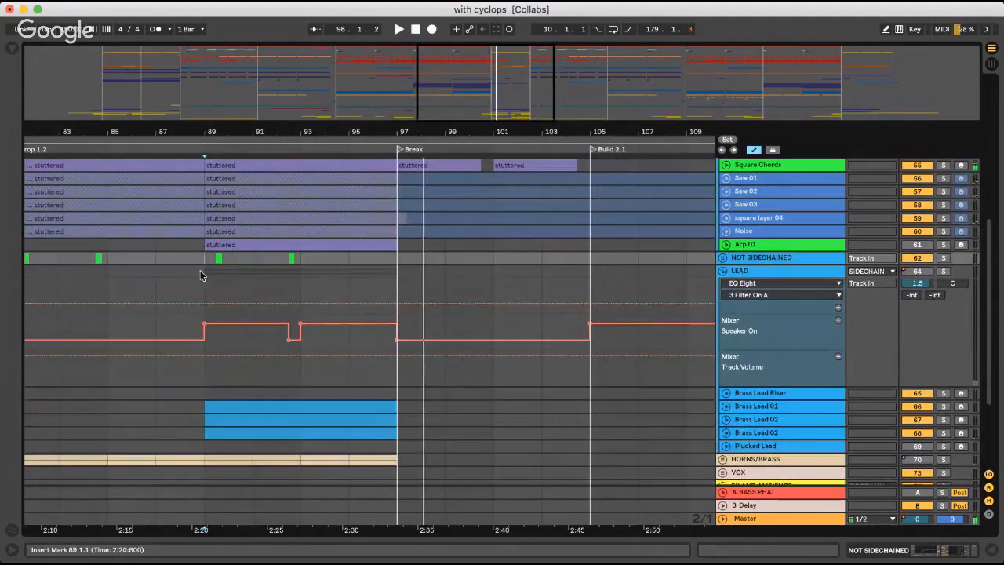
click(200, 274)
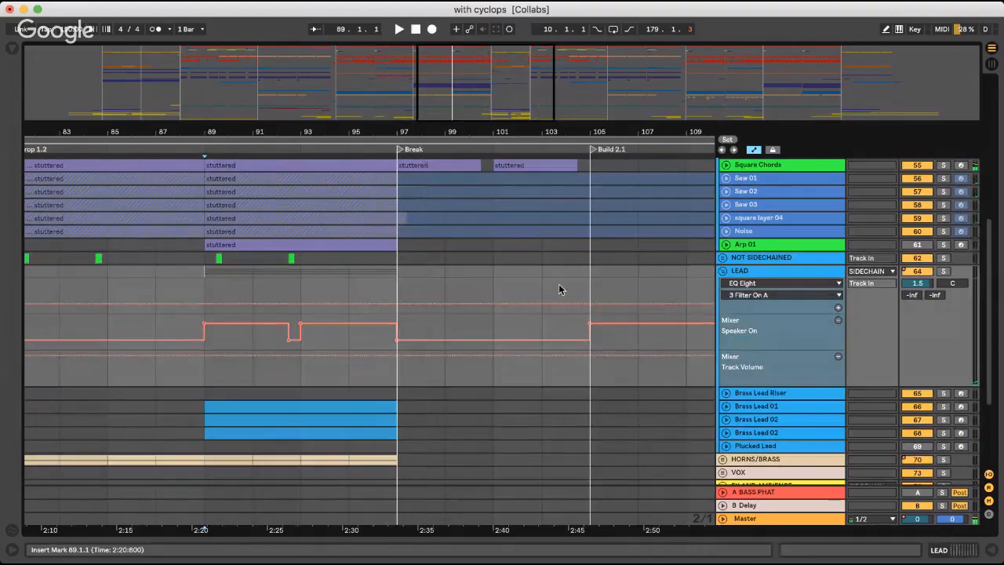
click(722, 272)
Fold the SUPER SAW group and audition the start of the Break from 97.1.1
scroll(723, 278, up, 1)
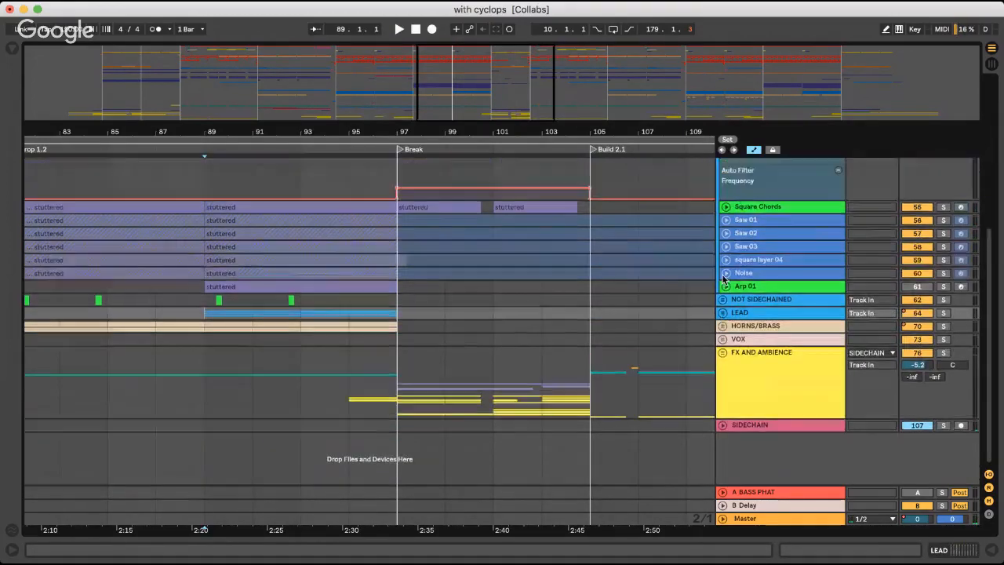
scroll(502, 279, up, 2)
click(399, 271)
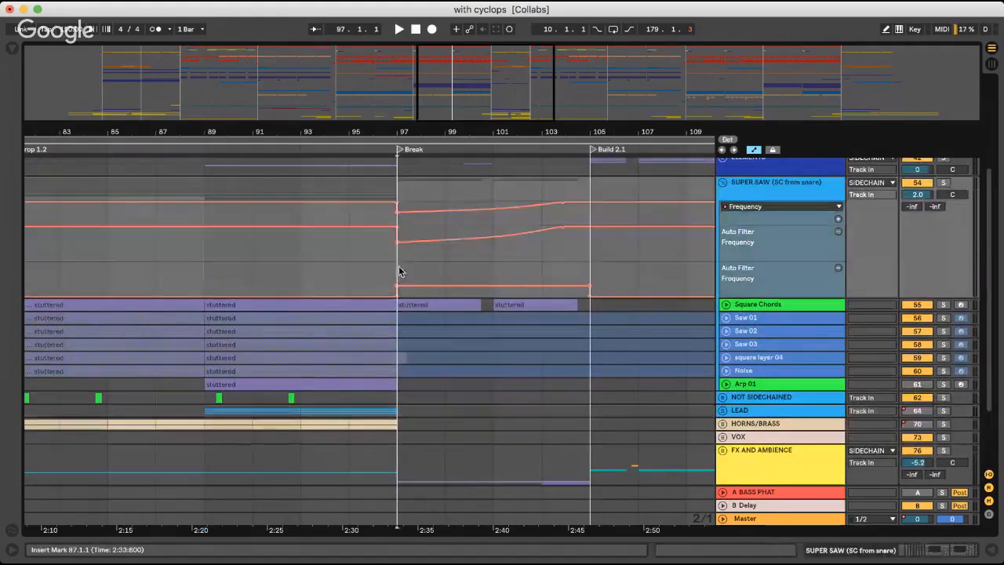
scroll(345, 270, up, 3)
scroll(345, 270, right, 3)
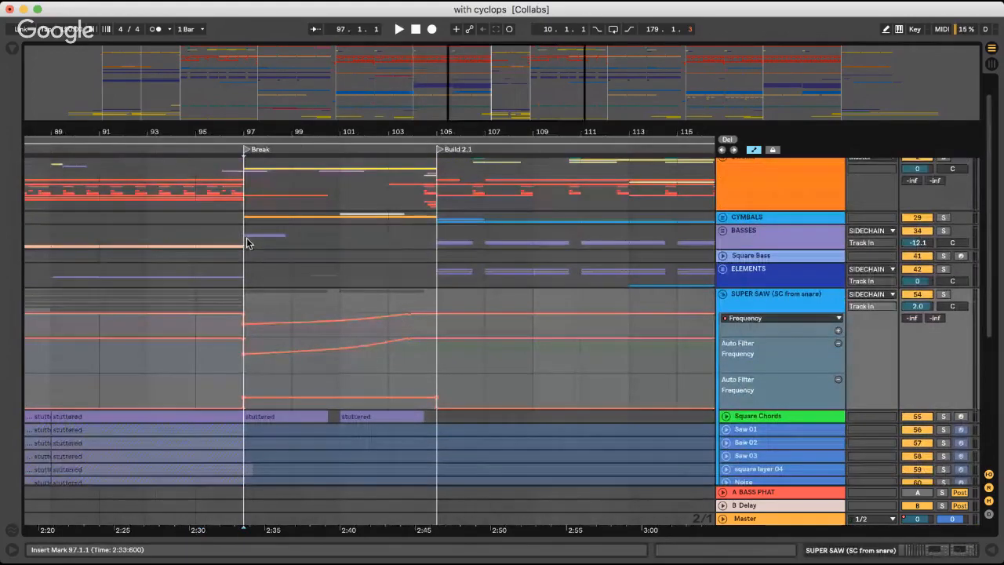
click(246, 243)
click(723, 296)
key(space)
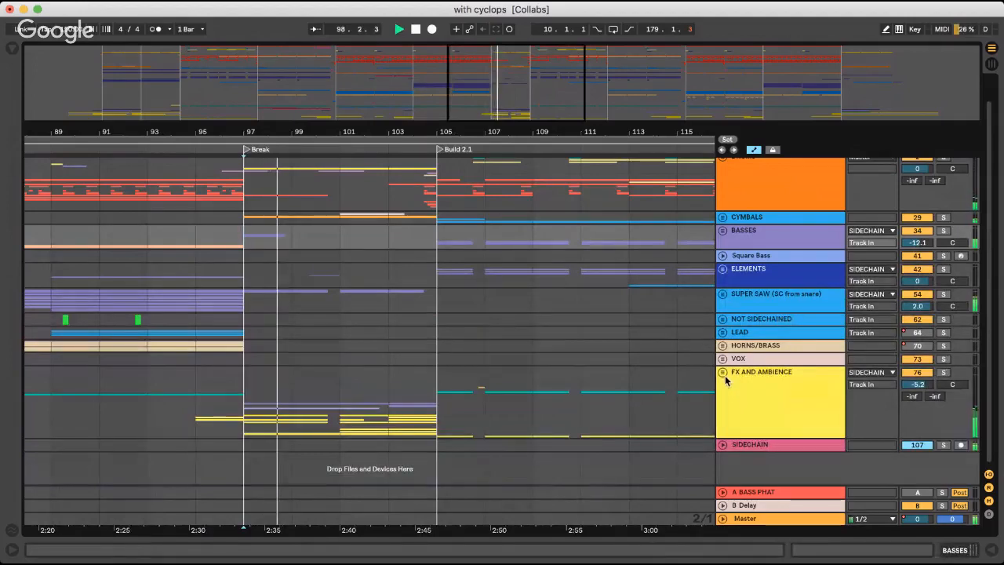
key(space)
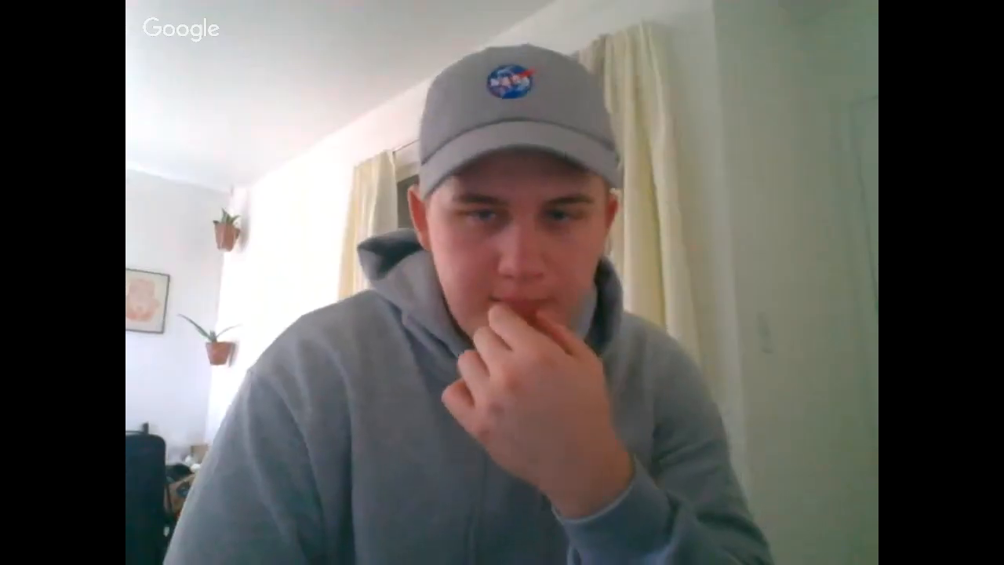
Unfold the FX AND AMBIENCE group and select the first Crackle_02_SP clip on the Tape Noise track
click(722, 375)
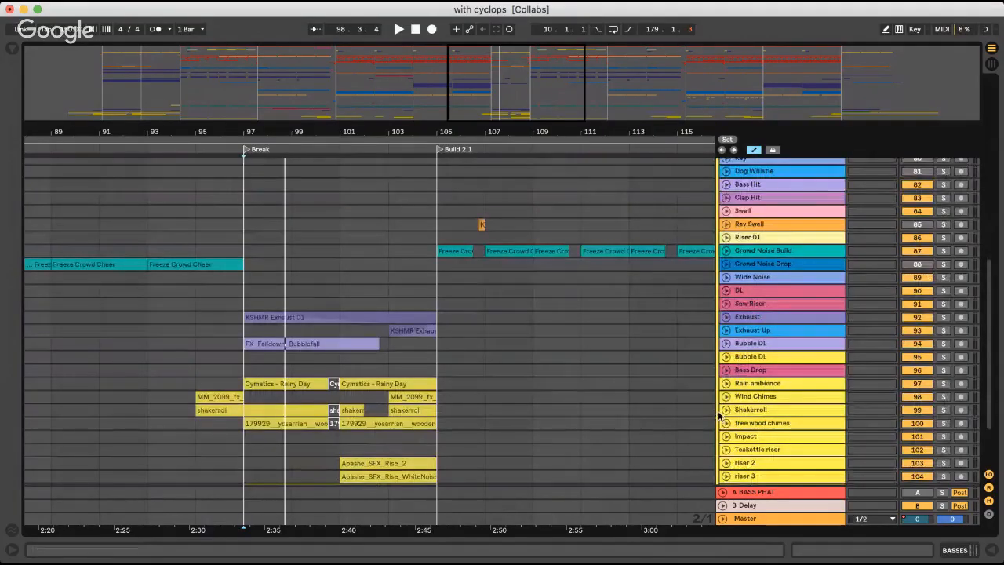
scroll(725, 420, down, 3)
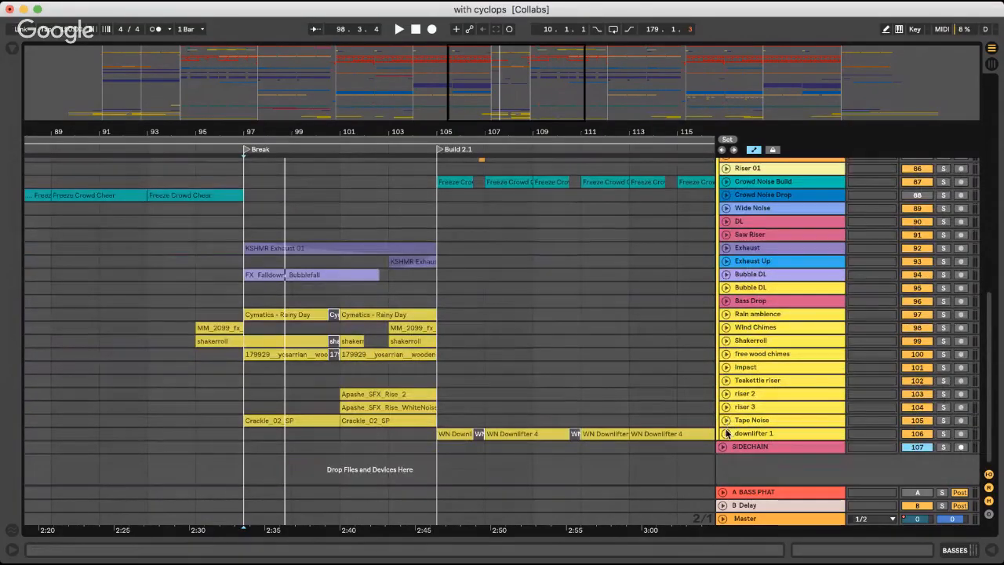
click(726, 434)
click(726, 434)
click(262, 421)
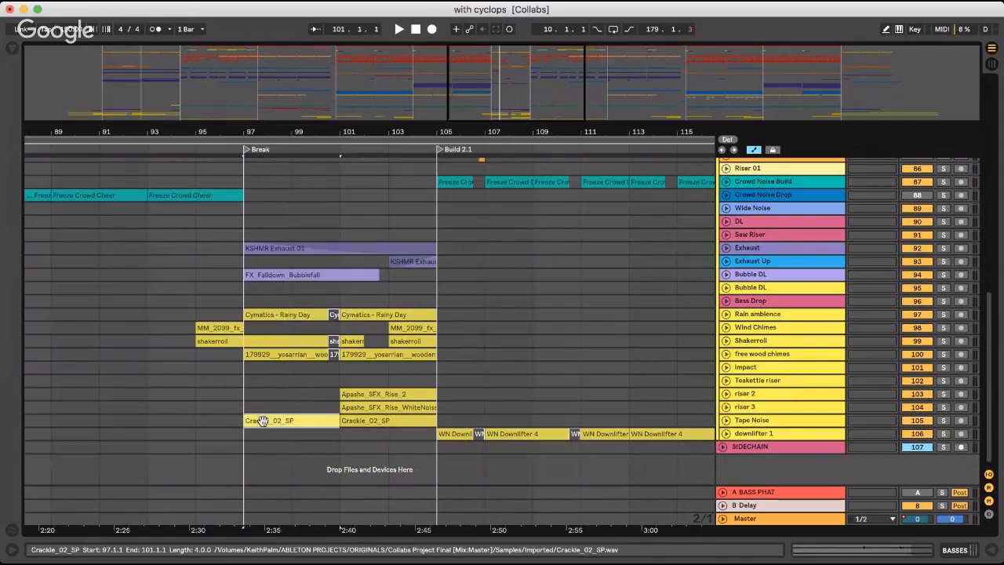
click(263, 422)
Solo the Exhaust track to audition the KSHMR Exhaust 01 clip in the Break, stop playback, unsolo it and fold the track
scroll(298, 328, up, 2)
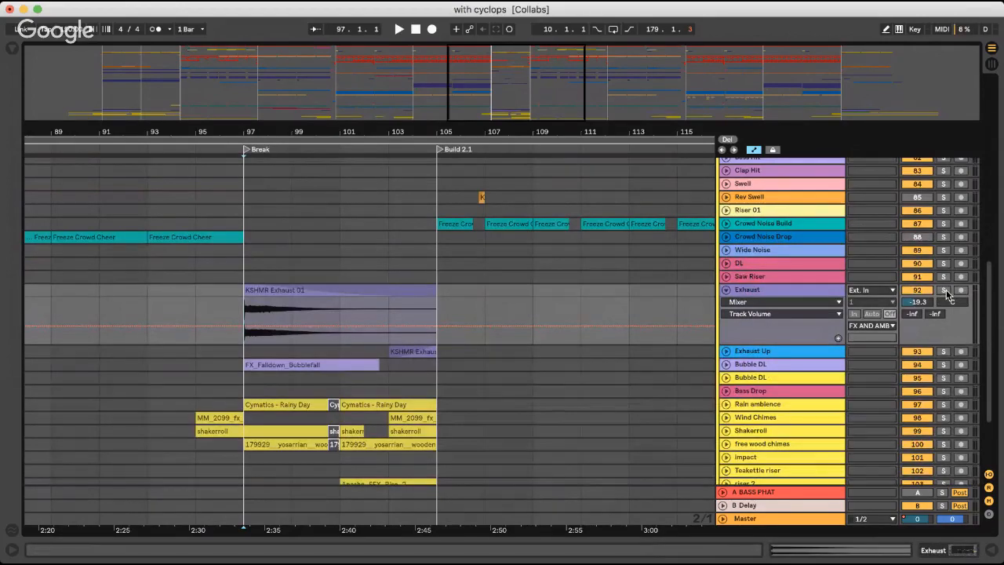
click(946, 291)
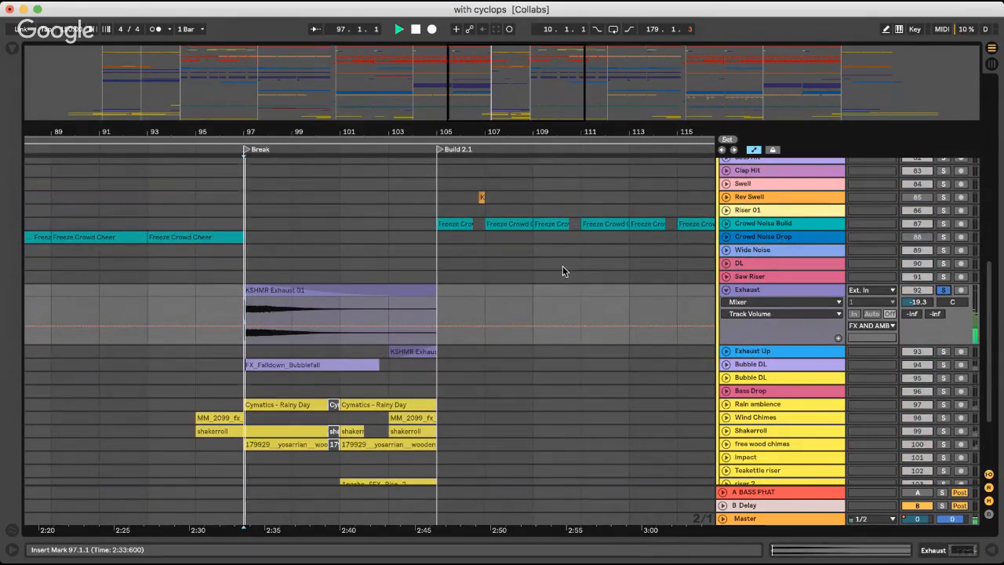
key(space)
click(946, 292)
click(726, 291)
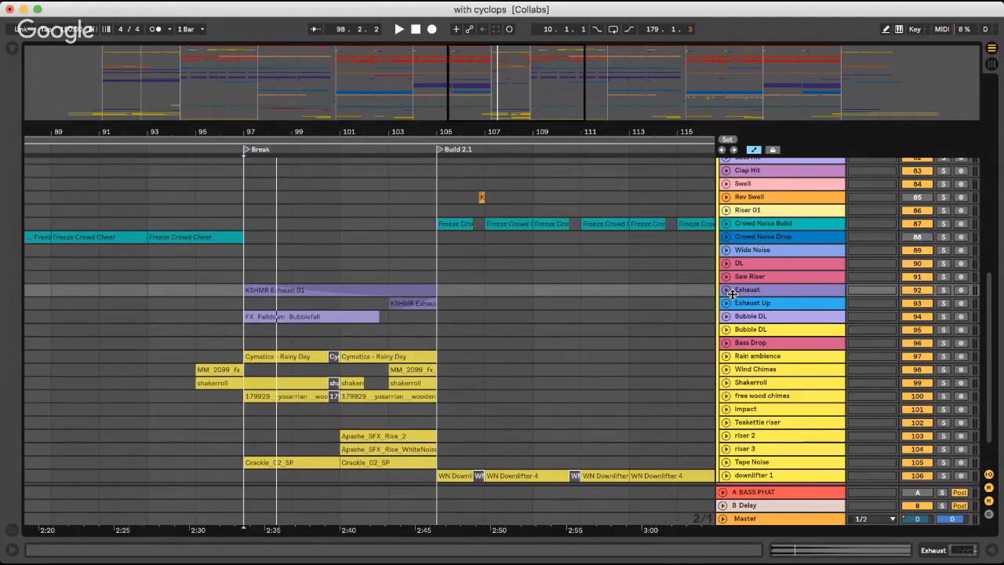
Select the FX_Falldown_Bubblefall clip, unfold its Bubble DL track to check the waveform, and fold the track and the FX AND AMBIENCE group
click(350, 317)
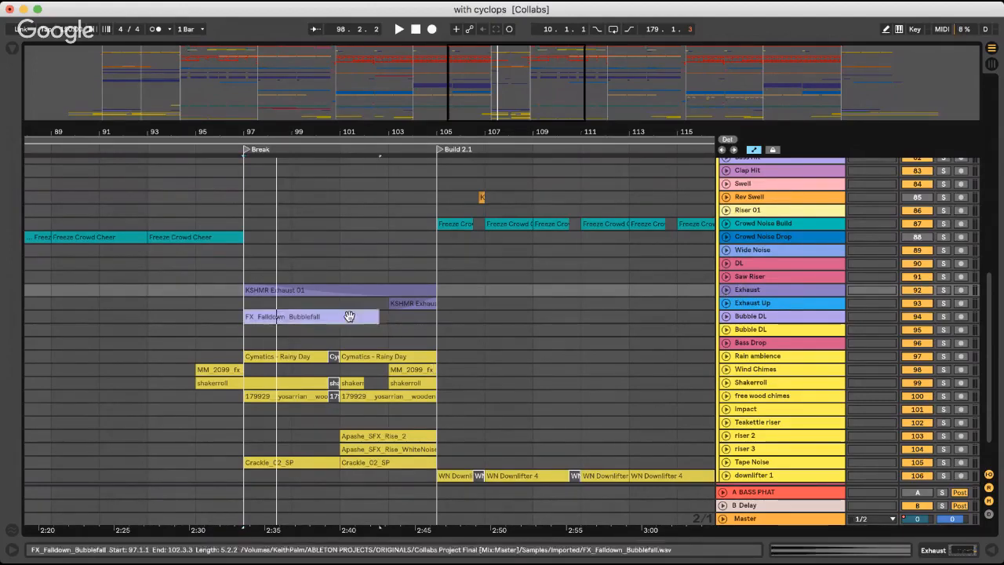
click(726, 317)
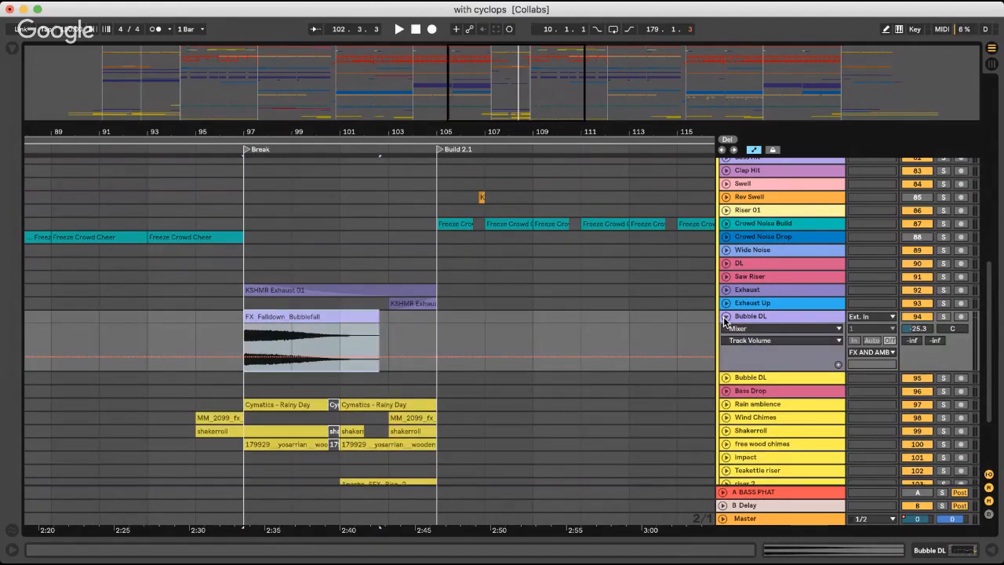
click(726, 317)
scroll(726, 317, up, 3)
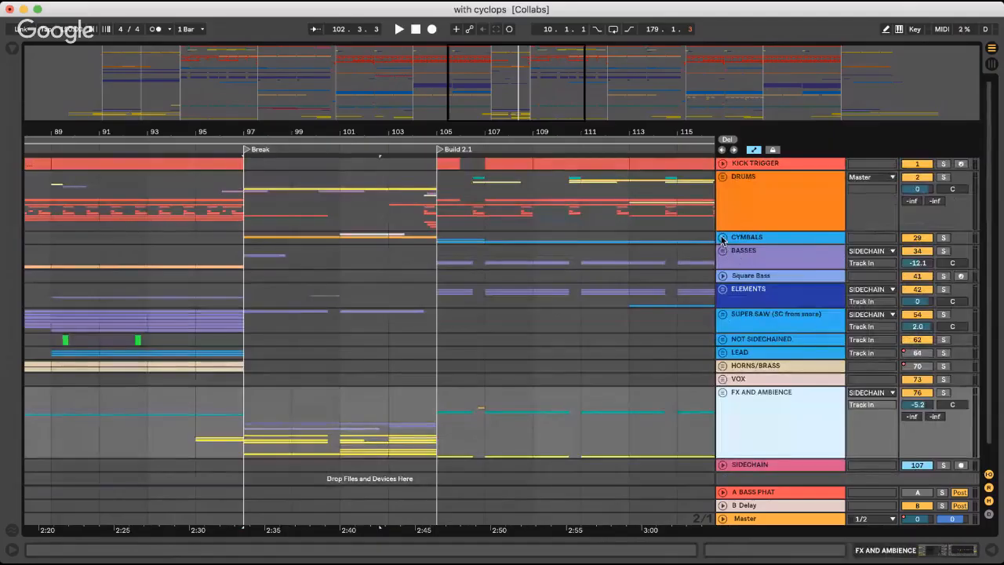
Unfold the CYMBALS group and its Chimes track to check the Chimes Finger Down clip, and fold Chimes again
click(722, 238)
click(726, 302)
click(232, 320)
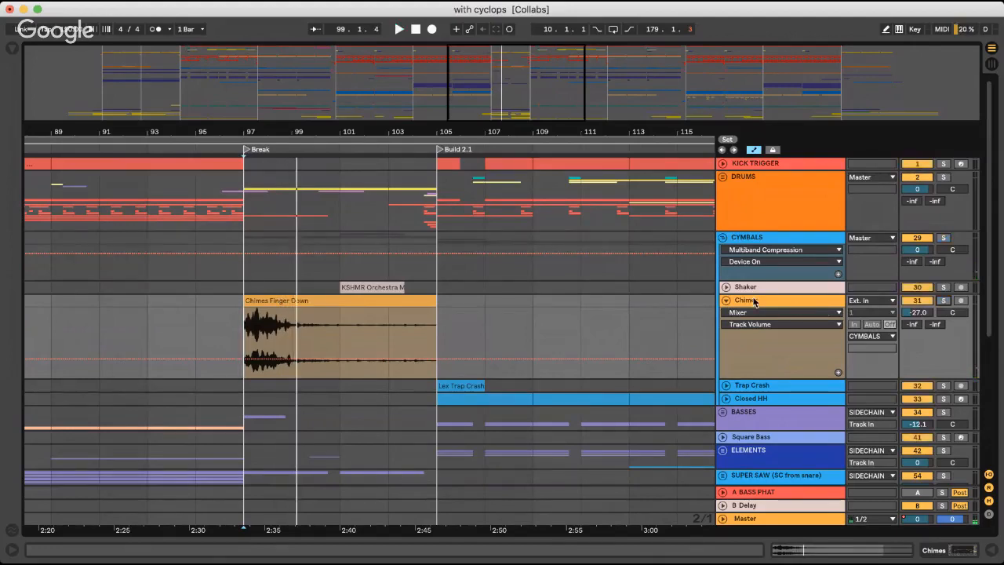
click(727, 299)
Audition the Break from 97.1.1 with the CYMBALS group unfolded
click(196, 285)
click(243, 284)
key(space)
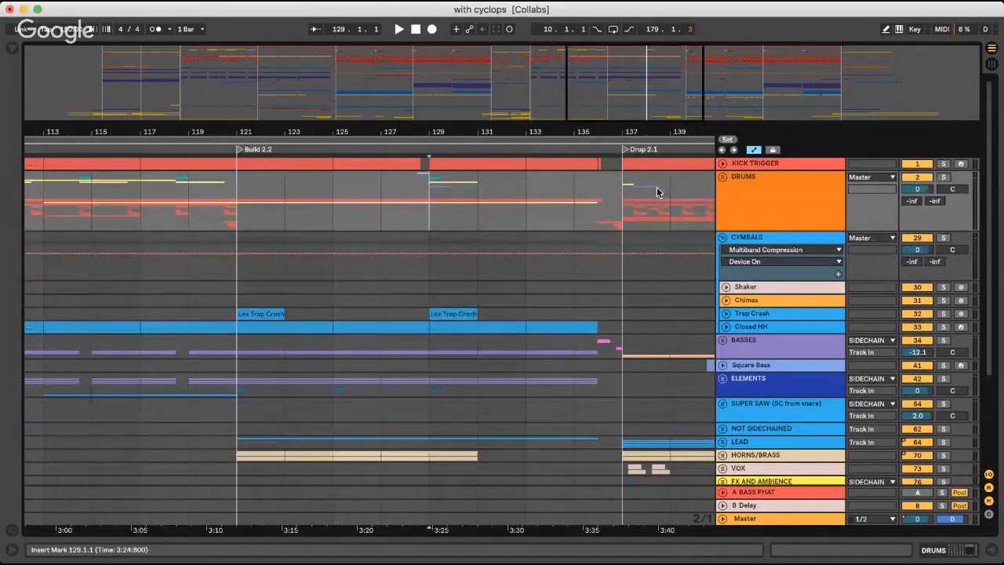
Fold the CYMBALS group, audition Build 2.2 from 127.1.1, and stop with the insert marker at 129.1.1
click(723, 238)
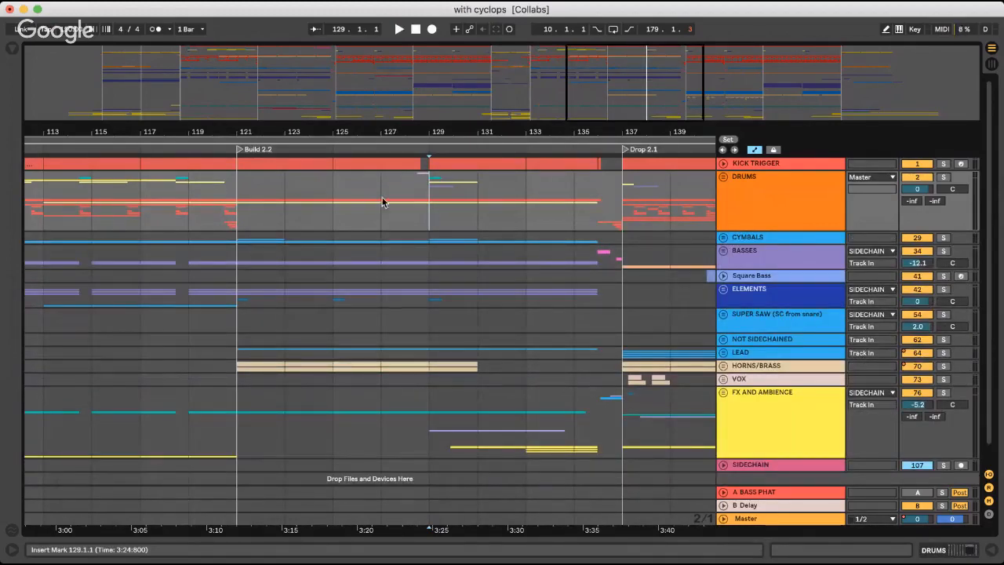
click(382, 202)
key(space)
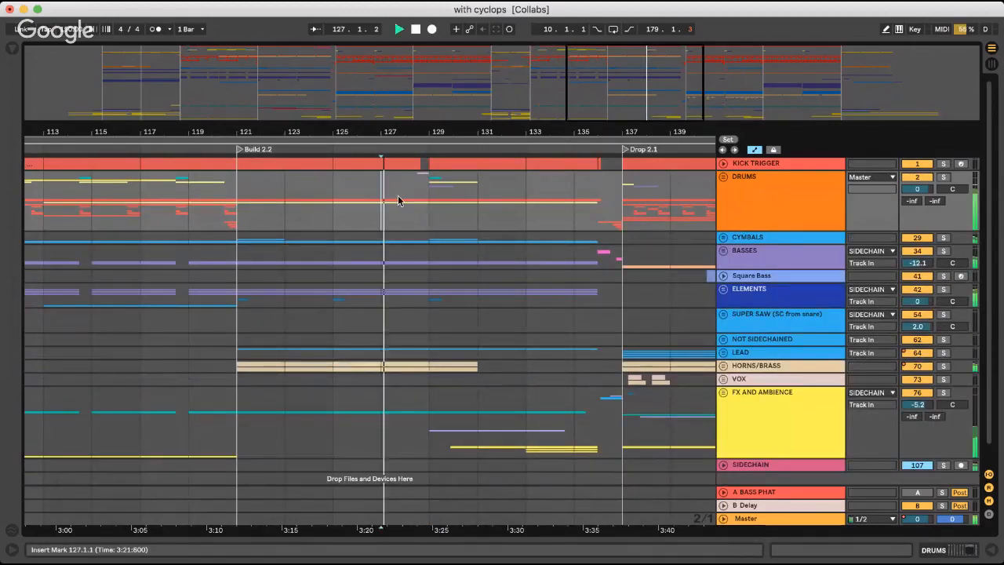
click(439, 193)
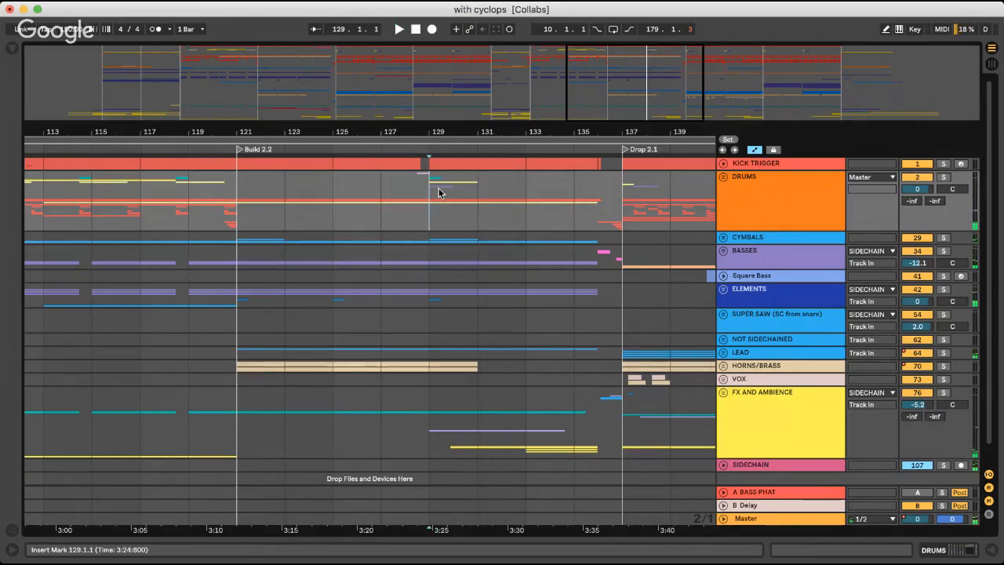
Compare the layers of Build 1.2 with those of Build 2.2 around the kick gap and drum hits
key(plus)
key(minus)
key(minus)
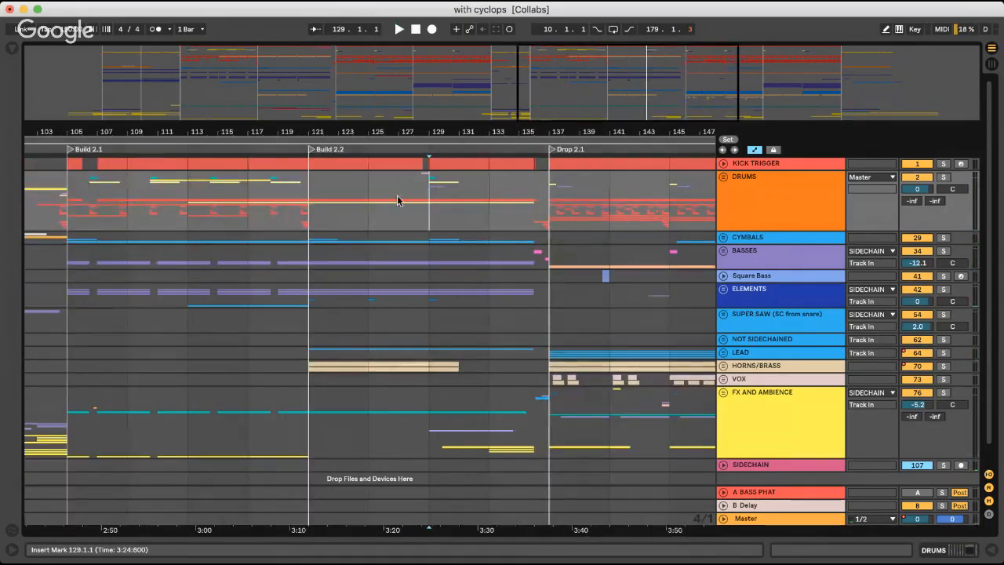
scroll(397, 200, left, 15)
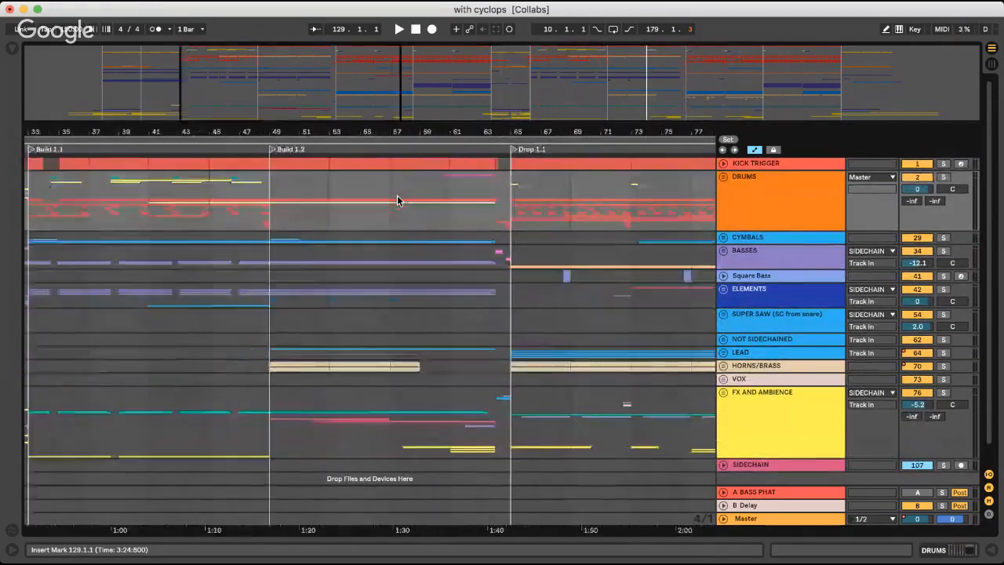
scroll(397, 200, right, 15)
scroll(397, 200, left, 15)
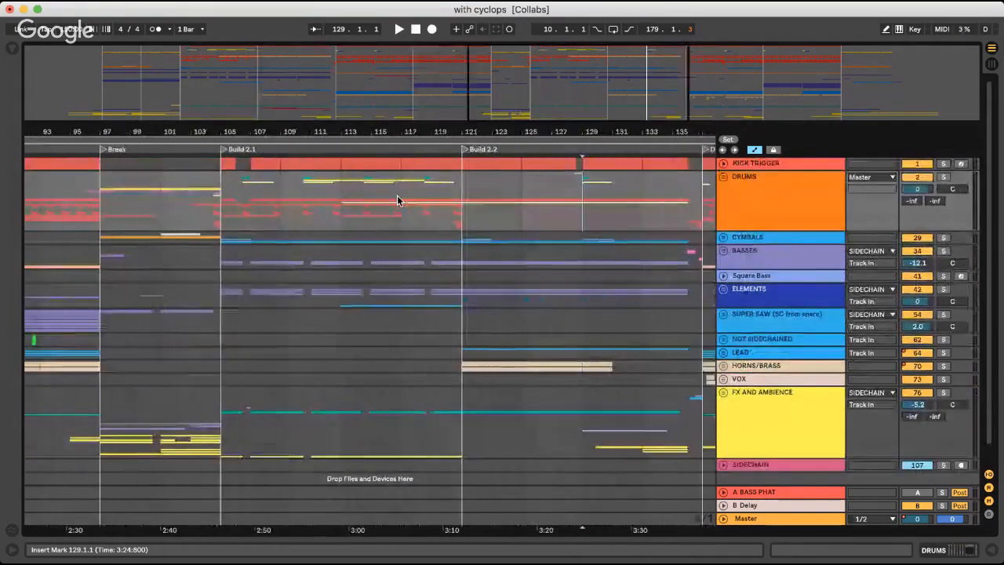
scroll(397, 200, right, 8)
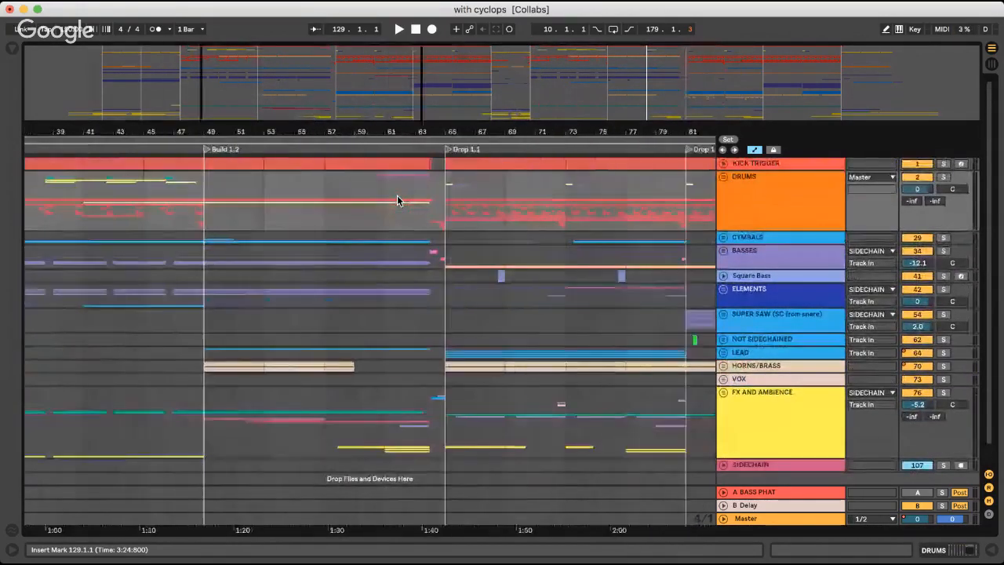
scroll(397, 200, left, 2)
scroll(397, 200, down, 1)
key(shift+Tab)
key(super+alt+l)
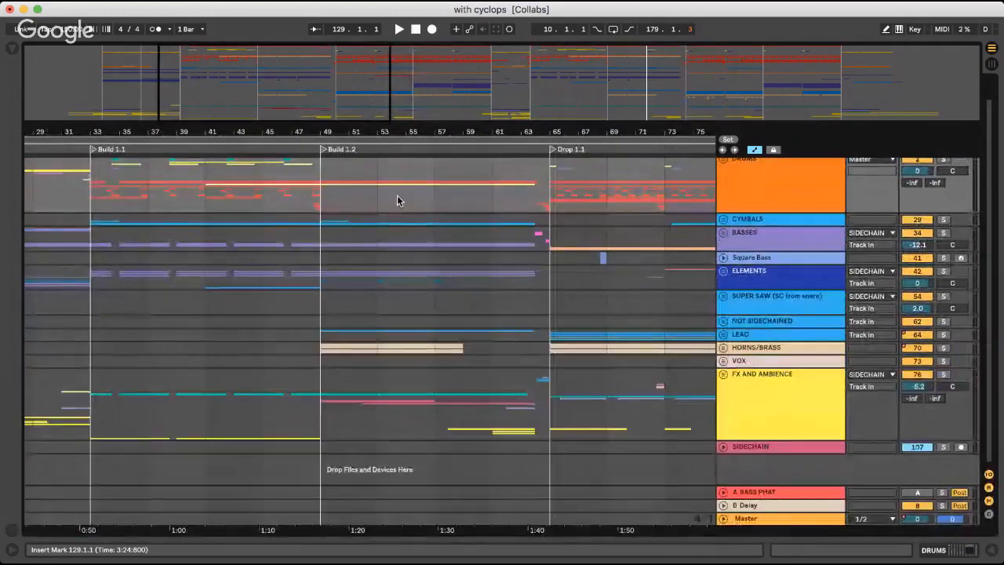
scroll(397, 200, right, 14)
scroll(397, 200, up, 1)
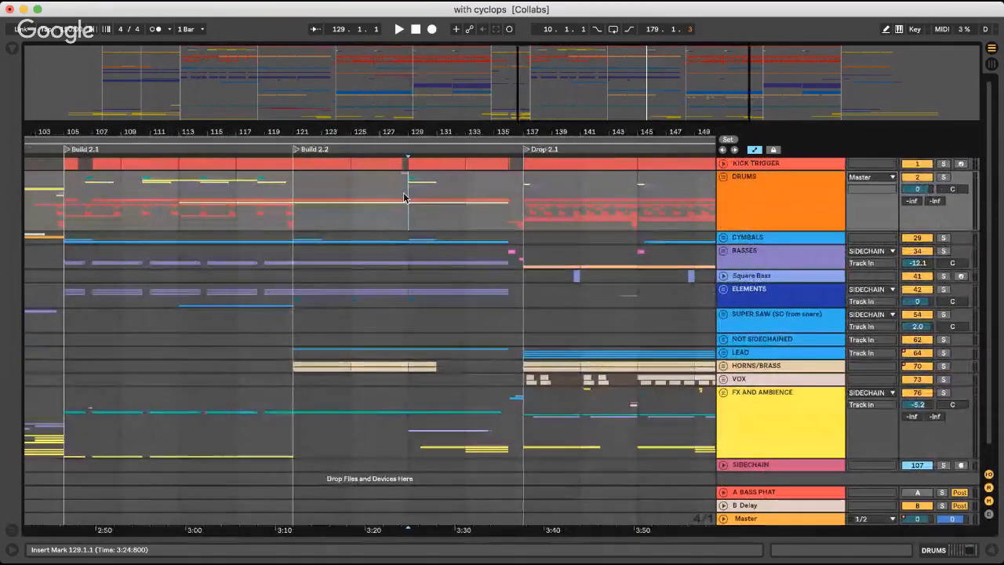
scroll(397, 200, up, 5)
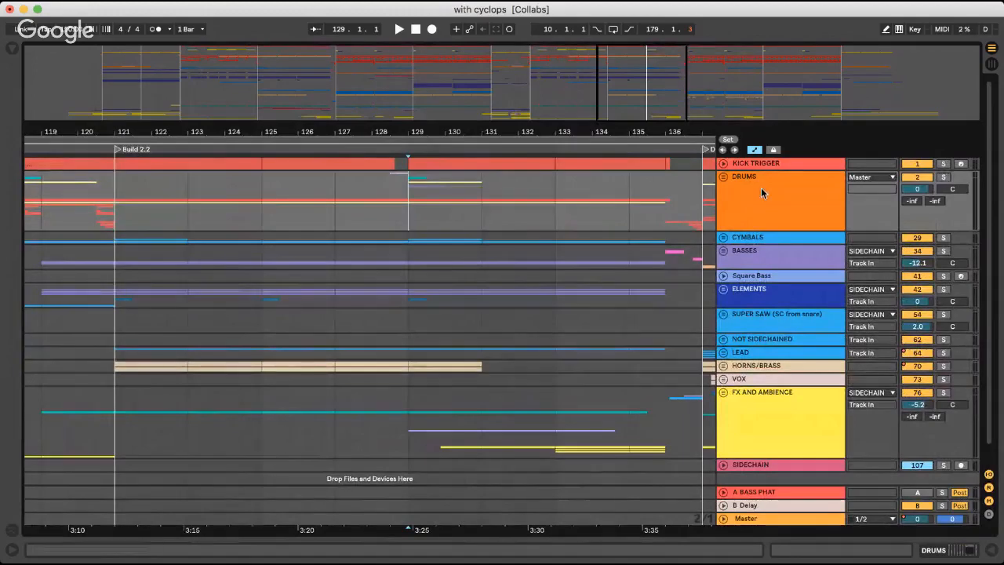
Audition Build 2.2 from 127.1.1, then unfold the DRUMS group to check the hits at bar 129 and fold it again
click(723, 178)
click(723, 178)
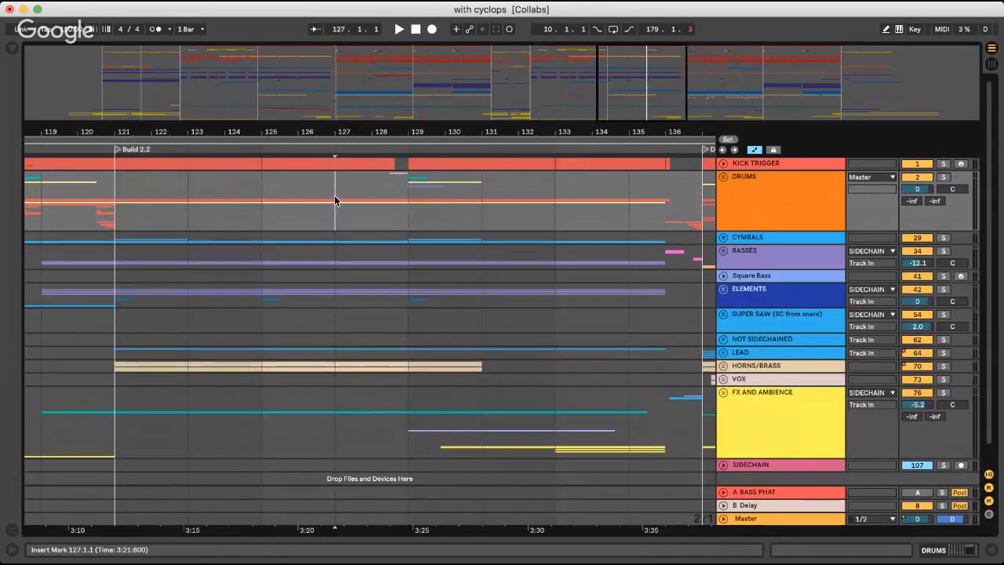
key(space)
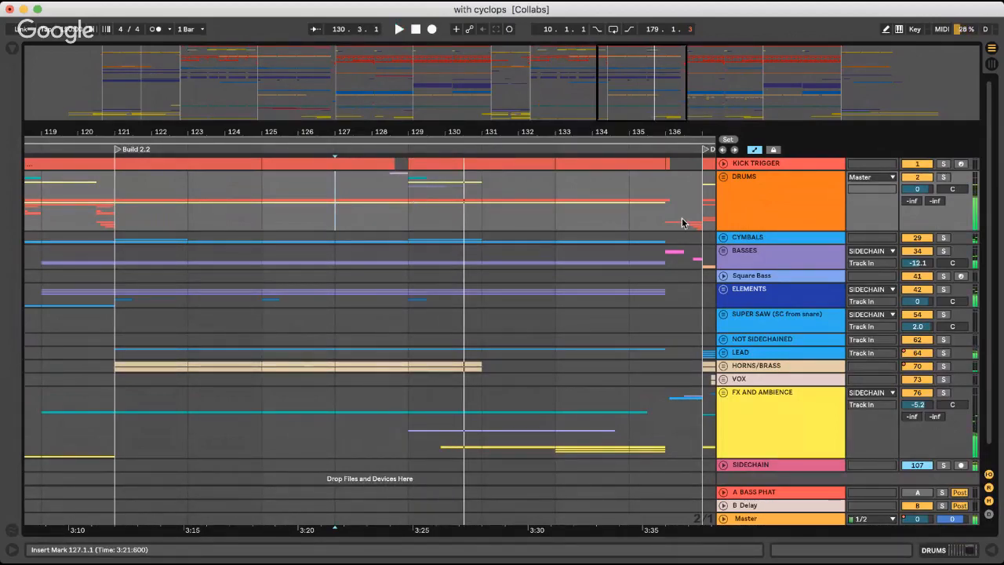
click(723, 178)
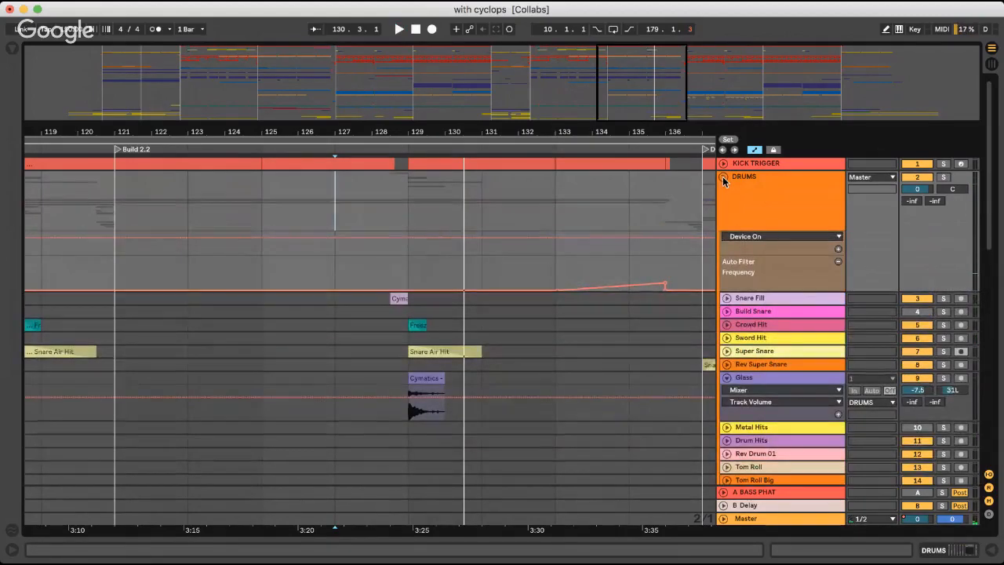
click(723, 178)
Place the insert marker at 135.1.1, just before Drop 2.1
scroll(442, 219, right, 5)
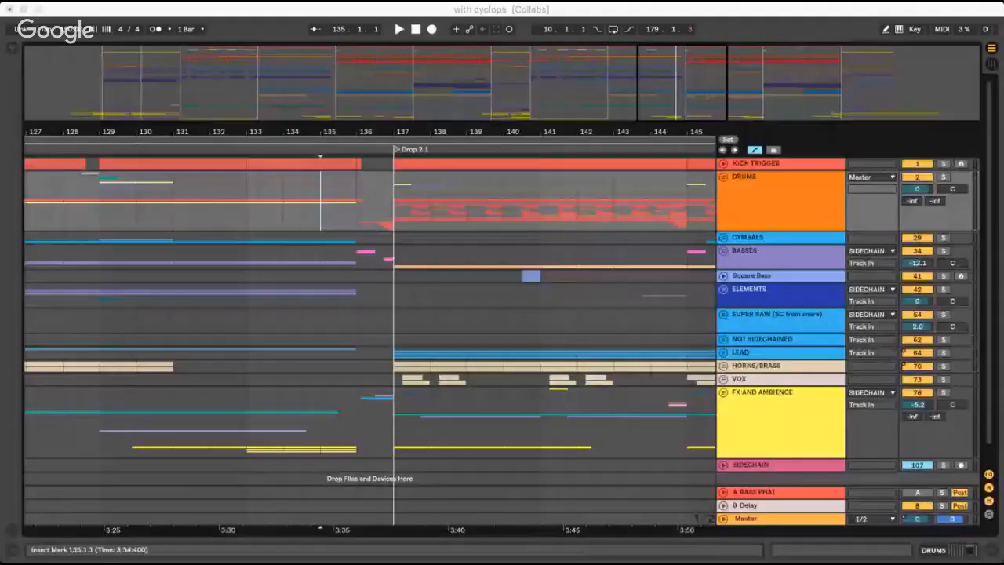
click(345, 275)
scroll(338, 283, down, 1)
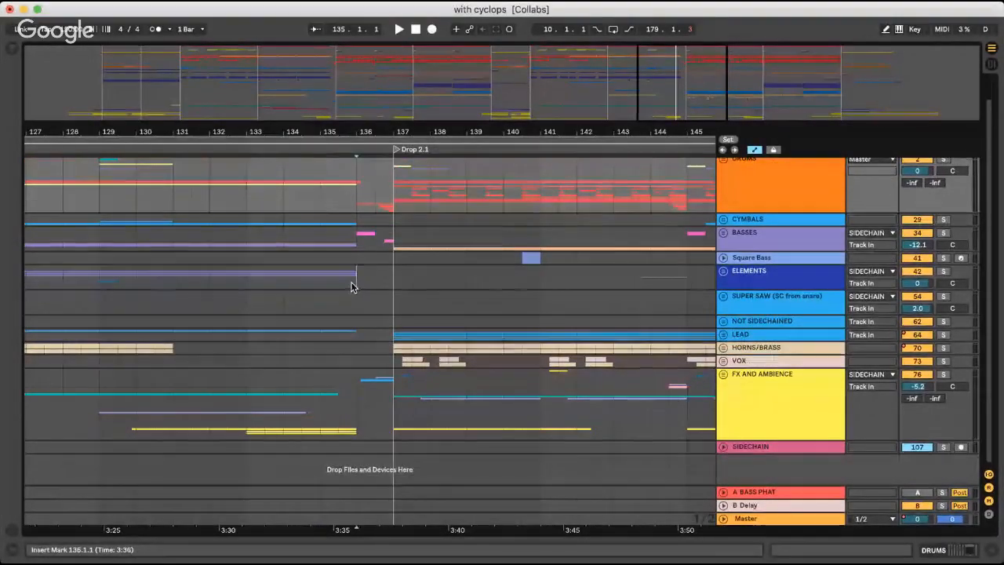
click(351, 284)
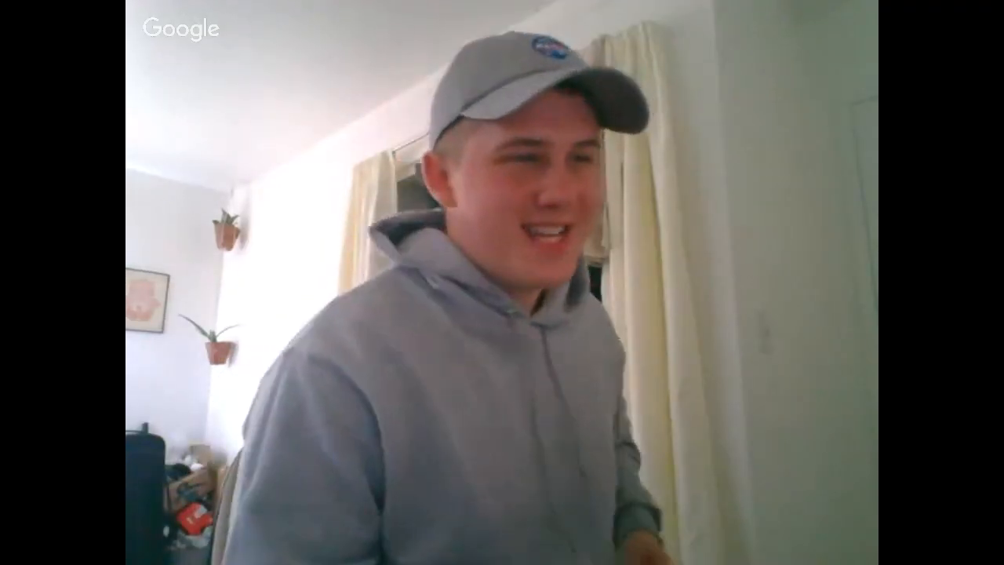